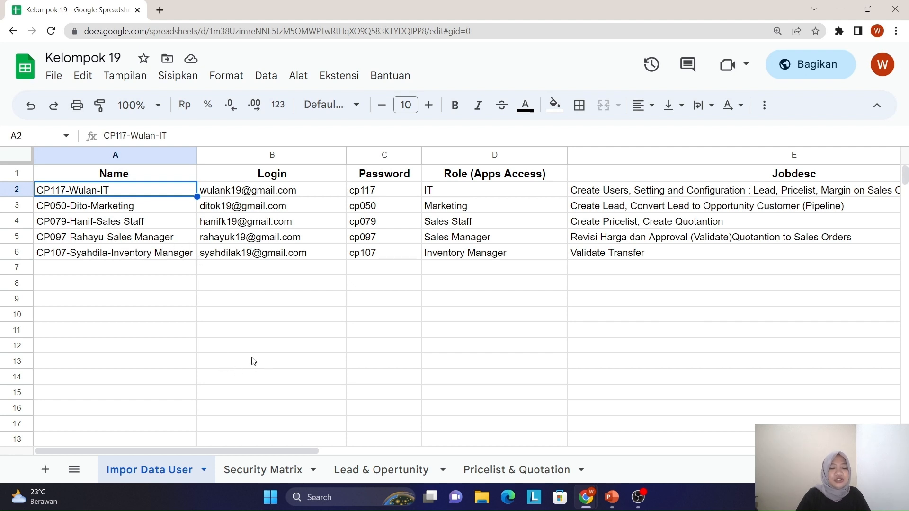
# Look over the Security Matrix sheet, examining the listed users, their roles and their app access levels
pyautogui.click(250, 471)
pyautogui.click(531, 314)
pyautogui.click(381, 237)
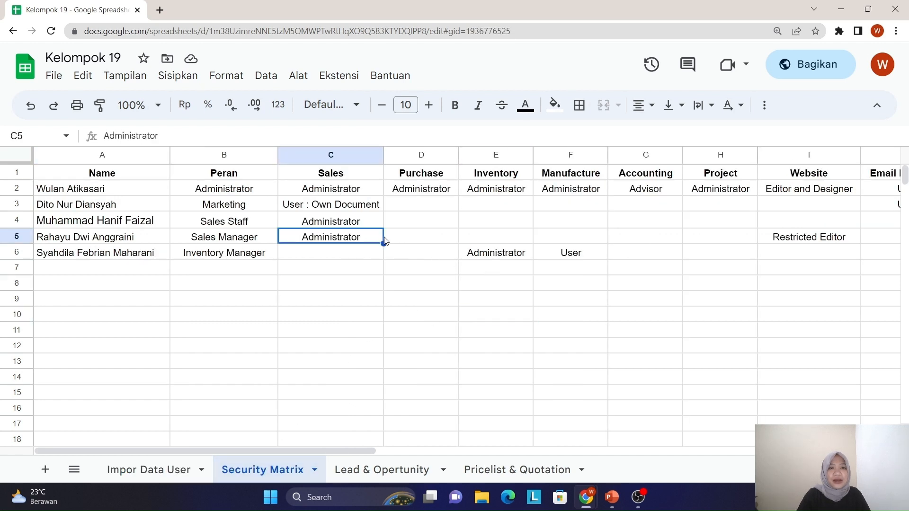
pyautogui.click(360, 259)
pyautogui.click(315, 274)
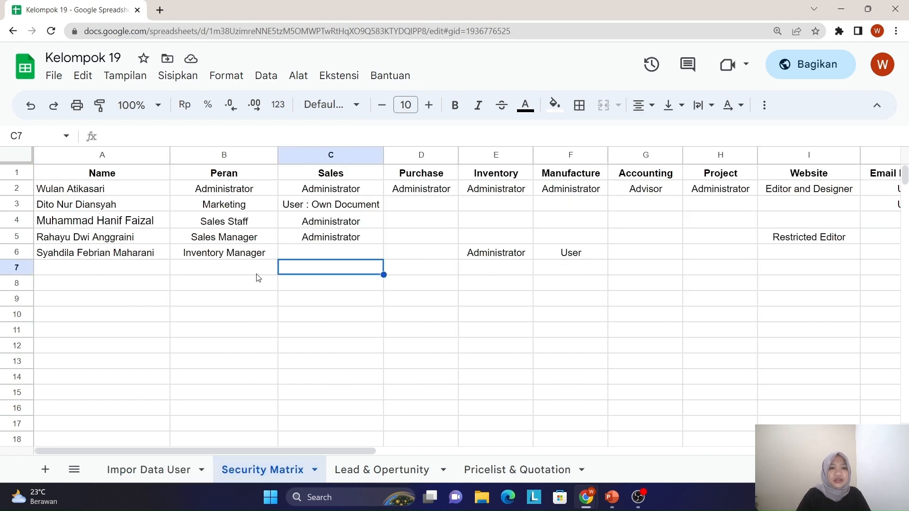
pyautogui.click(200, 272)
pyautogui.click(137, 270)
pyautogui.click(211, 273)
pyautogui.click(385, 273)
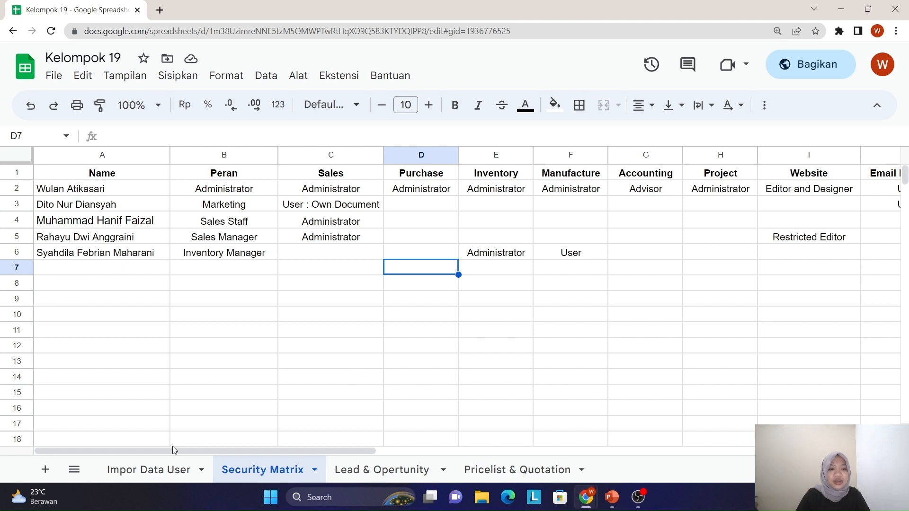
# Review the IT user's row in the Impor Data User sheet, from login through role to job description
pyautogui.click(166, 459)
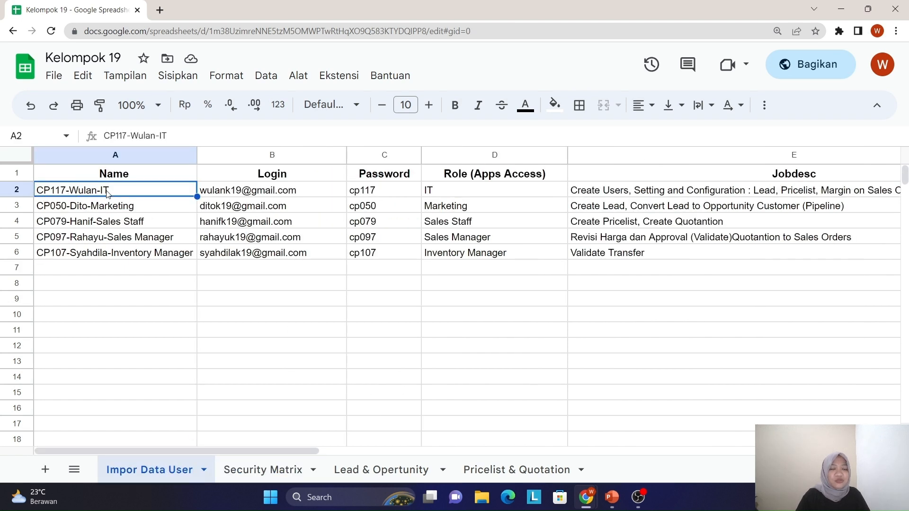
pyautogui.click(270, 197)
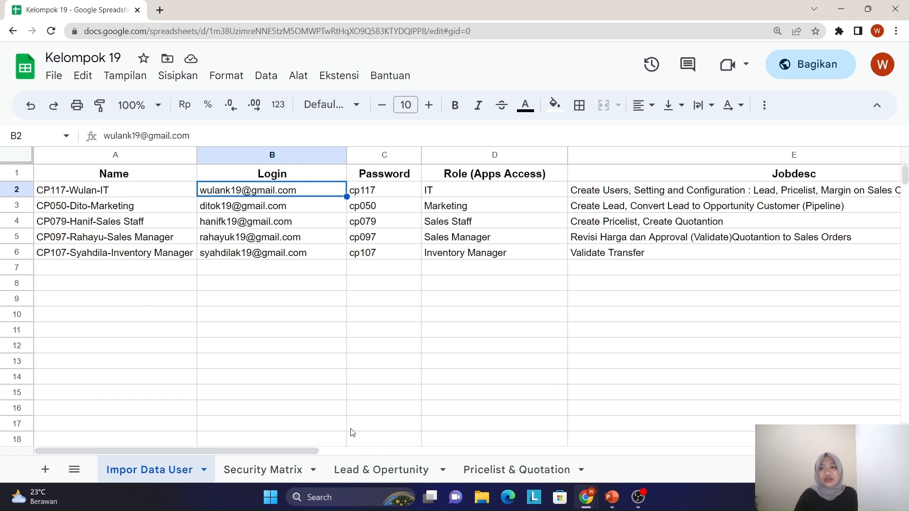
pyautogui.moveTo(289, 448); pyautogui.dragTo(358, 460)
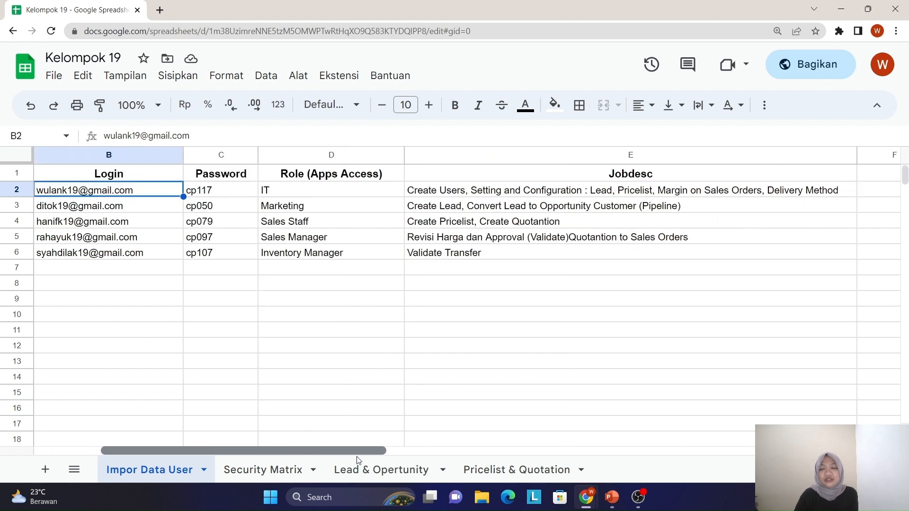
pyautogui.moveTo(359, 460); pyautogui.dragTo(282, 448)
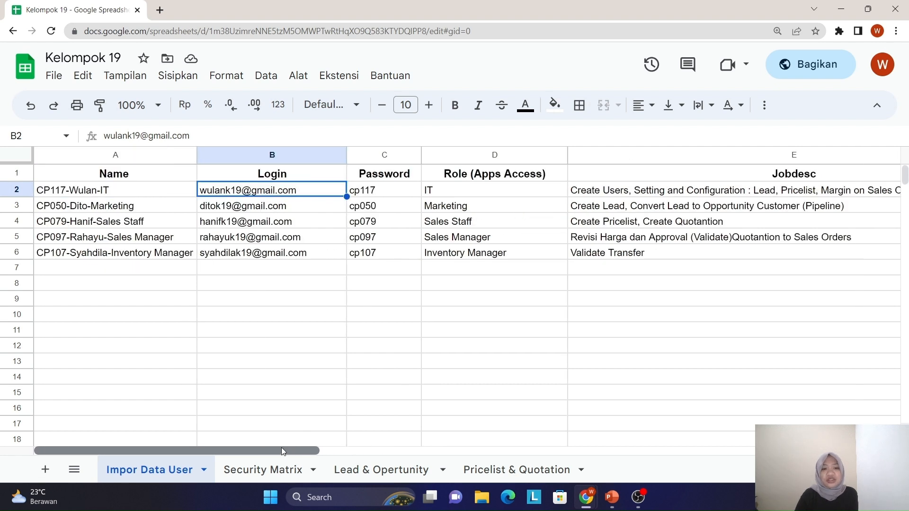
# Examine the Administrator's row in the Security Matrix sheet, checking the access level for each app from Sales through Administration
pyautogui.click(262, 470)
pyautogui.click(104, 189)
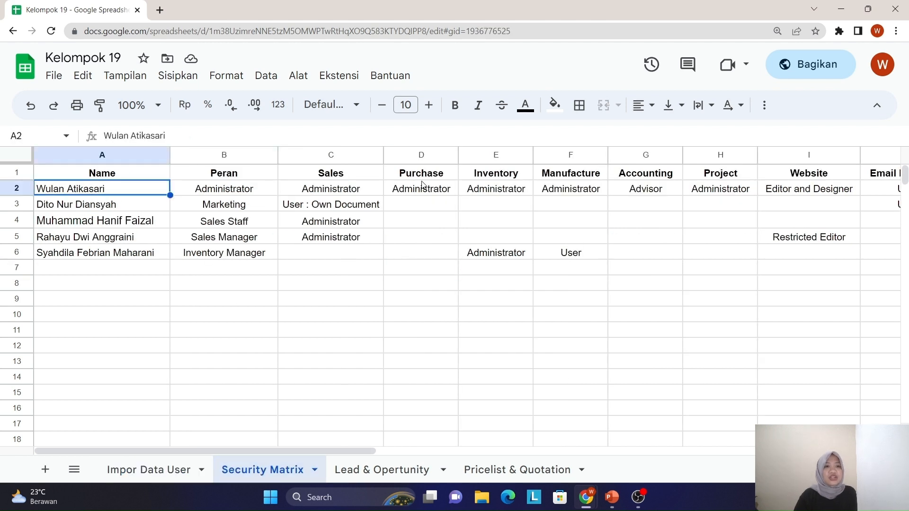
pyautogui.click(234, 187)
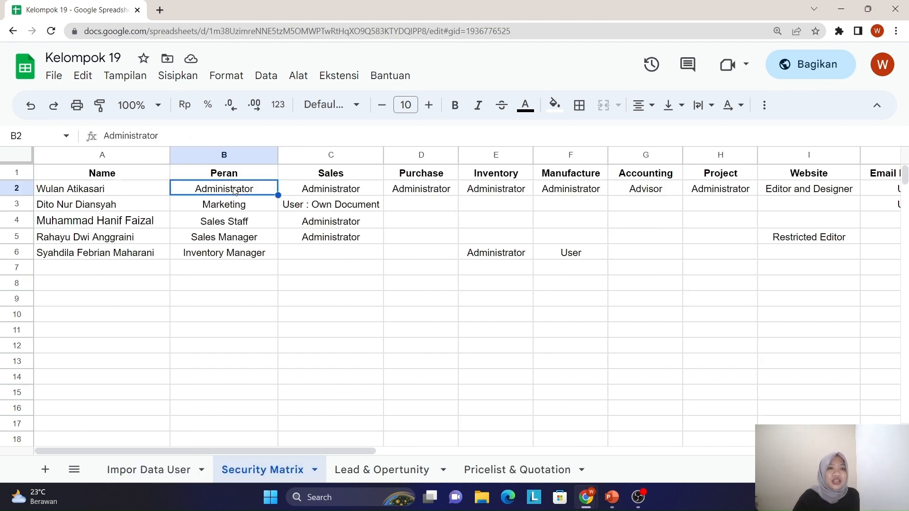
pyautogui.click(354, 191)
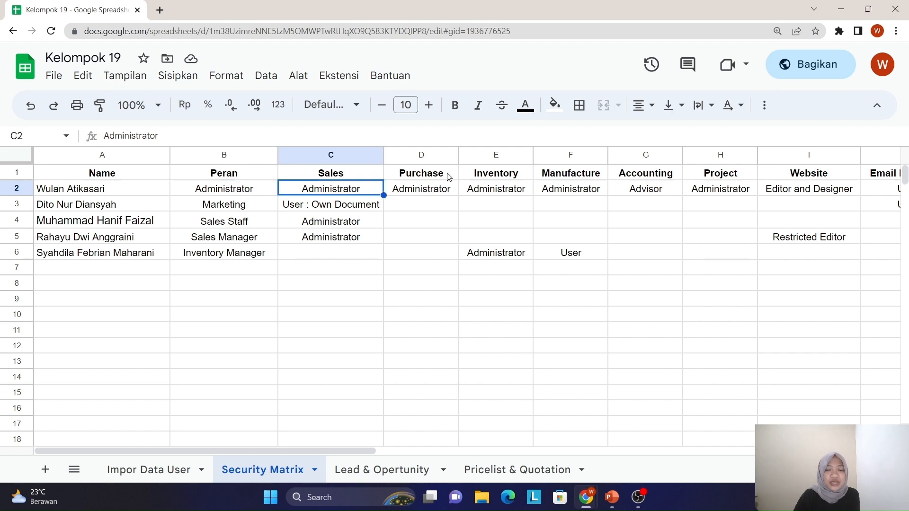
pyautogui.click(448, 192)
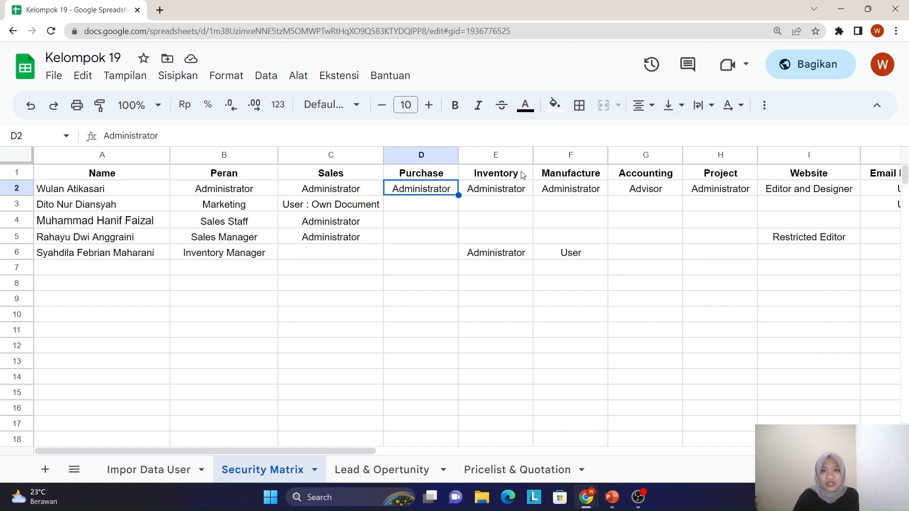
pyautogui.click(521, 190)
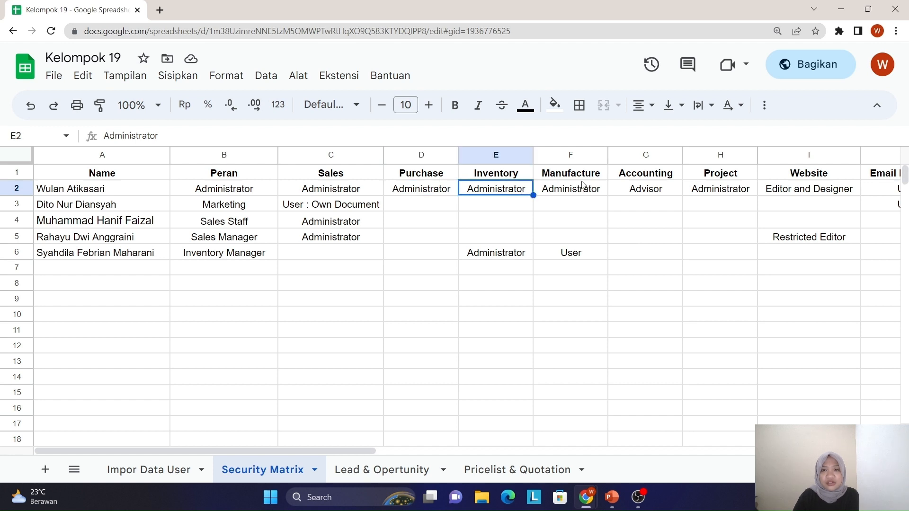
pyautogui.click(589, 191)
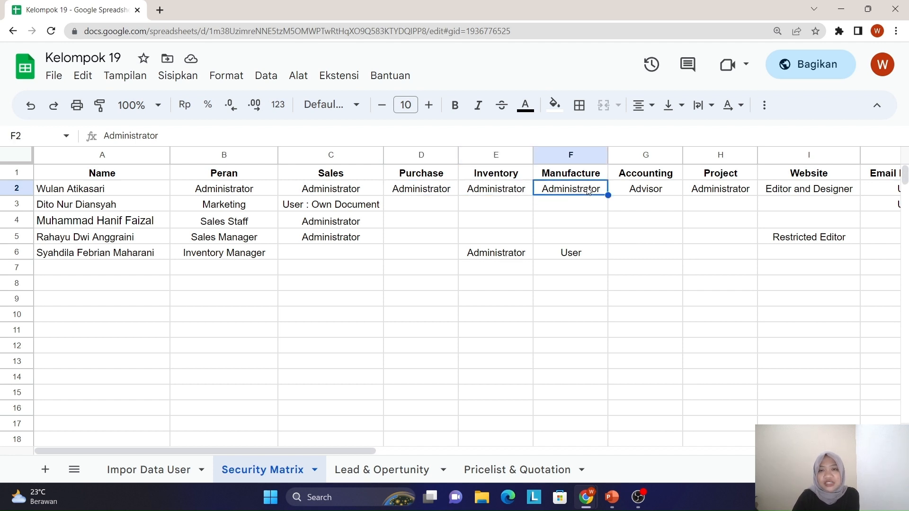
pyautogui.click(667, 193)
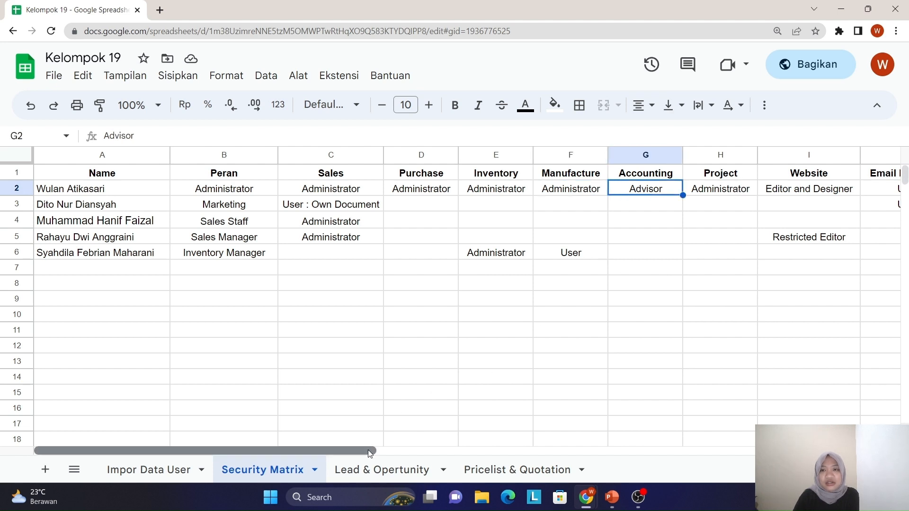
pyautogui.moveTo(368, 450); pyautogui.dragTo(490, 460)
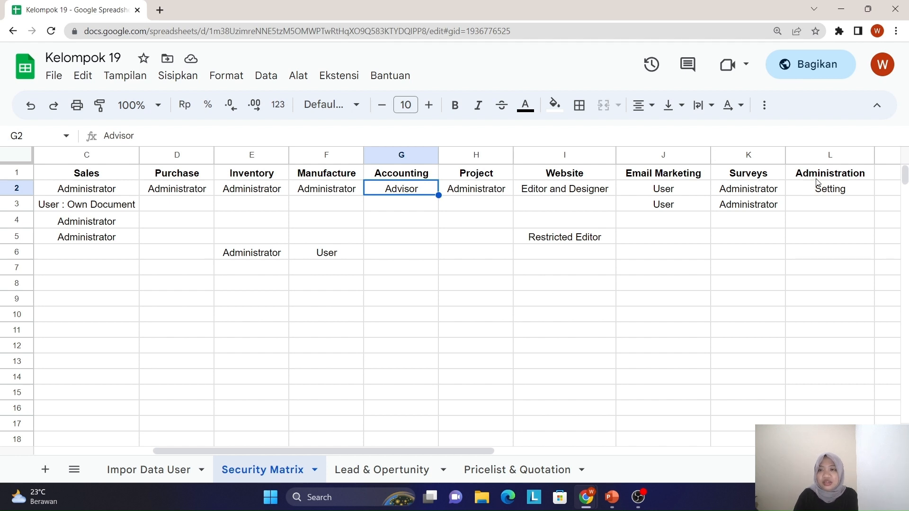
pyautogui.moveTo(426, 452); pyautogui.dragTo(308, 454)
# Review the Marketing user's name, login, and role in the Impor Data User sheet
pyautogui.click(154, 472)
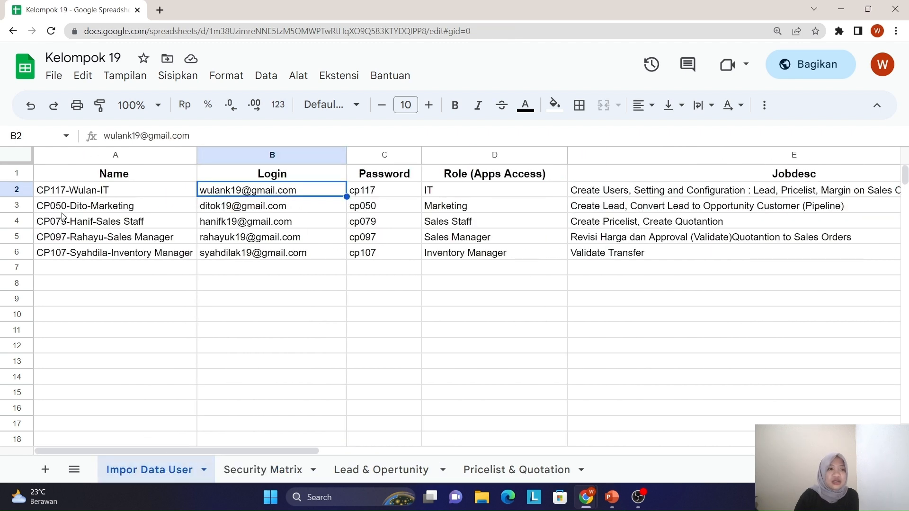
pyautogui.click(67, 208)
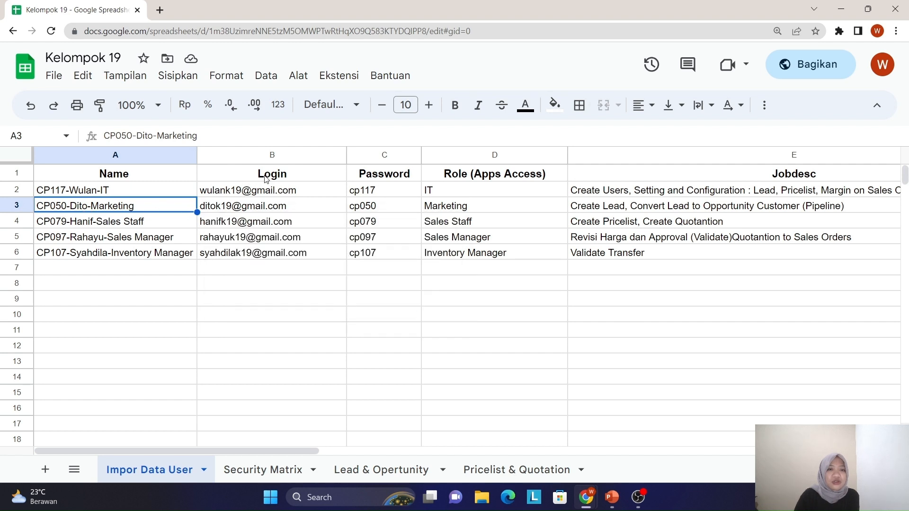
pyautogui.moveTo(219, 214)
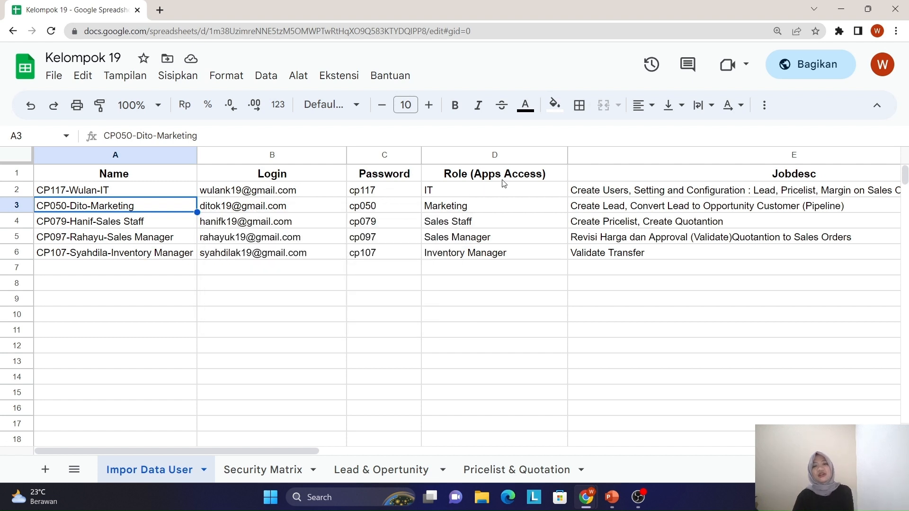
pyautogui.click(479, 213)
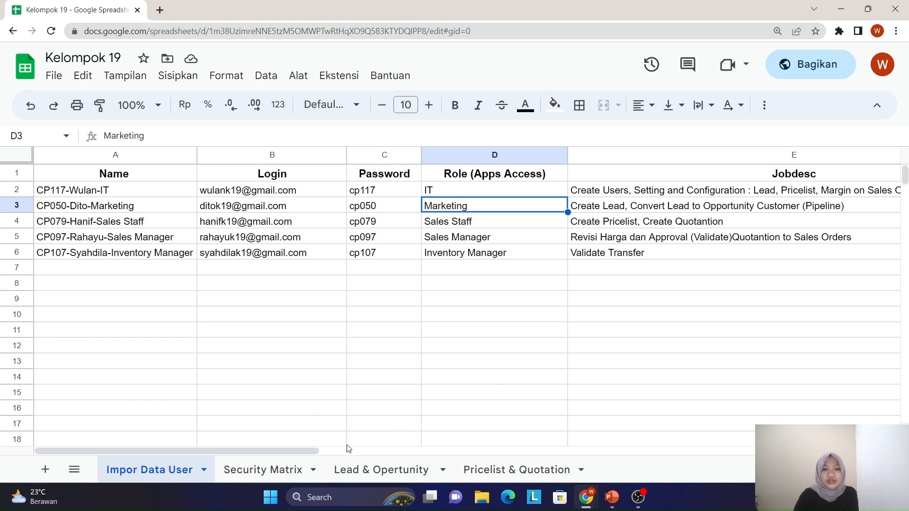
# Examine the Marketing user's access in the Security Matrix sheet, checking the Sales, Email Marketing and Surveys columns
pyautogui.click(273, 470)
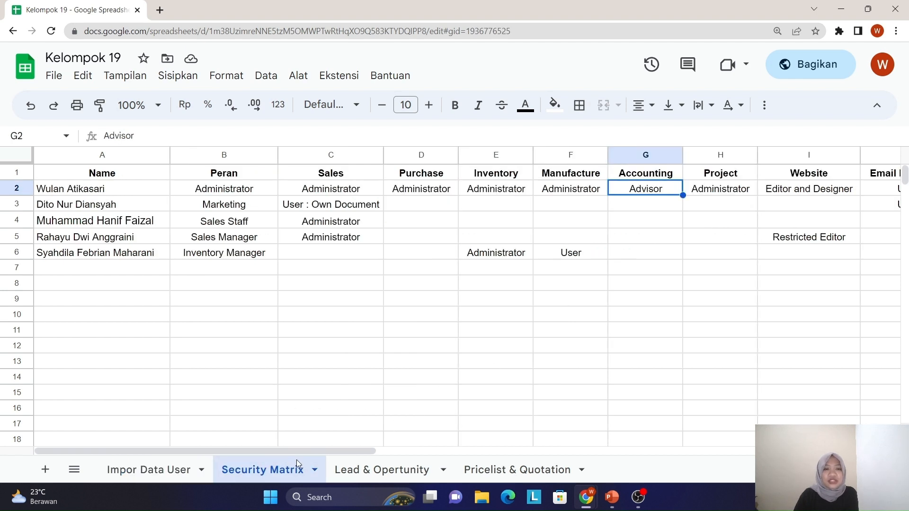
pyautogui.click(80, 209)
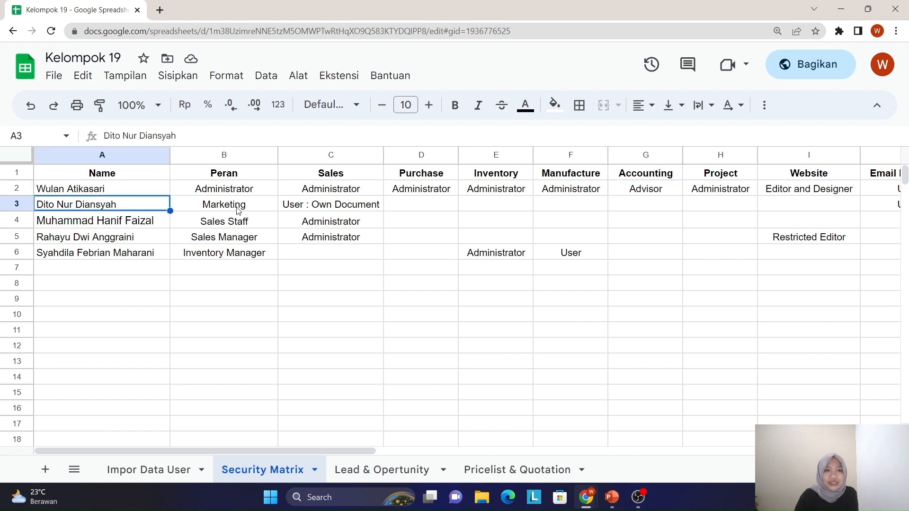
pyautogui.click(239, 210)
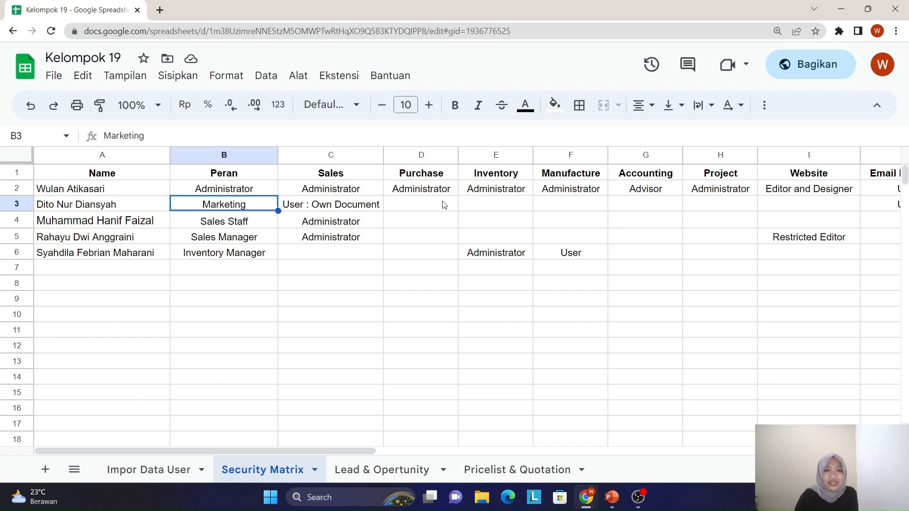
pyautogui.click(310, 209)
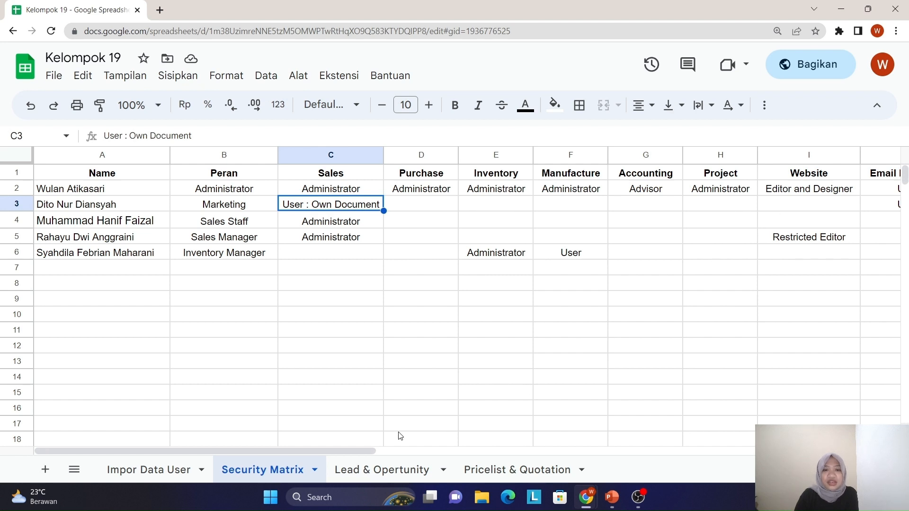
pyautogui.moveTo(355, 450); pyautogui.dragTo(505, 456)
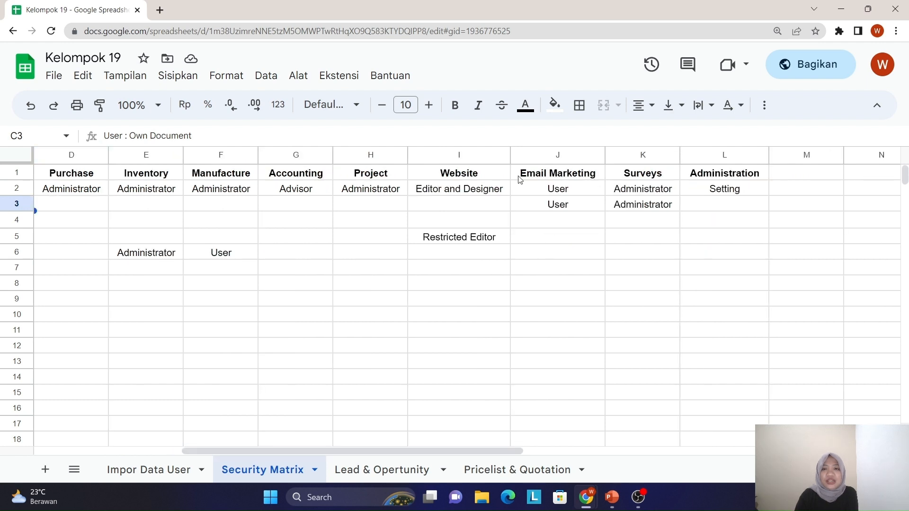
pyautogui.click(588, 203)
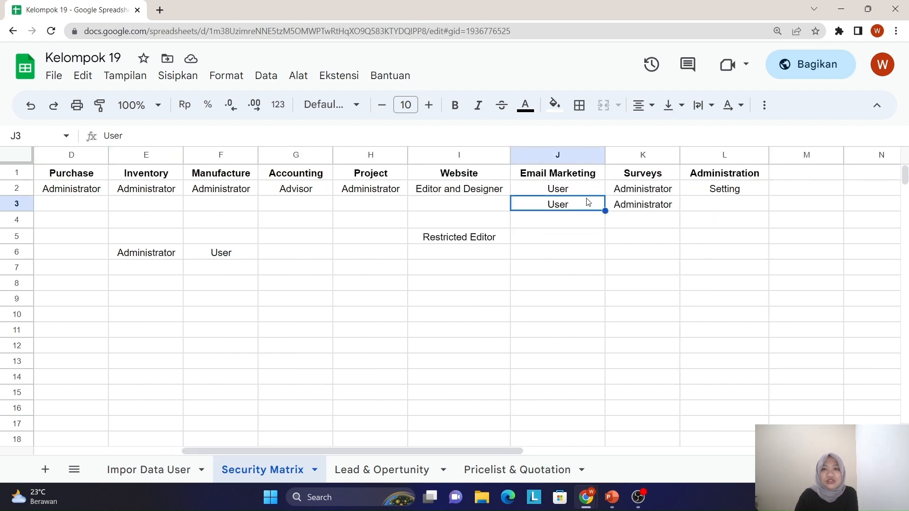
pyautogui.click(635, 181)
pyautogui.click(639, 208)
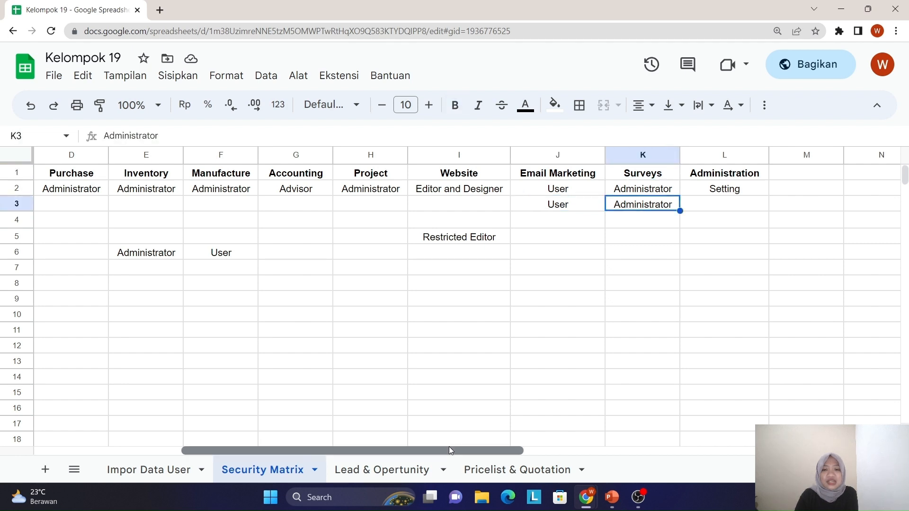
pyautogui.moveTo(449, 447); pyautogui.dragTo(252, 448)
# Review the Sales Staff user's account details and job description in the Impor Data User sheet
pyautogui.click(158, 470)
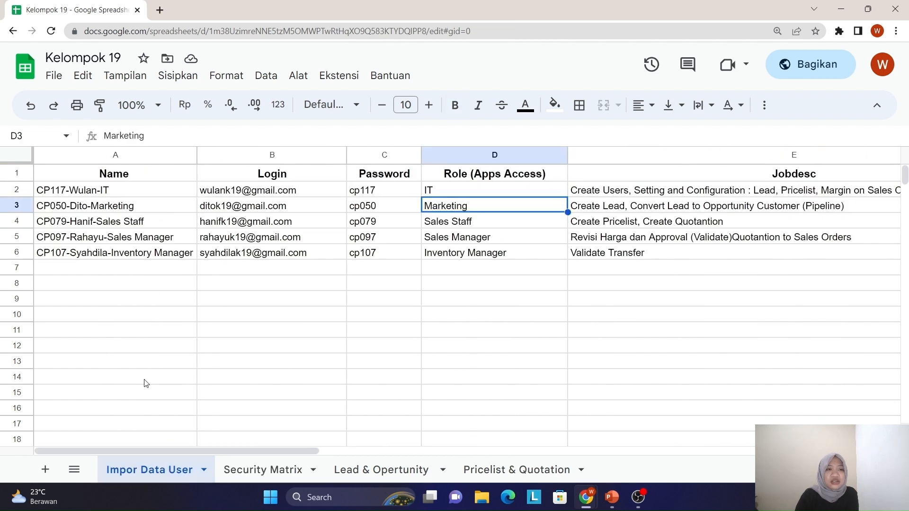
pyautogui.click(112, 223)
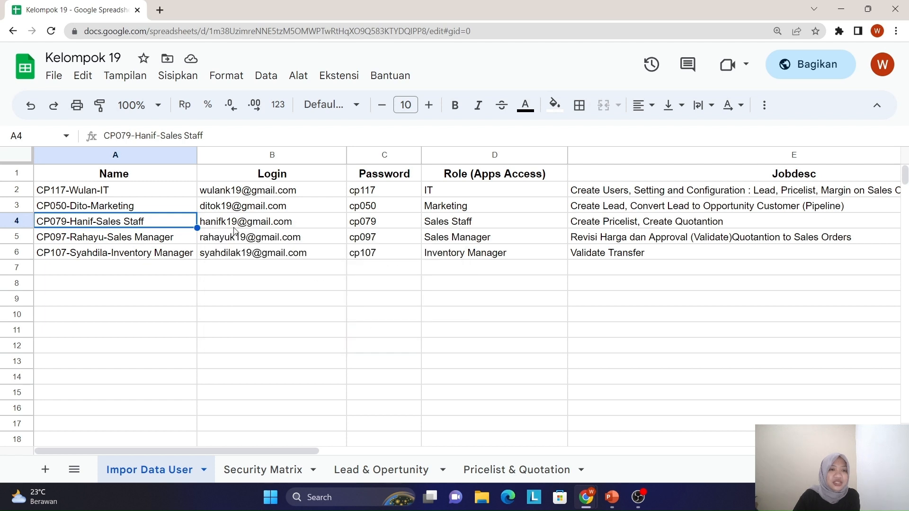
pyautogui.moveTo(227, 229)
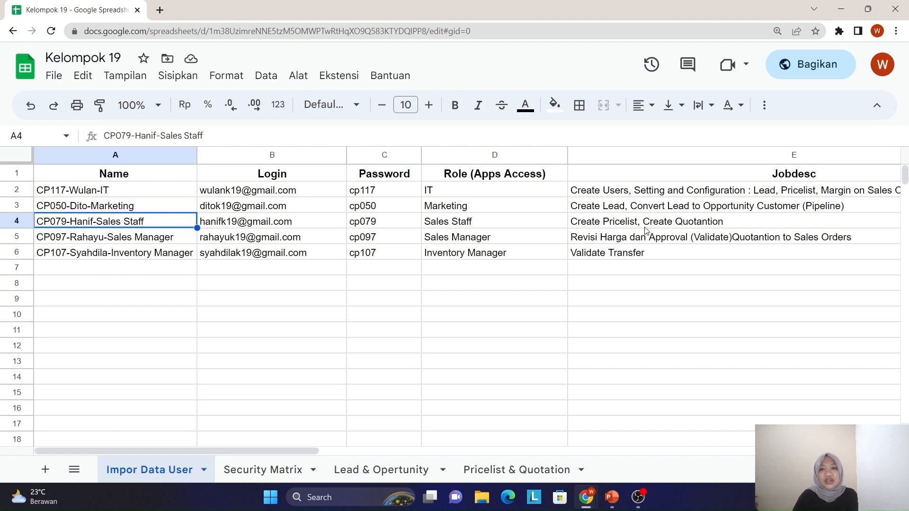
# Check the Sales Staff user's role and Sales access level in the Security Matrix sheet
pyautogui.click(265, 468)
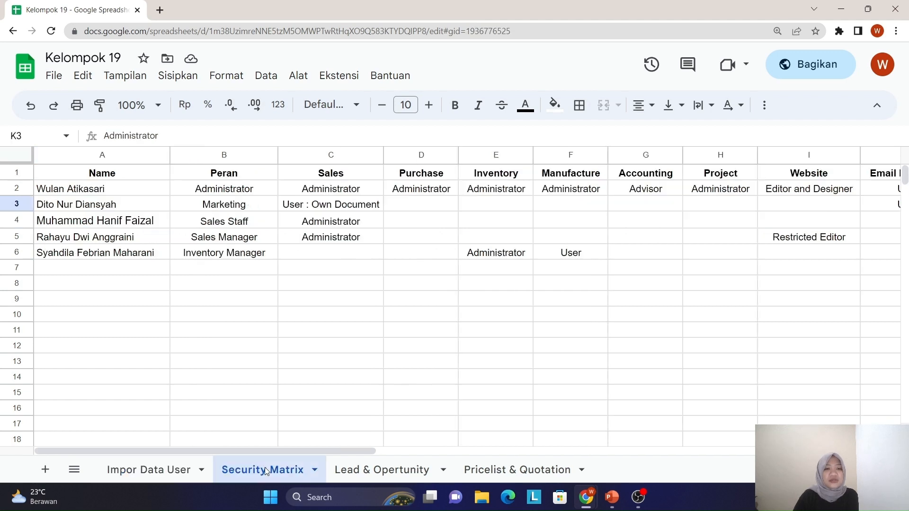
pyautogui.click(103, 228)
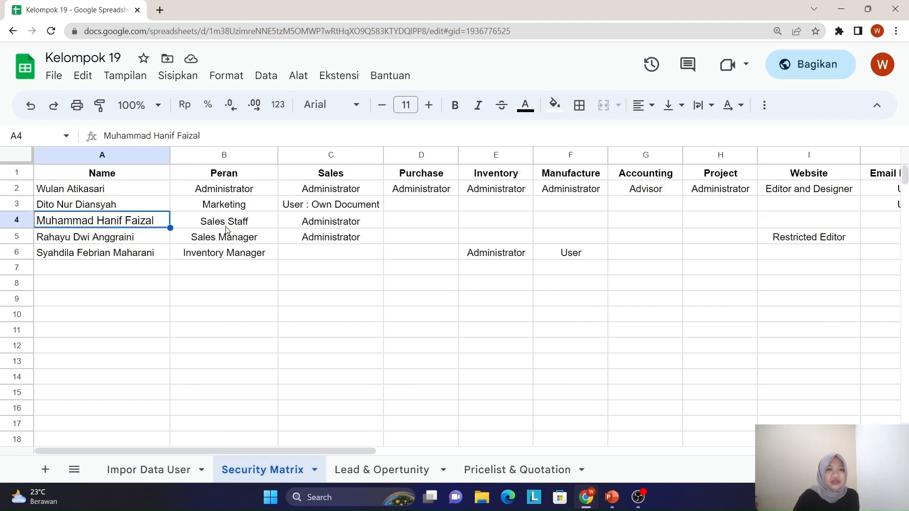
pyautogui.click(227, 231)
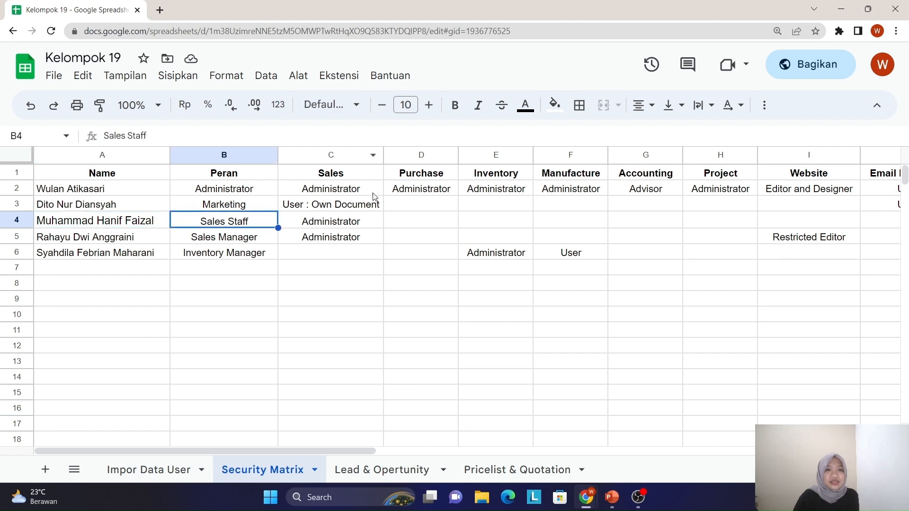
pyautogui.click(323, 221)
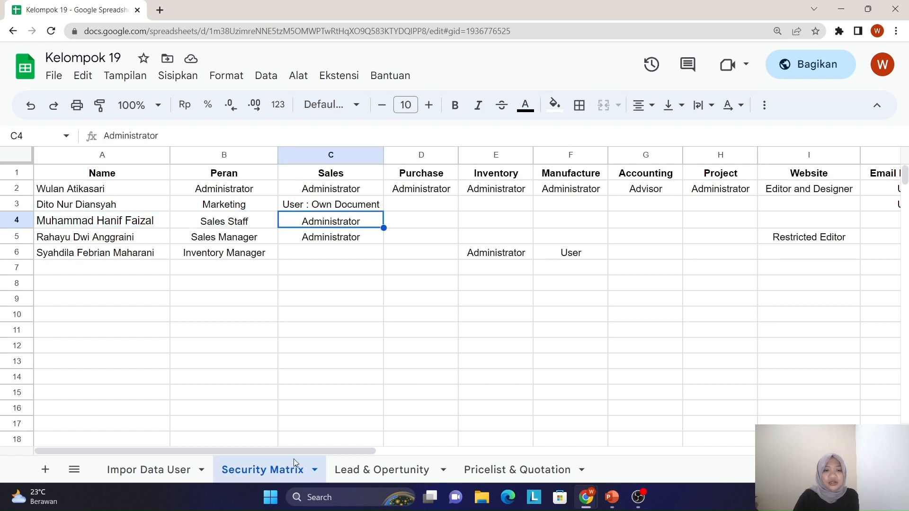
pyautogui.moveTo(311, 448); pyautogui.dragTo(270, 450)
# Review the Sales Manager user's name, login, role and job description in the Impor Data User sheet
pyautogui.click(173, 470)
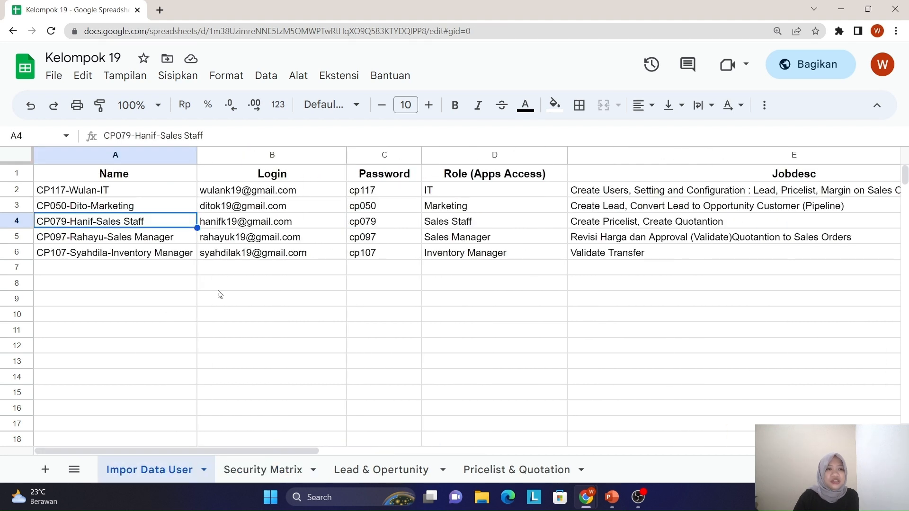
pyautogui.click(119, 239)
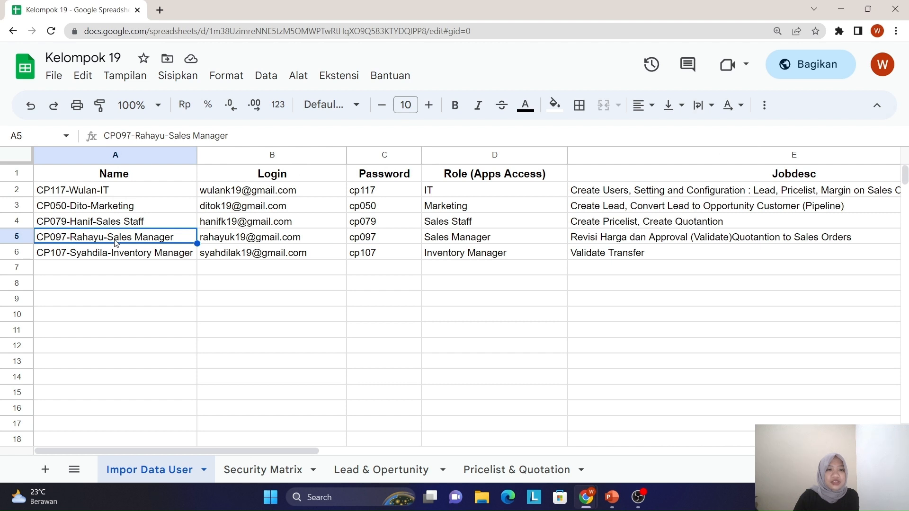
pyautogui.moveTo(231, 241)
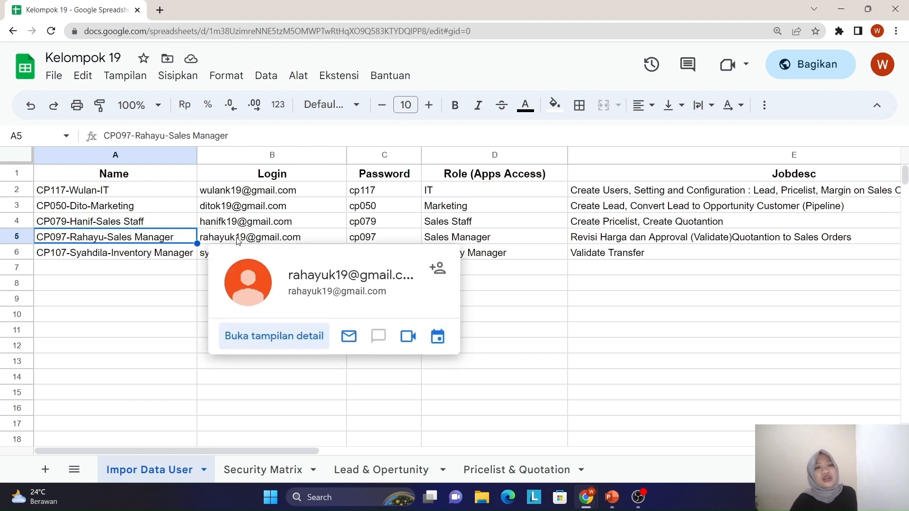
pyautogui.moveTo(320, 224)
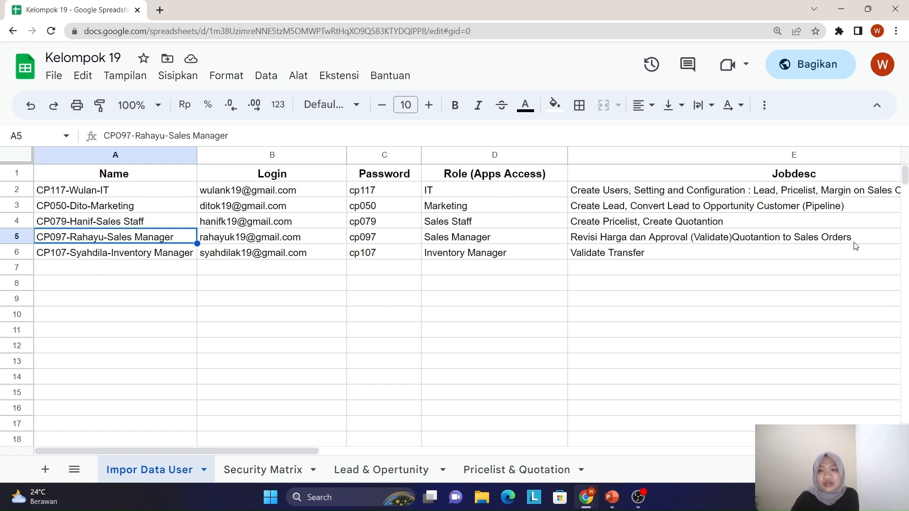
# Check the Sales Manager user's role and the Sales and Website access levels in the Security Matrix sheet
pyautogui.click(260, 470)
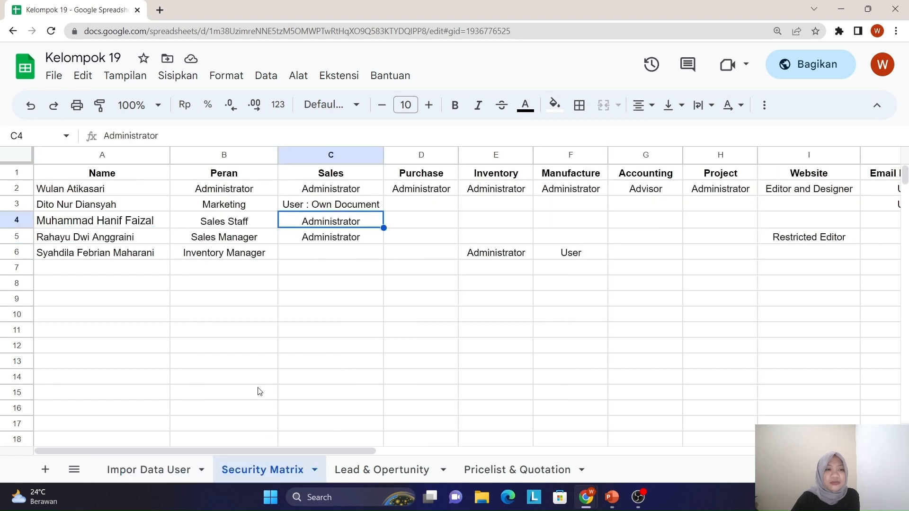
pyautogui.click(126, 241)
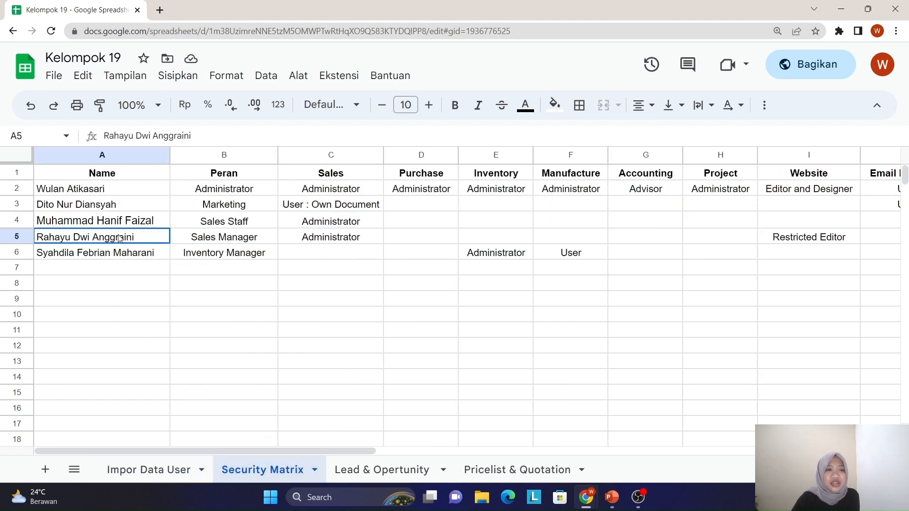
pyautogui.click(229, 242)
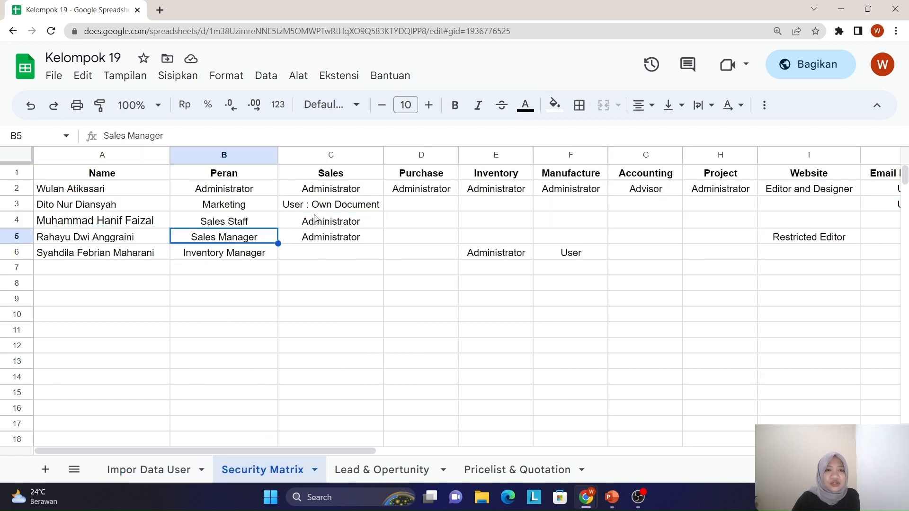
pyautogui.click(347, 245)
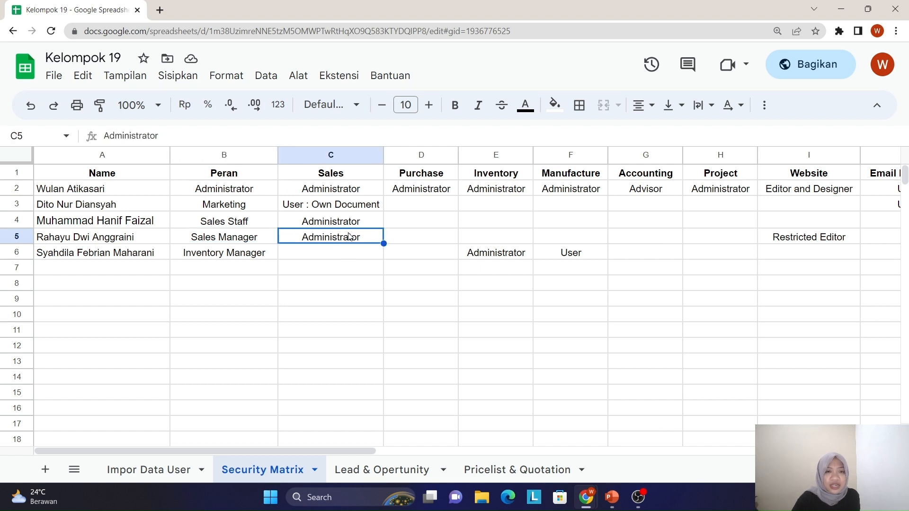
pyautogui.moveTo(317, 452); pyautogui.dragTo(387, 453)
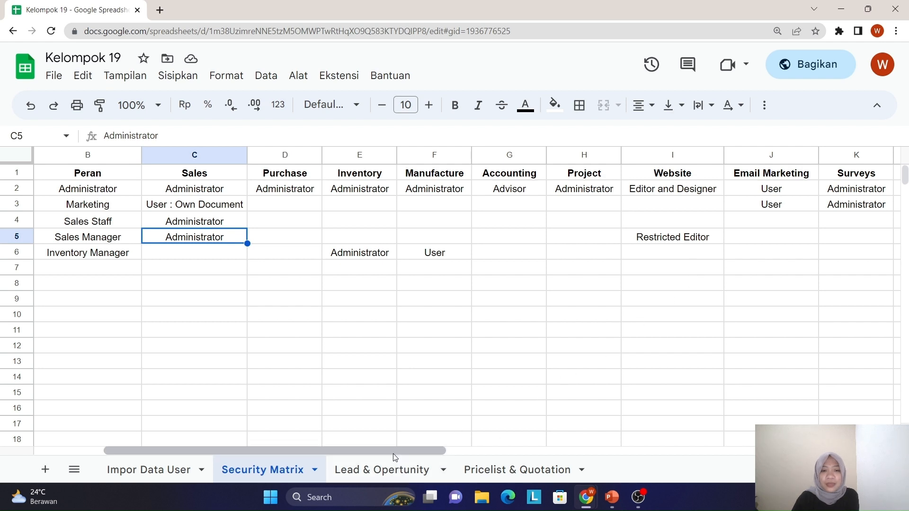
pyautogui.moveTo(383, 452); pyautogui.dragTo(313, 451)
pyautogui.click(138, 471)
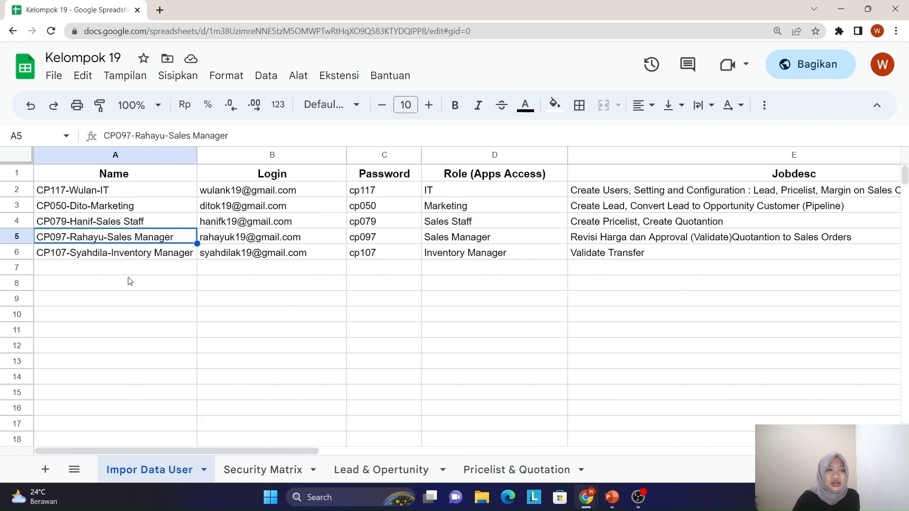
pyautogui.click(58, 259)
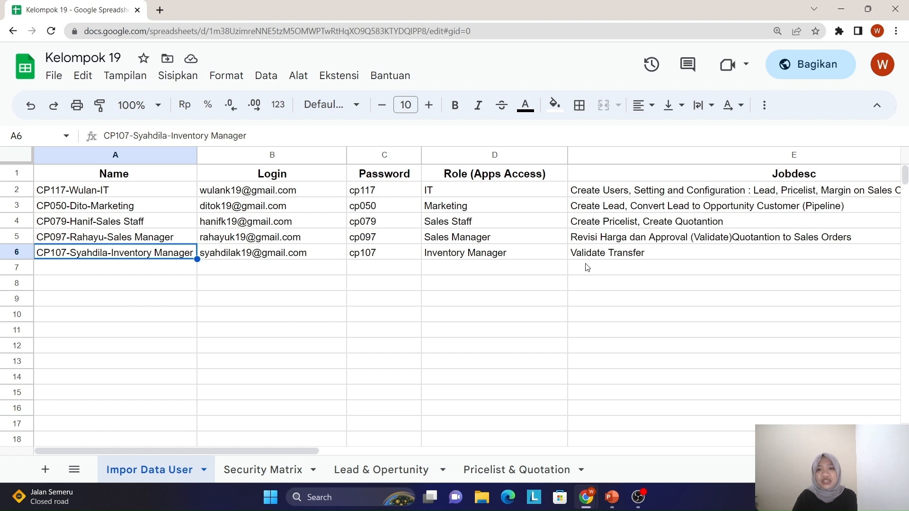
pyautogui.click(263, 470)
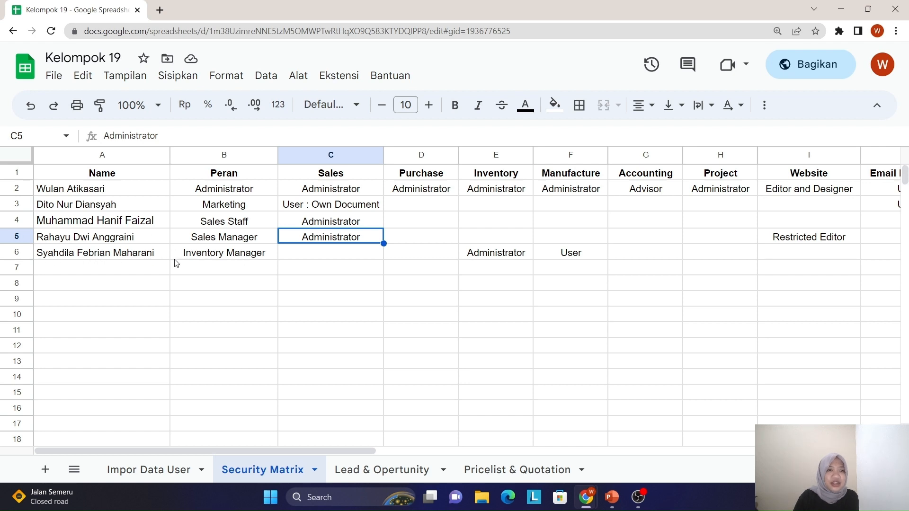
pyautogui.click(326, 256)
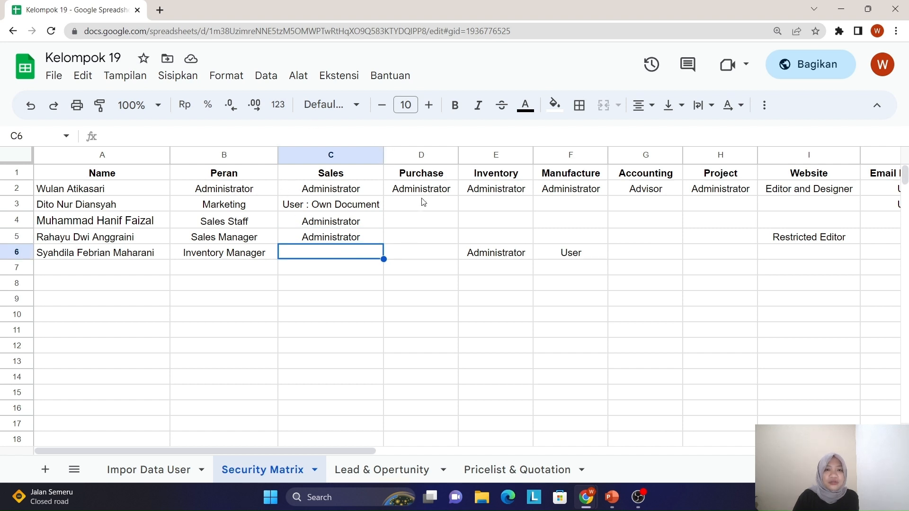
pyautogui.click(496, 256)
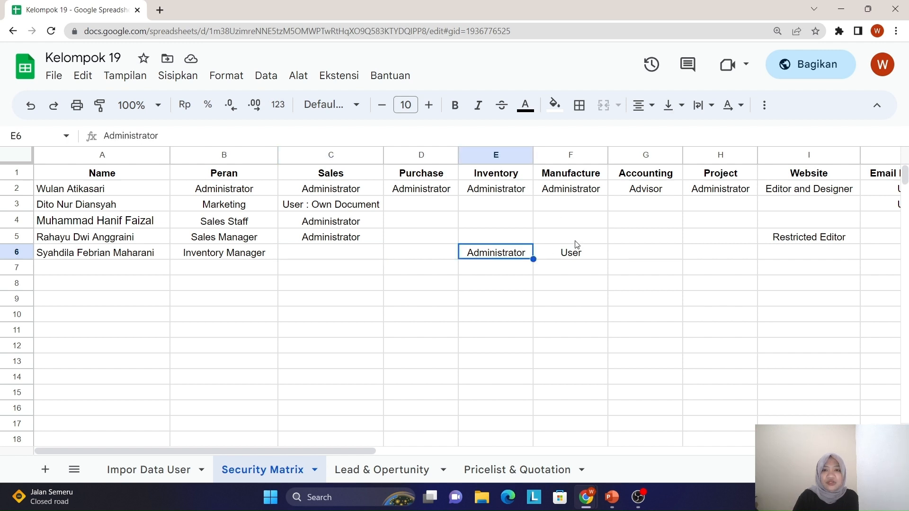
pyautogui.click(577, 255)
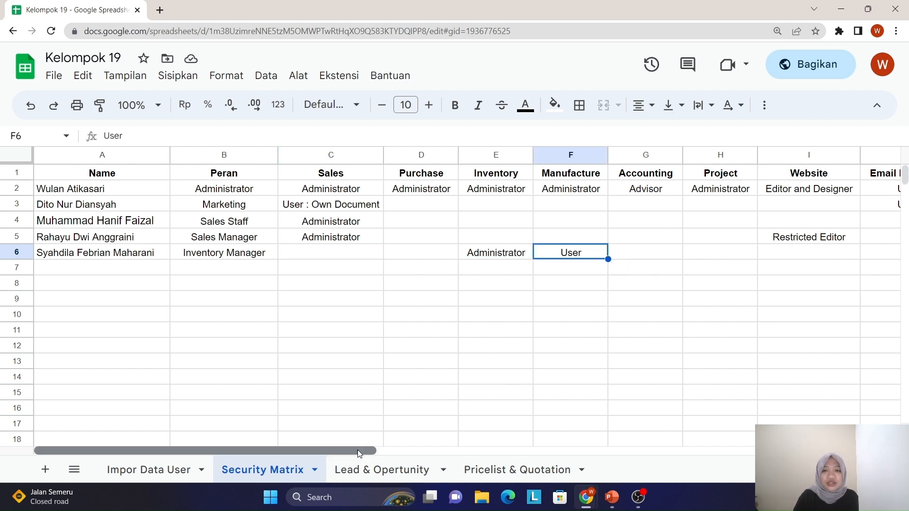
pyautogui.moveTo(357, 451); pyautogui.dragTo(472, 456)
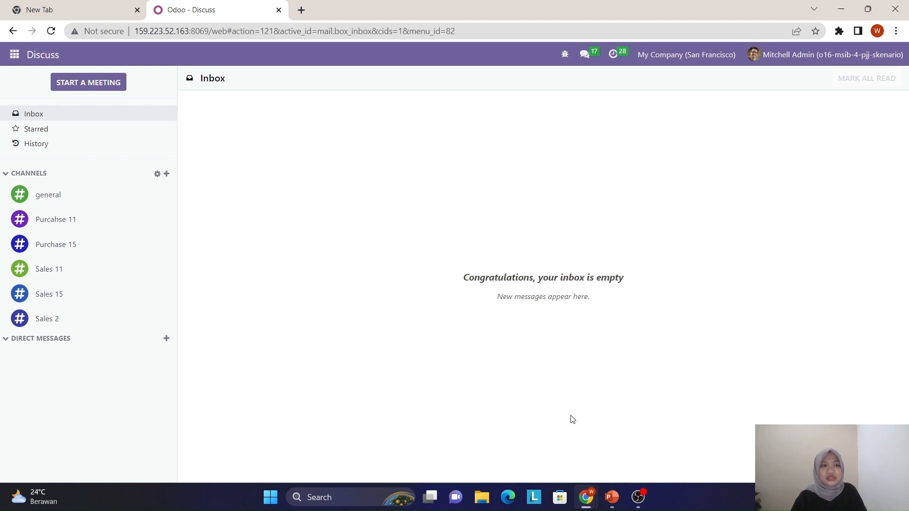
# In Odoo, open the user management list from the general settings and show the option for importing records
pyautogui.click(15, 54)
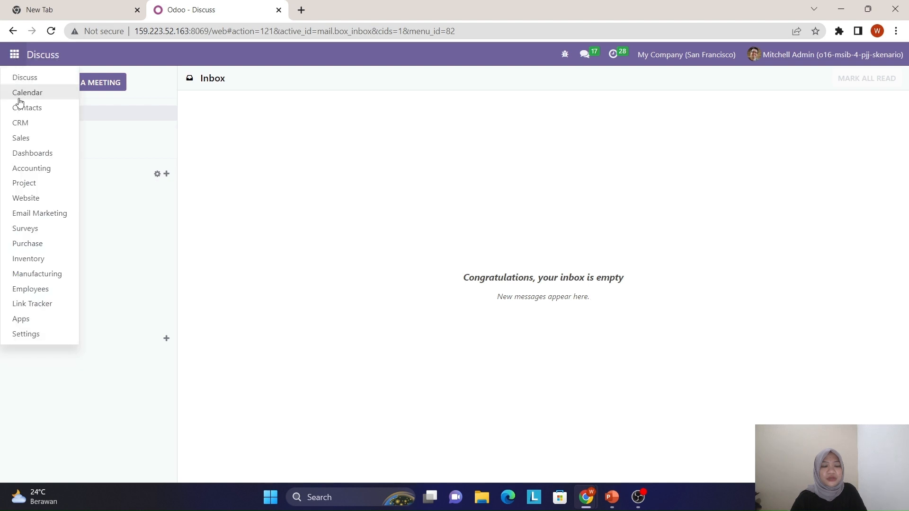
pyautogui.click(44, 332)
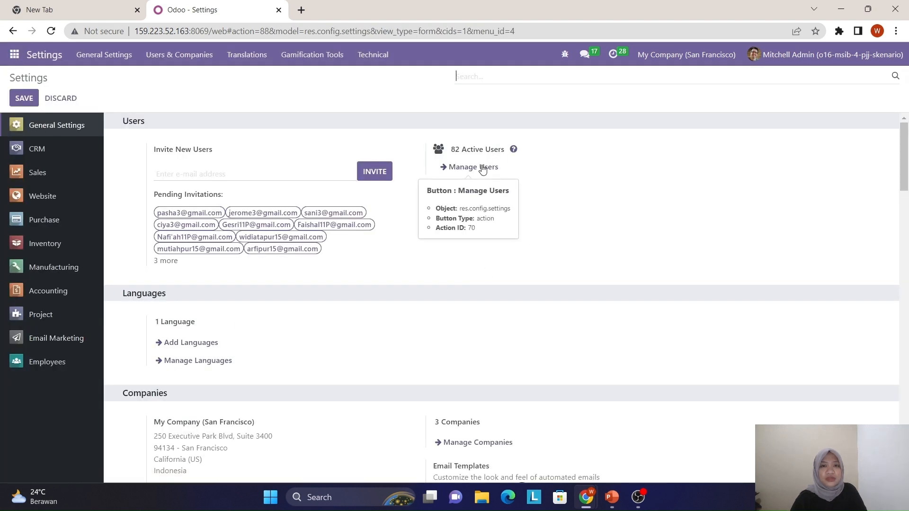
pyautogui.click(473, 168)
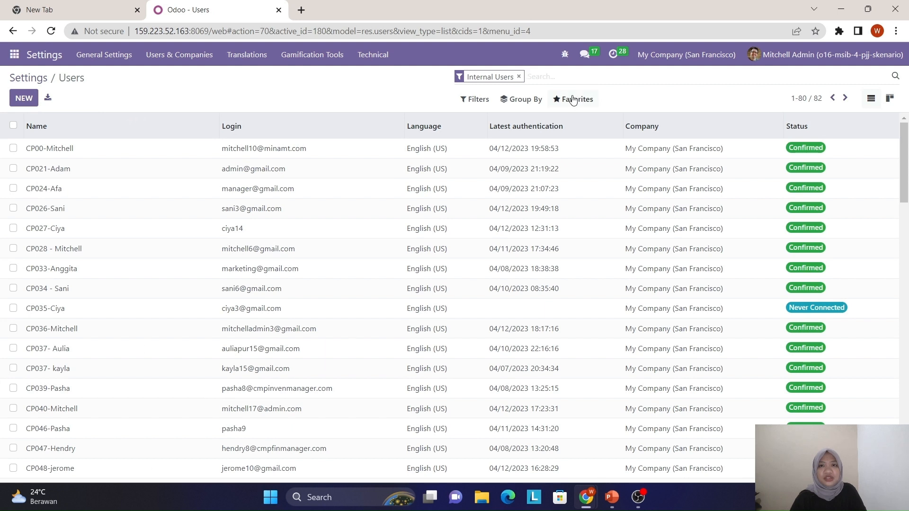
pyautogui.click(573, 100)
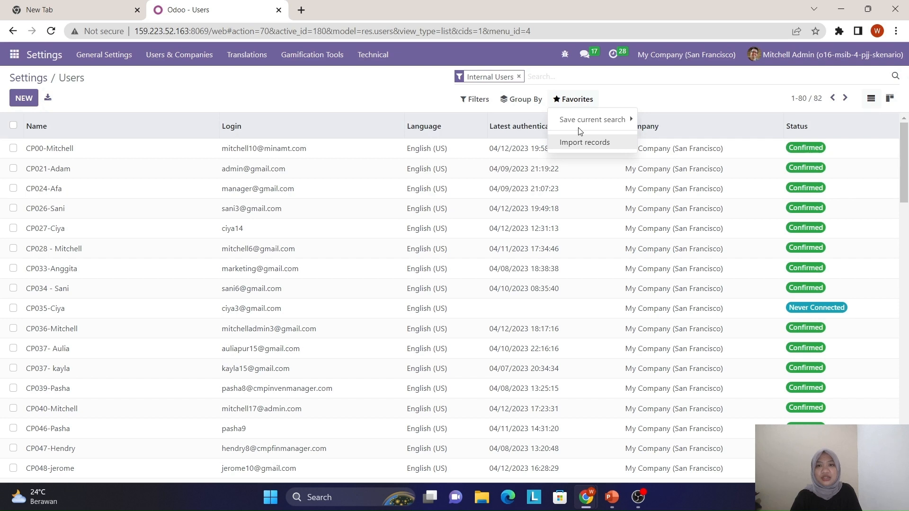
# Search the internal users list for users matching "k19"
pyautogui.click(544, 80)
pyautogui.write('k')
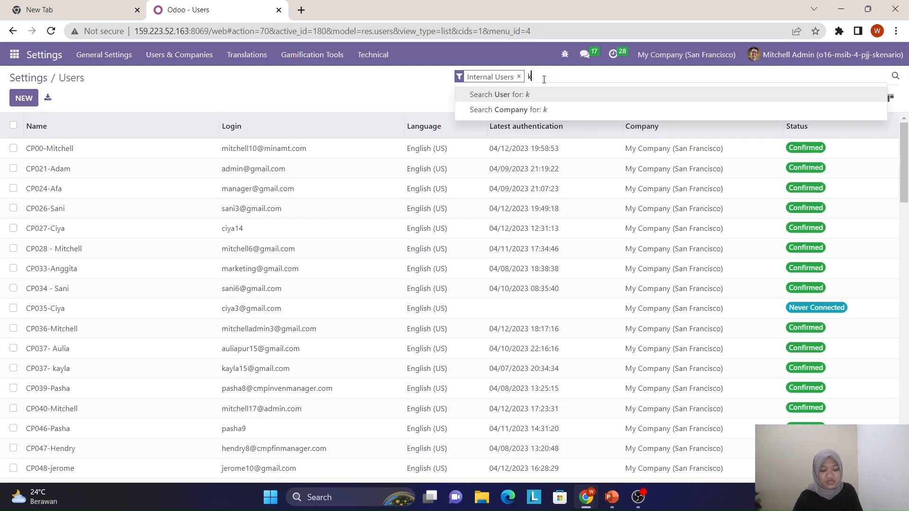
pyautogui.write('19')
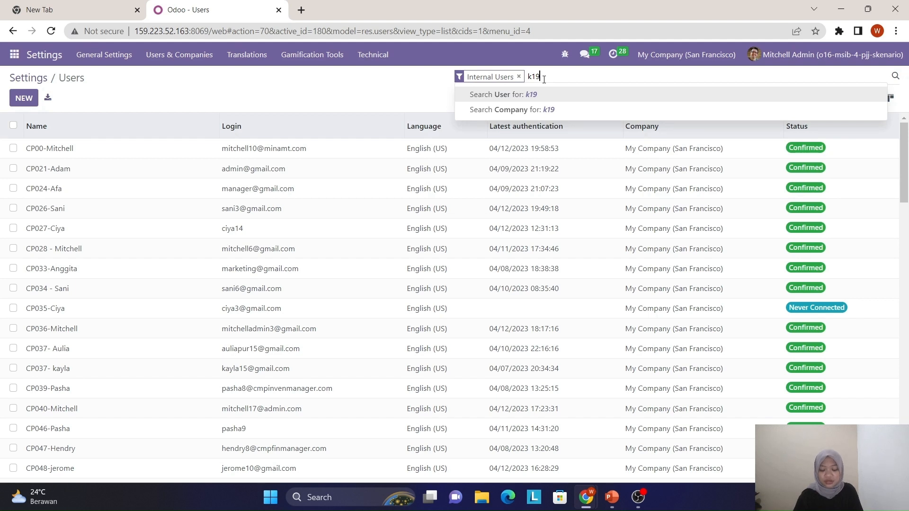
pyautogui.press('Return')
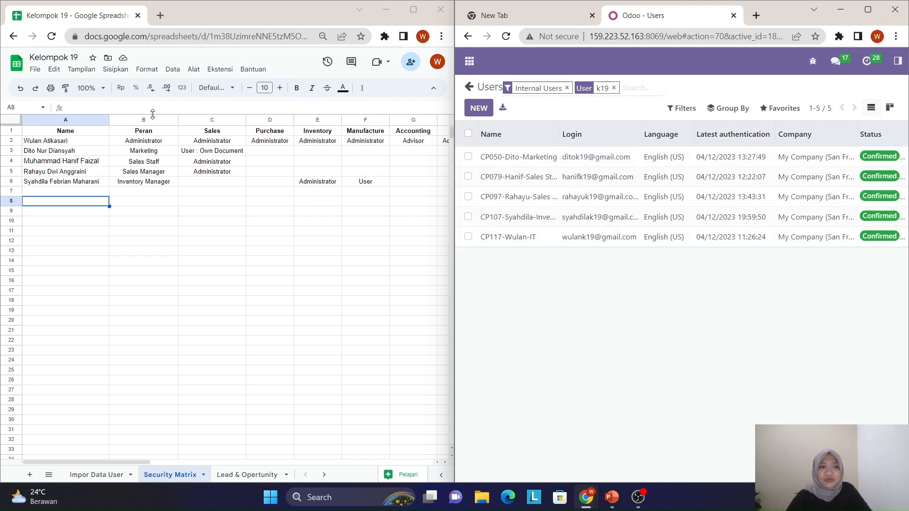
# Open the IT user's record in Odoo and compare the Sales access right with the administrator's row in the Security Matrix
pyautogui.click(74, 142)
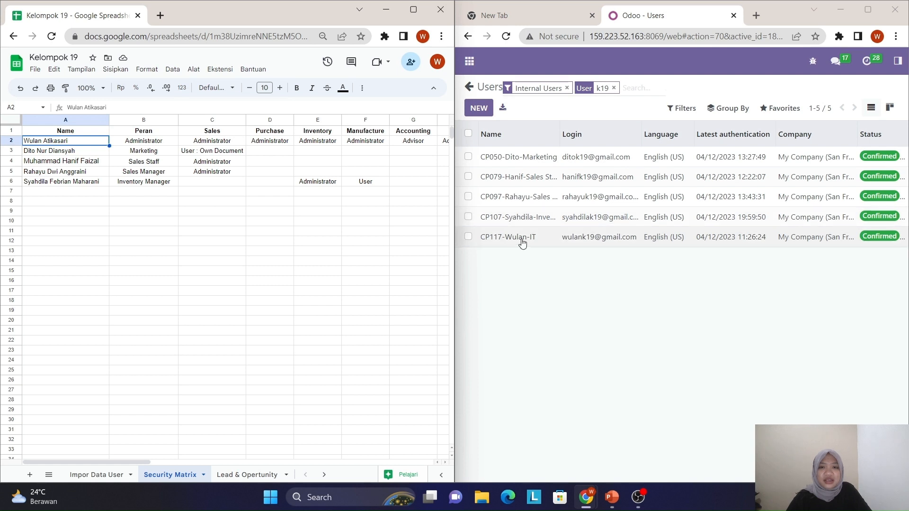
pyautogui.click(539, 241)
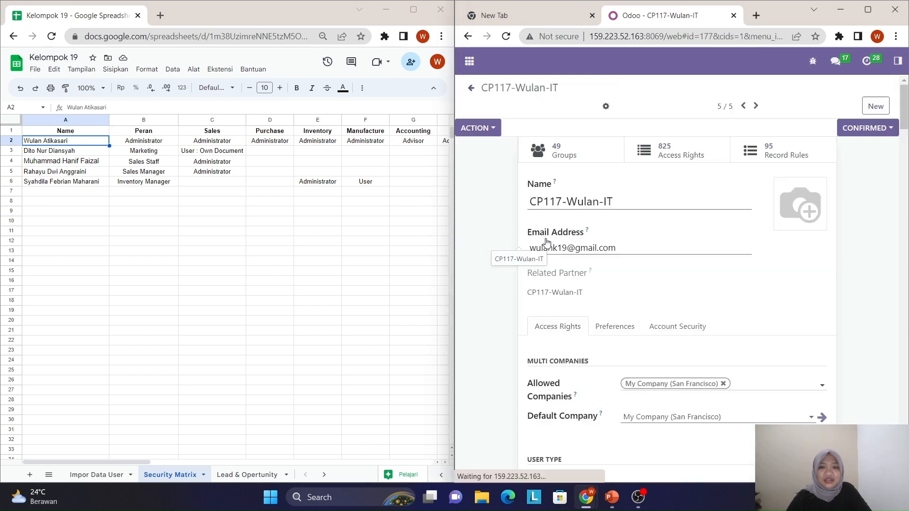
pyautogui.scroll(-4, 561, 305)
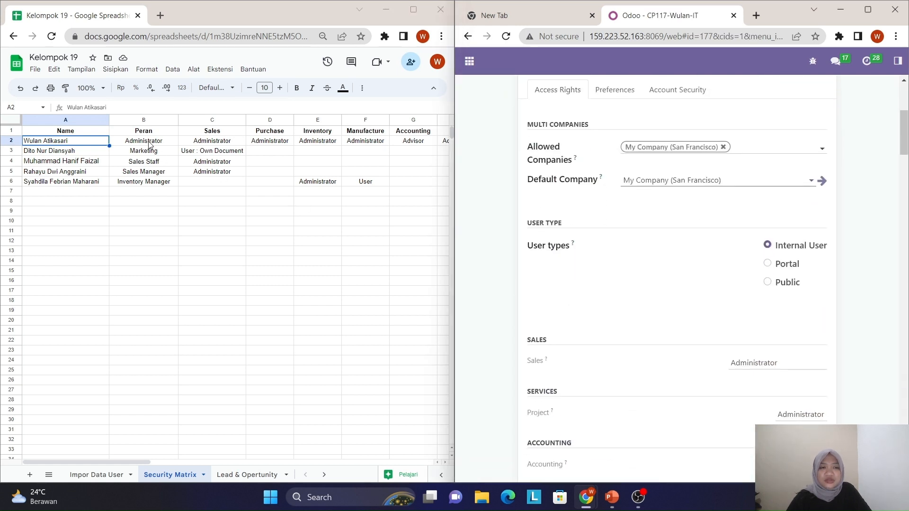
pyautogui.scroll(-3, 689, 227)
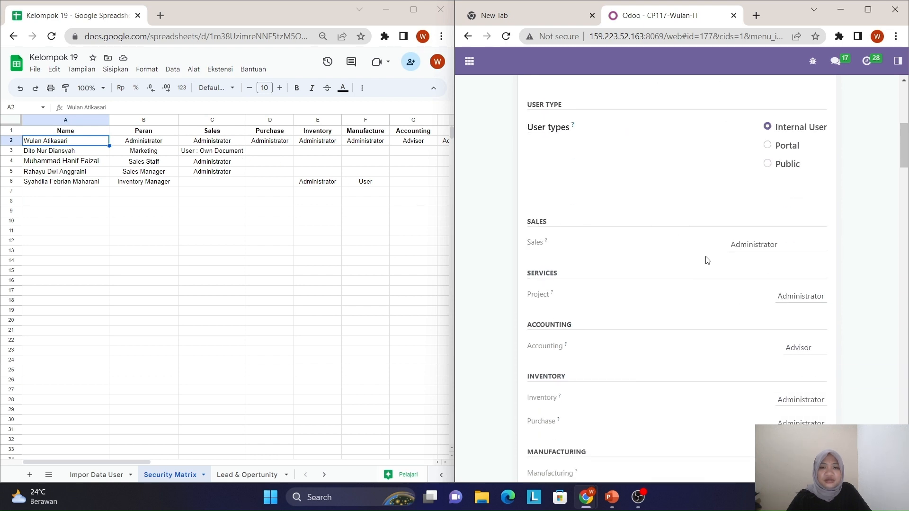
pyautogui.scroll(-2, 802, 256)
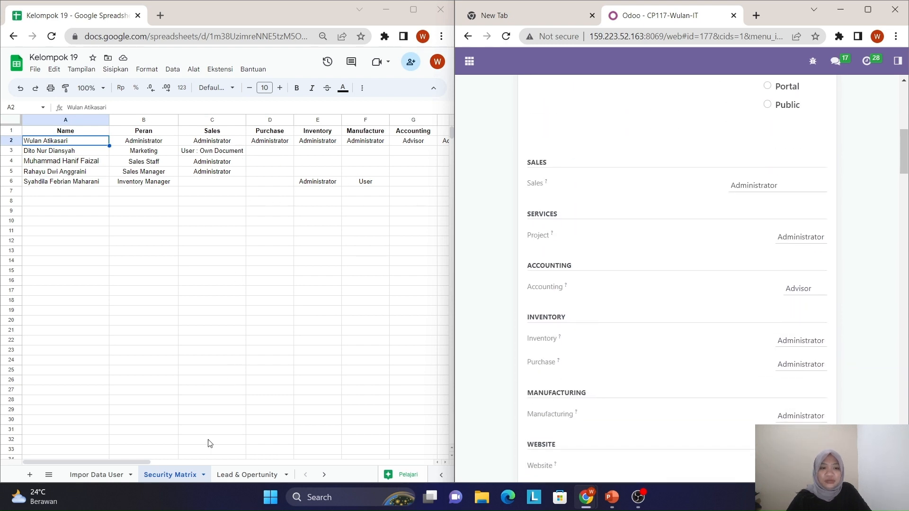
# Compare the IT user's remaining Odoo access rights, from Project and Accounting through Surveys and Administration, with the Security Matrix columns
pyautogui.moveTo(137, 463); pyautogui.dragTo(171, 464)
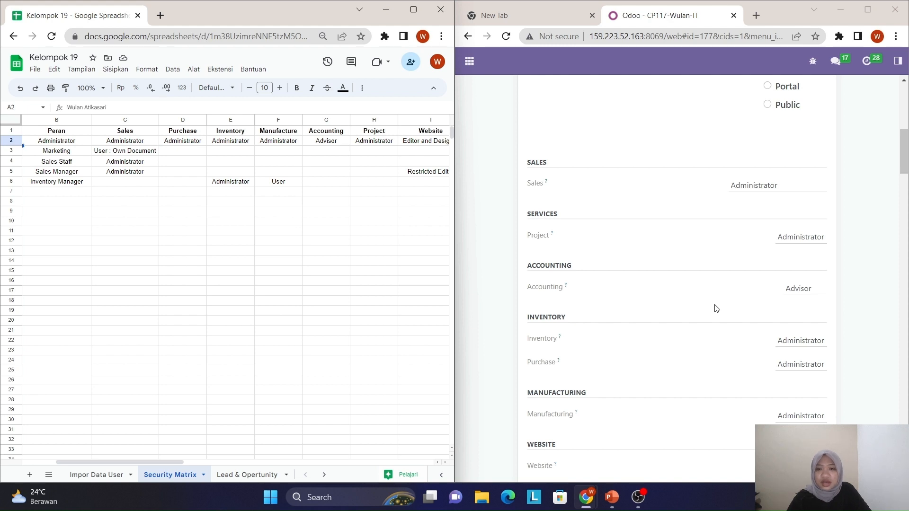
pyautogui.scroll(-1, 709, 351)
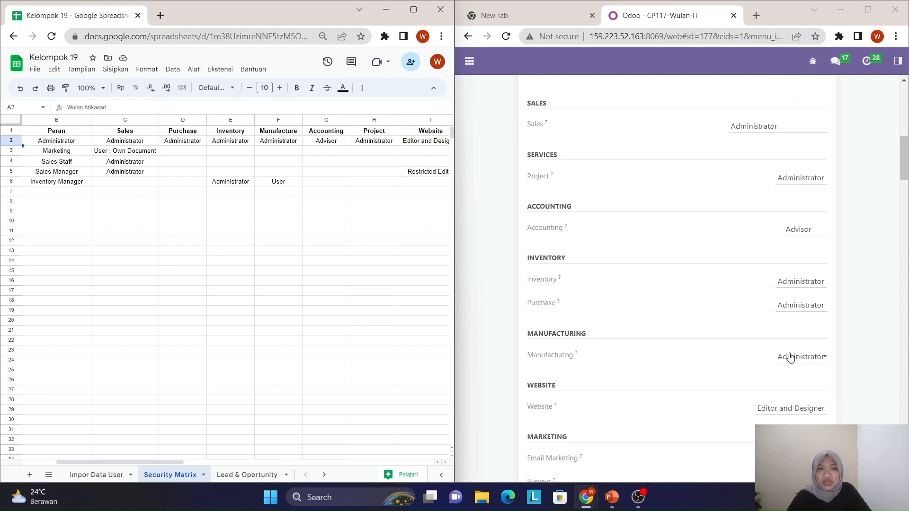
pyautogui.moveTo(550, 204); pyautogui.dragTo(830, 211)
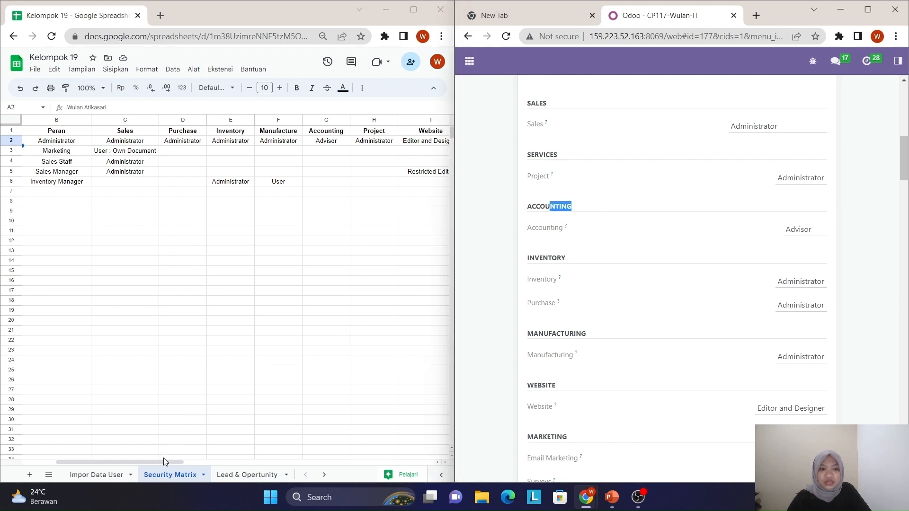
pyautogui.moveTo(163, 459); pyautogui.dragTo(219, 466)
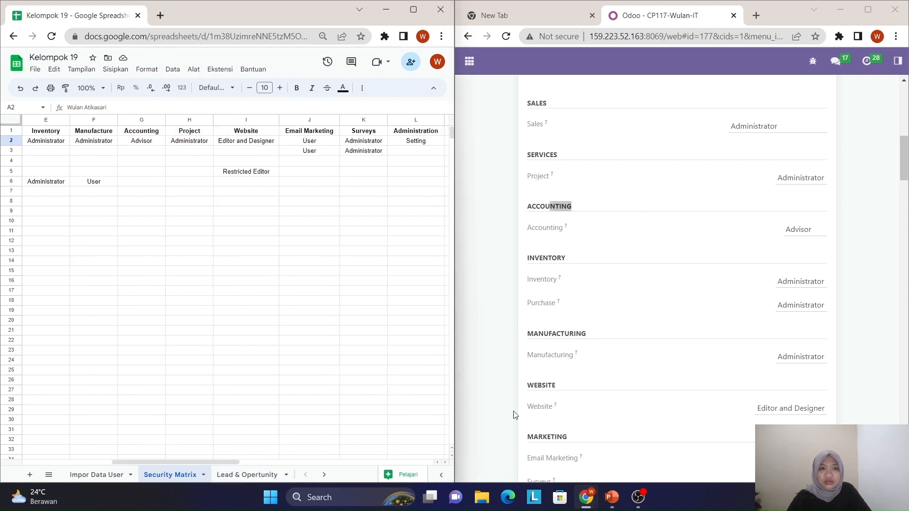
pyautogui.scroll(-1, 617, 344)
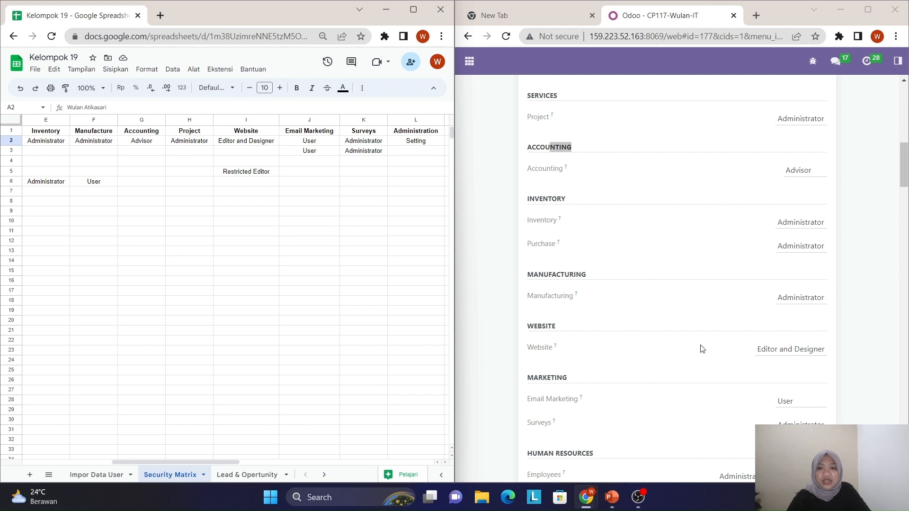
pyautogui.scroll(-1, 729, 353)
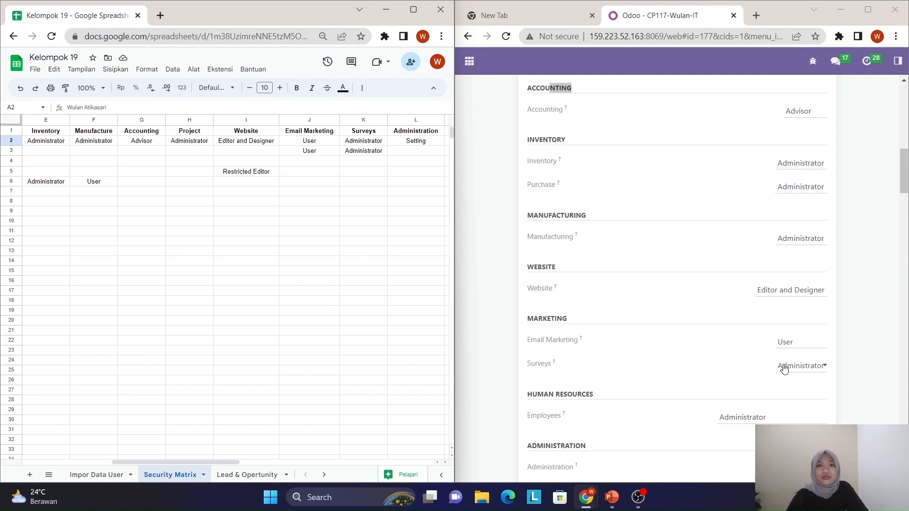
pyautogui.scroll(-1, 632, 404)
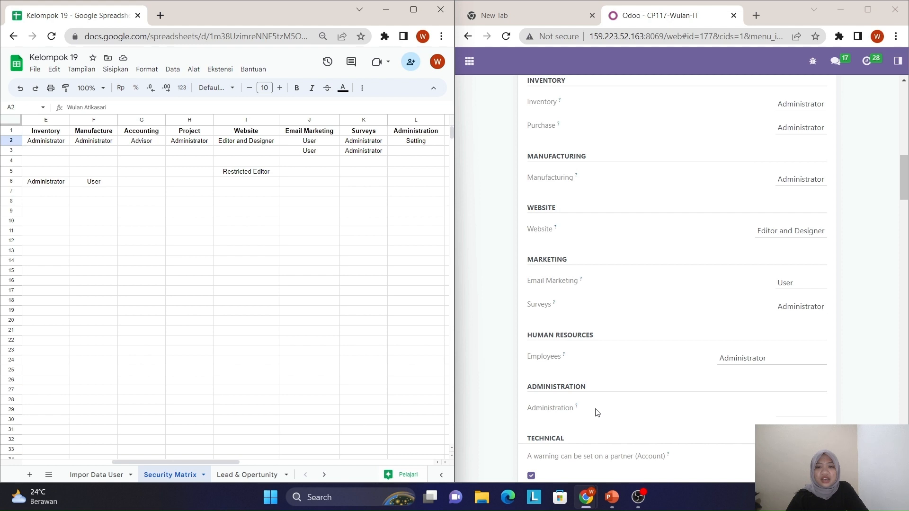
# Set the IT user's Administration access right to Settings, save the record and return to the users list
pyautogui.click(804, 423)
pyautogui.click(799, 446)
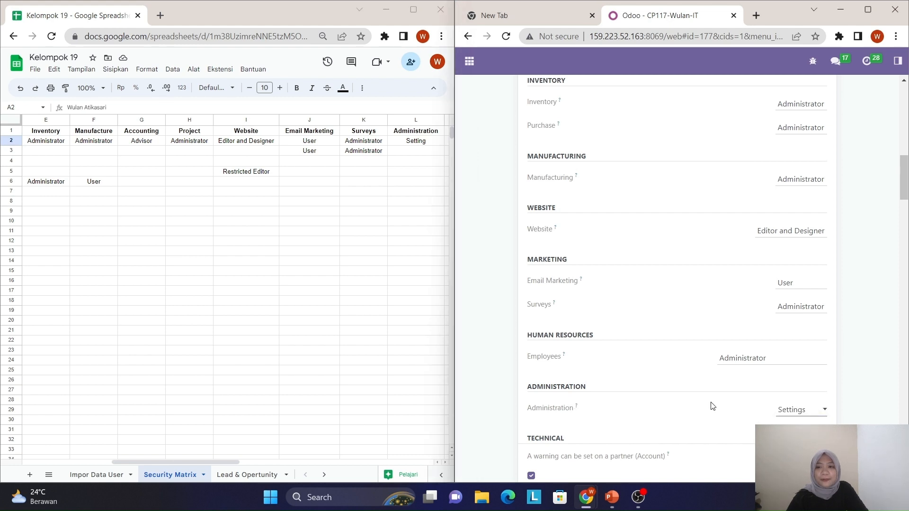
pyautogui.scroll(11, 663, 327)
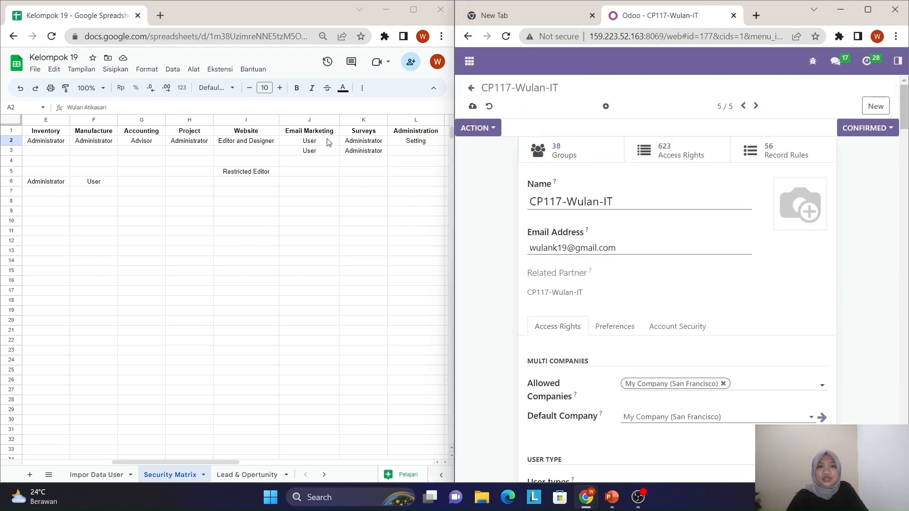
pyautogui.click(474, 110)
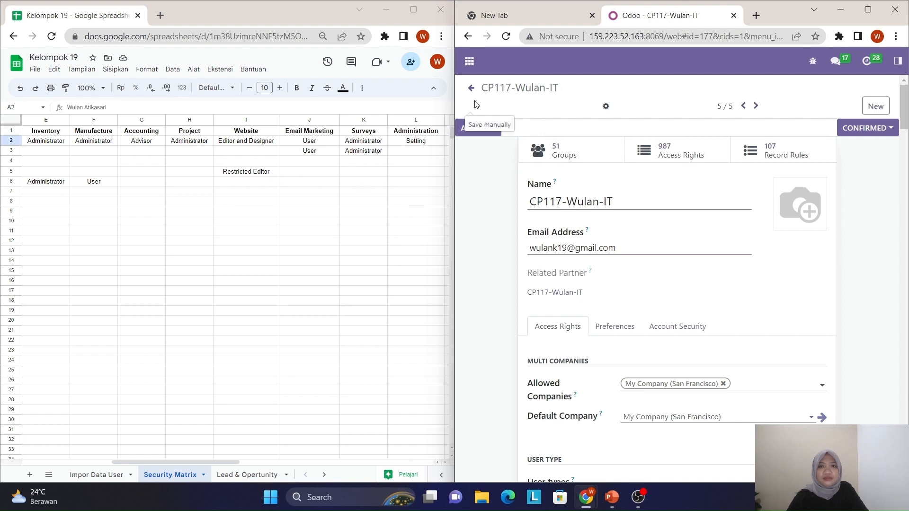
pyautogui.click(473, 89)
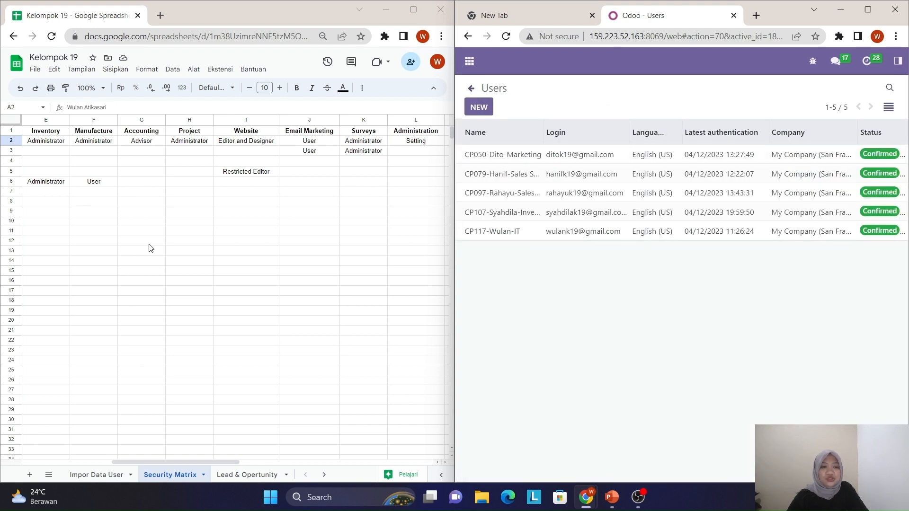
# Open the marketing user's record and set the Sales access right to User: Own Documents Only, as in the Security Matrix
pyautogui.moveTo(138, 463); pyautogui.dragTo(44, 451)
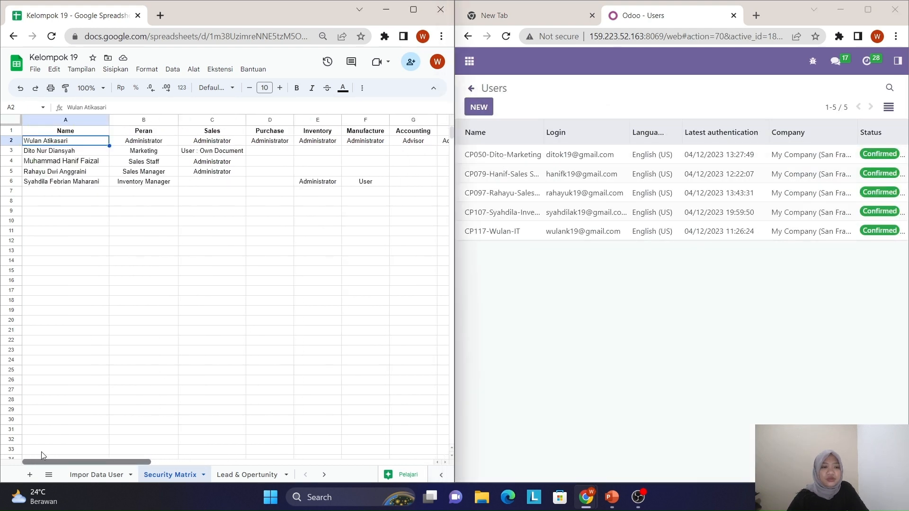
pyautogui.click(76, 152)
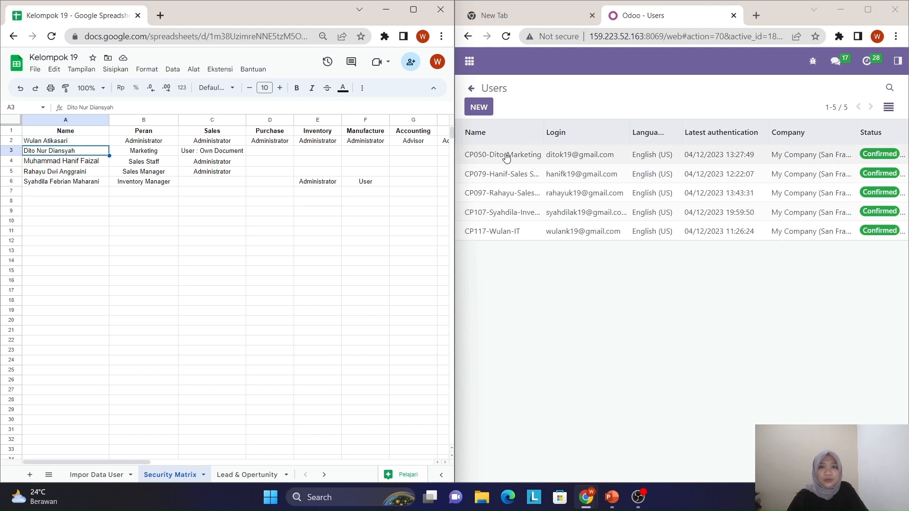
pyautogui.click(548, 157)
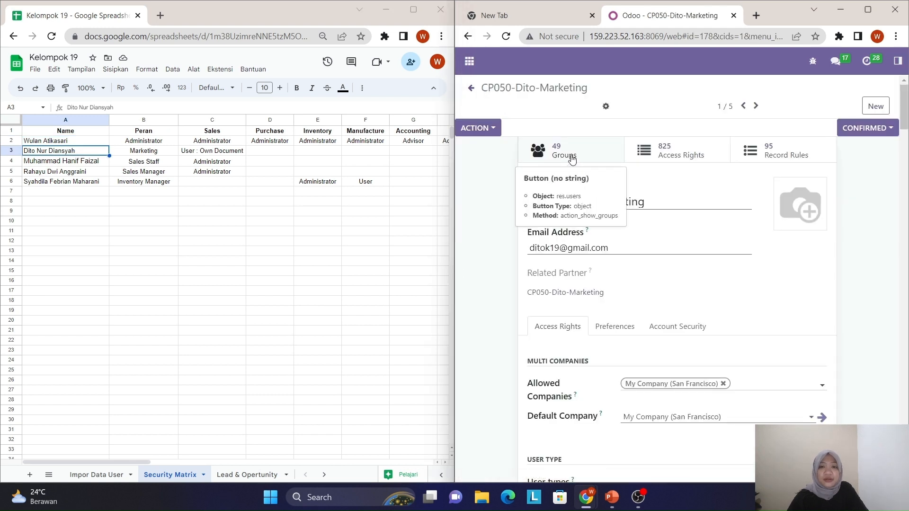
pyautogui.scroll(-6, 589, 331)
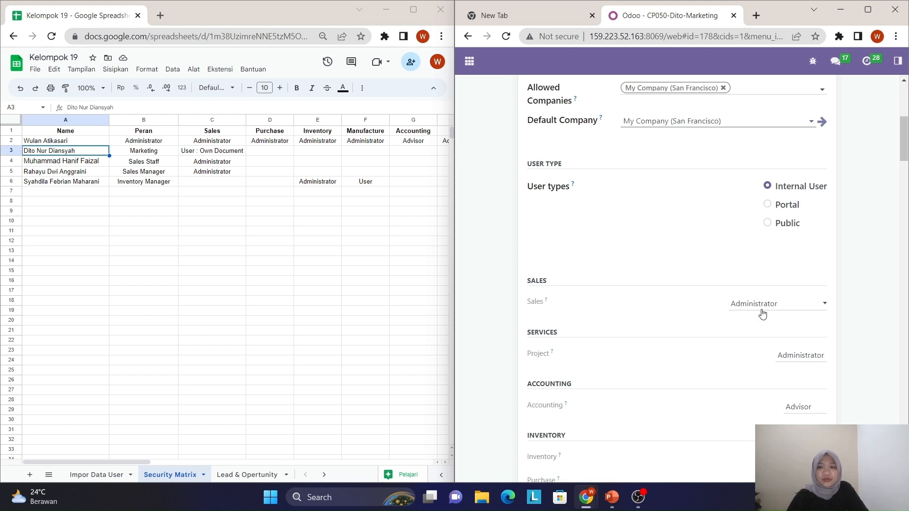
pyautogui.click(765, 310)
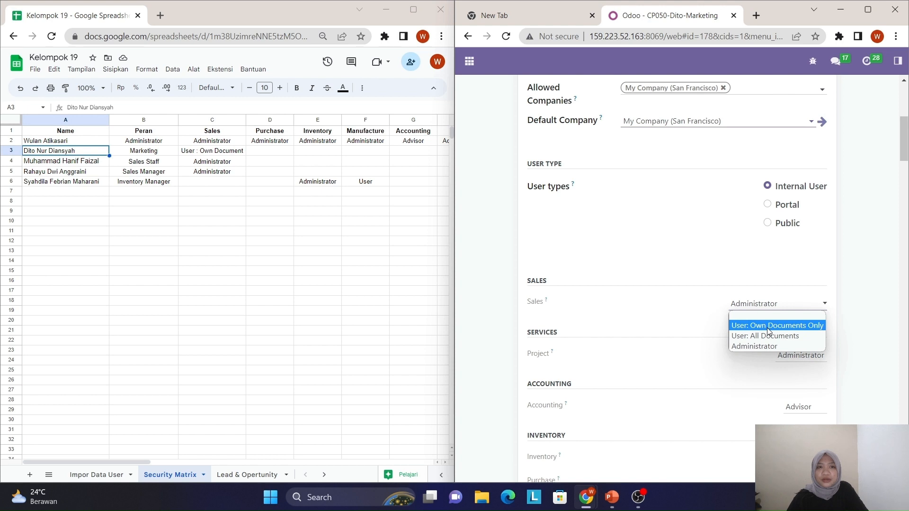
pyautogui.click(768, 328)
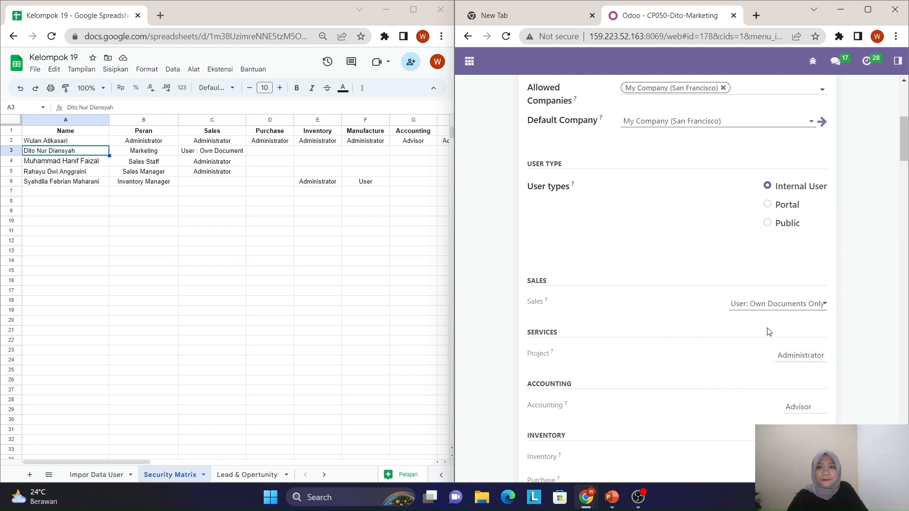
# Clear the marketing user's Project and Accounting access rights
pyautogui.click(805, 365)
pyautogui.click(806, 370)
pyautogui.scroll(-1, 801, 360)
pyautogui.click(801, 360)
pyautogui.click(800, 362)
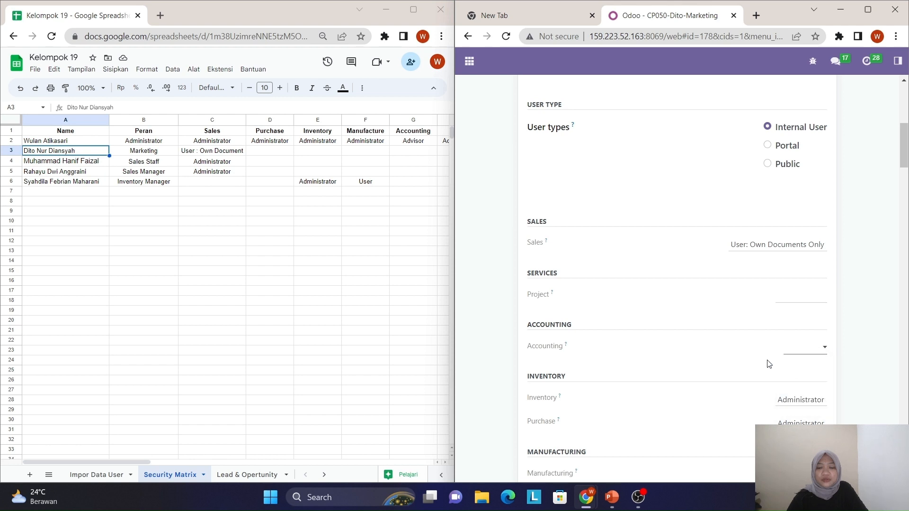
# Check the remaining Security Matrix columns and clear the marketing user's Inventory and Purchase access rights
pyautogui.moveTo(141, 459); pyautogui.dragTo(279, 460)
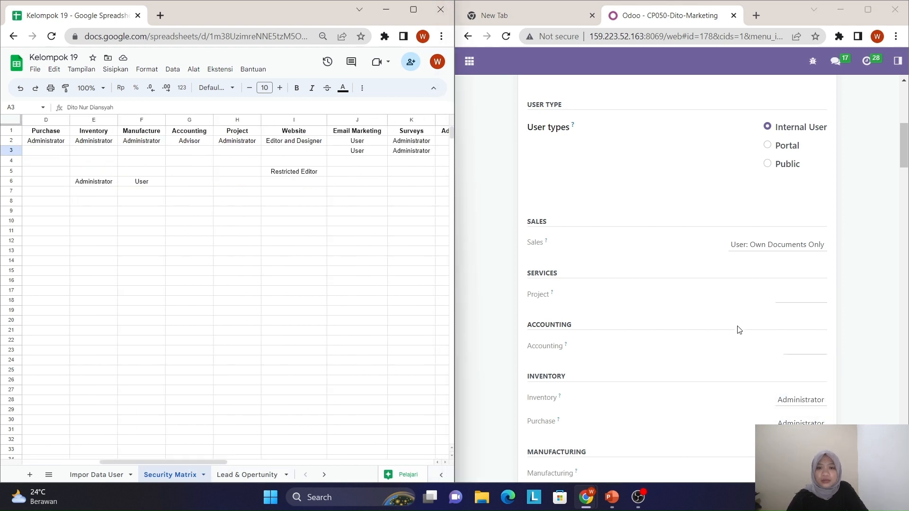
pyautogui.scroll(-1, 739, 330)
pyautogui.click(800, 345)
pyautogui.click(803, 353)
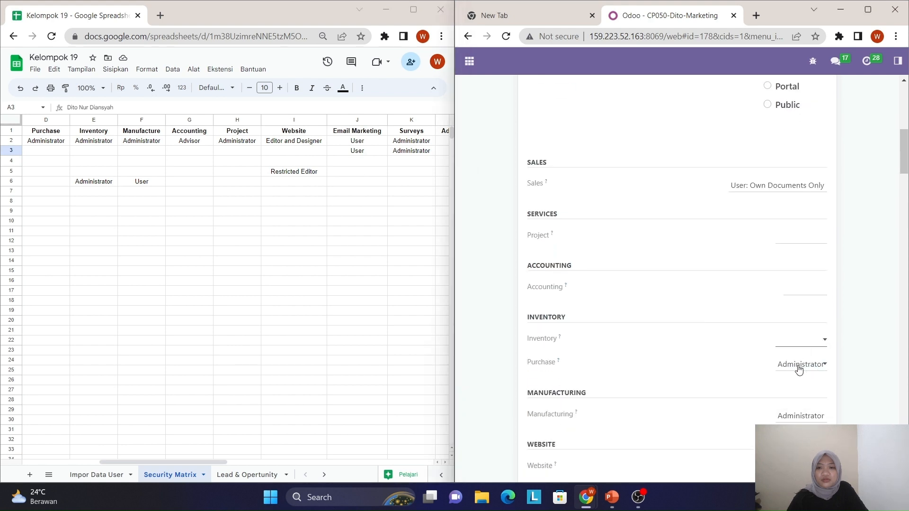
pyautogui.click(802, 365)
pyautogui.click(802, 382)
# Clear the marketing user's Manufacturing and Website access rights
pyautogui.scroll(-1, 800, 383)
pyautogui.click(801, 359)
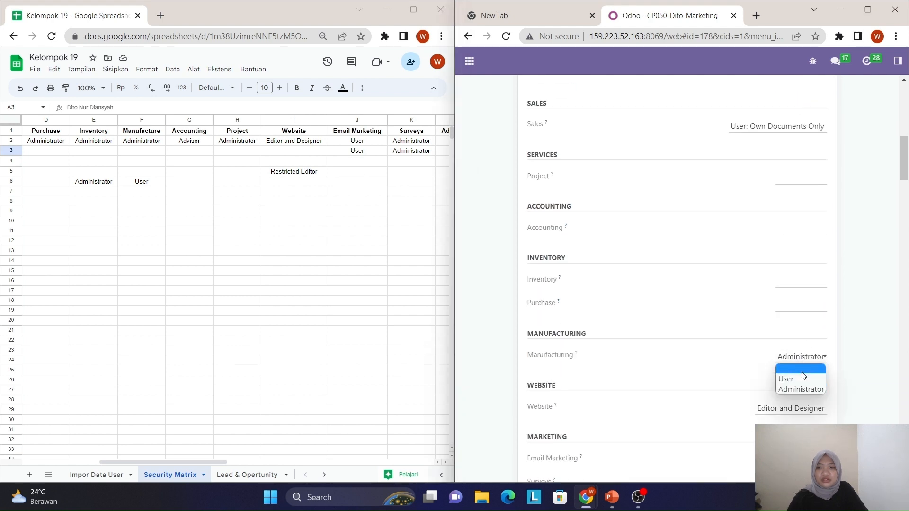
pyautogui.click(802, 369)
pyautogui.scroll(-1, 800, 400)
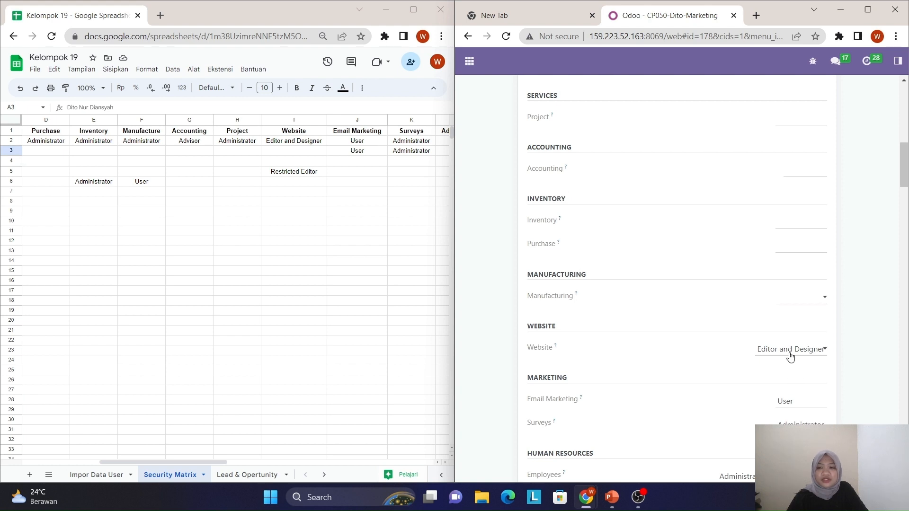
pyautogui.click(790, 356)
pyautogui.click(789, 363)
# Clear the marketing user's Employees access right under Human Resources, save the record and return to the users list
pyautogui.scroll(-1, 791, 377)
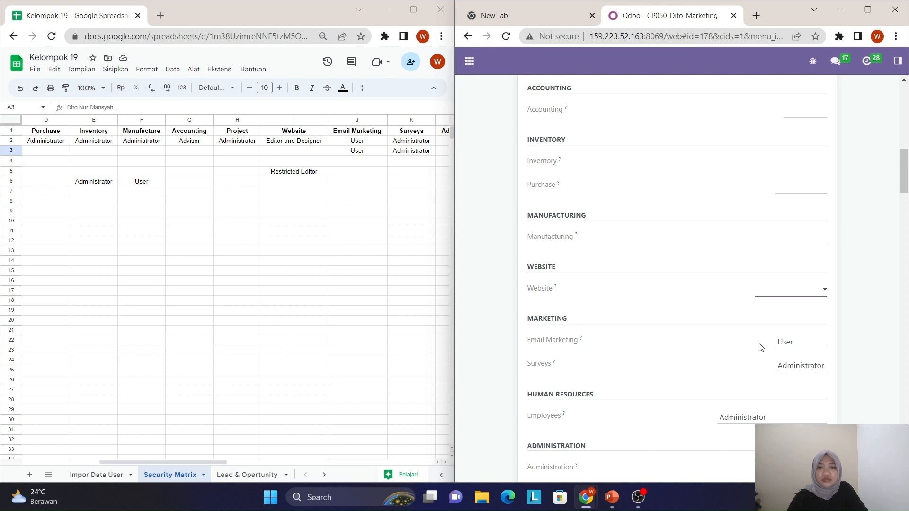
pyautogui.scroll(-1, 807, 377)
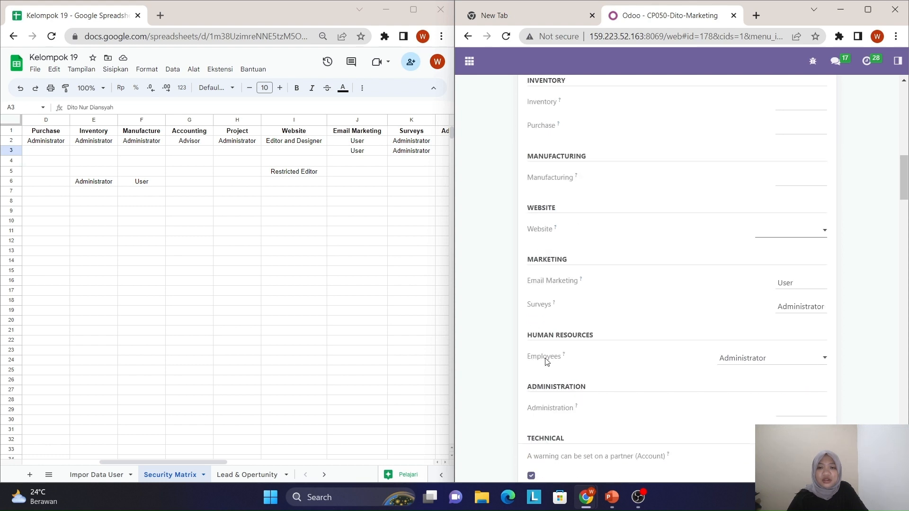
pyautogui.moveTo(544, 335); pyautogui.dragTo(625, 344)
pyautogui.click(766, 364)
pyautogui.click(765, 368)
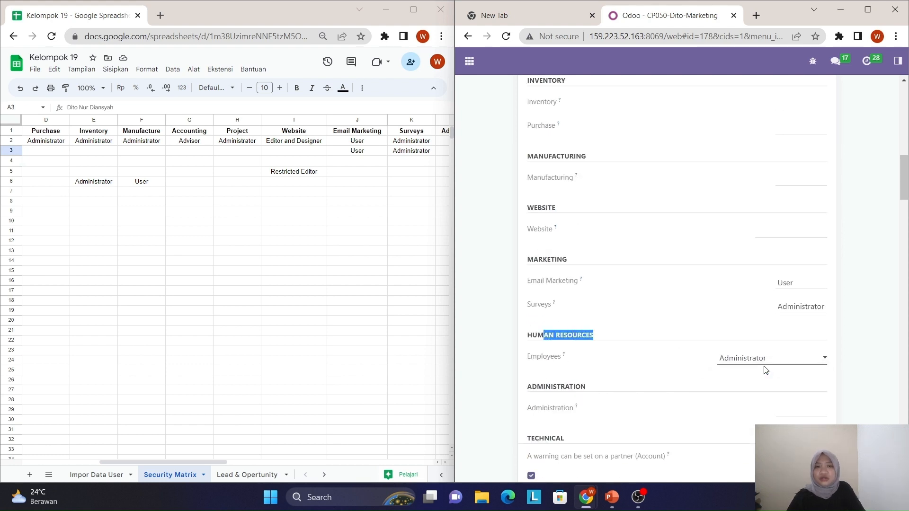
pyautogui.scroll(-1, 766, 362)
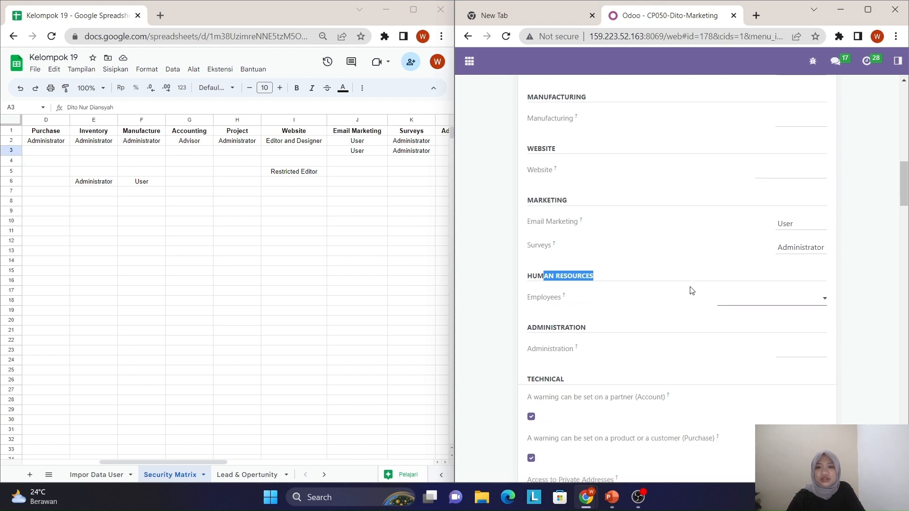
pyautogui.scroll(15, 690, 290)
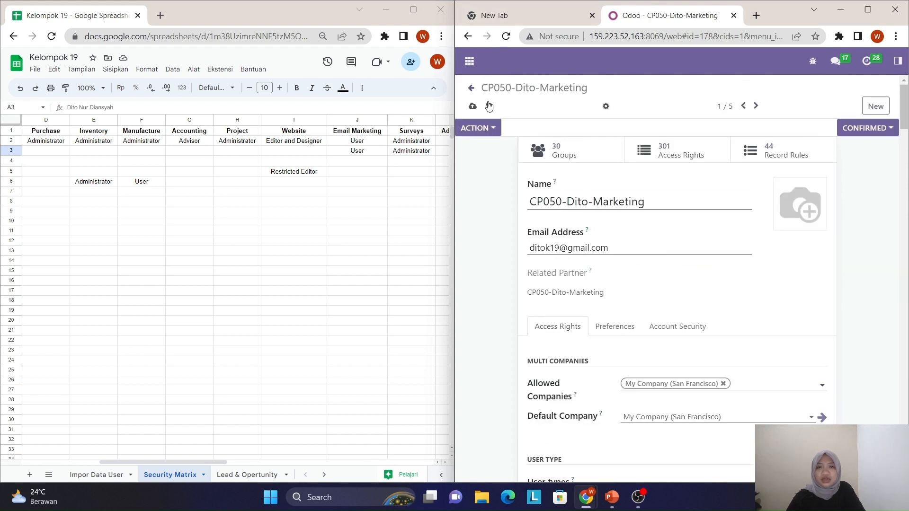
pyautogui.click(473, 107)
pyautogui.click(471, 88)
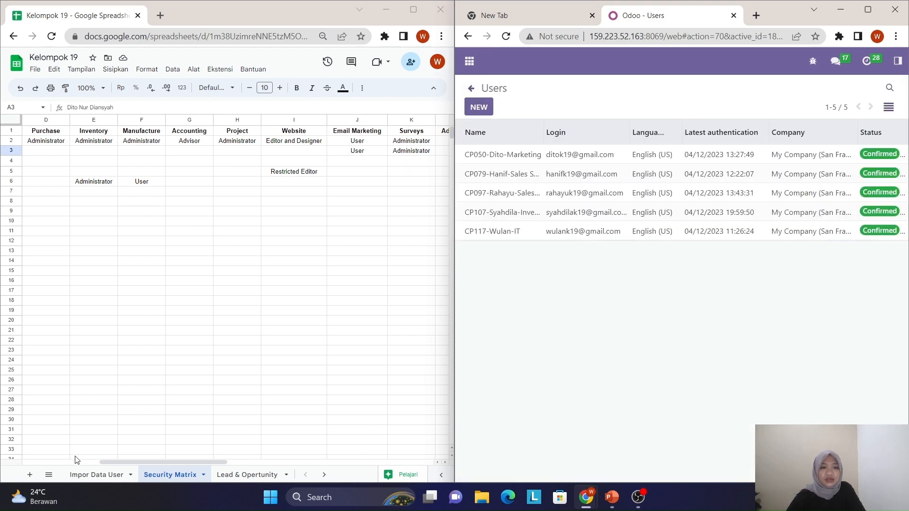
# Open the sales staff user's record and compare the Sales access right with the Sales Staff row of the Security Matrix
pyautogui.moveTo(135, 462); pyautogui.dragTo(56, 459)
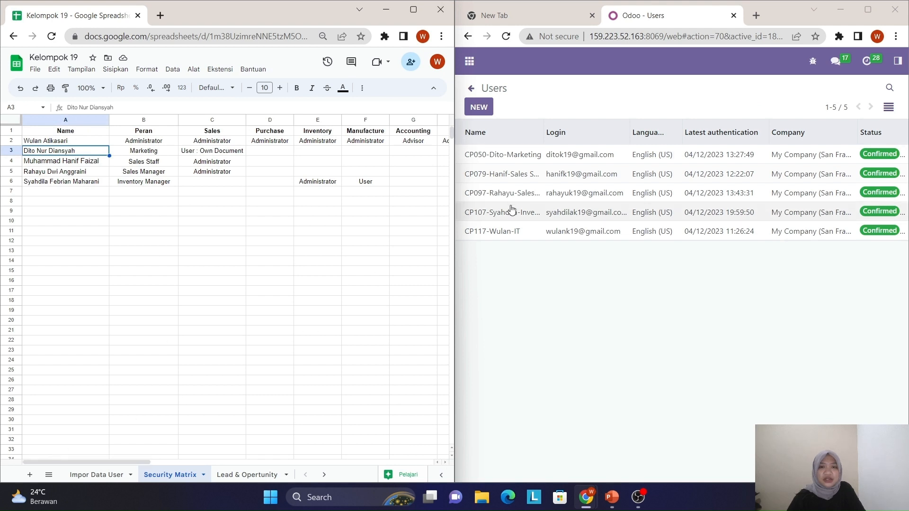
pyautogui.click(508, 180)
pyautogui.click(508, 180)
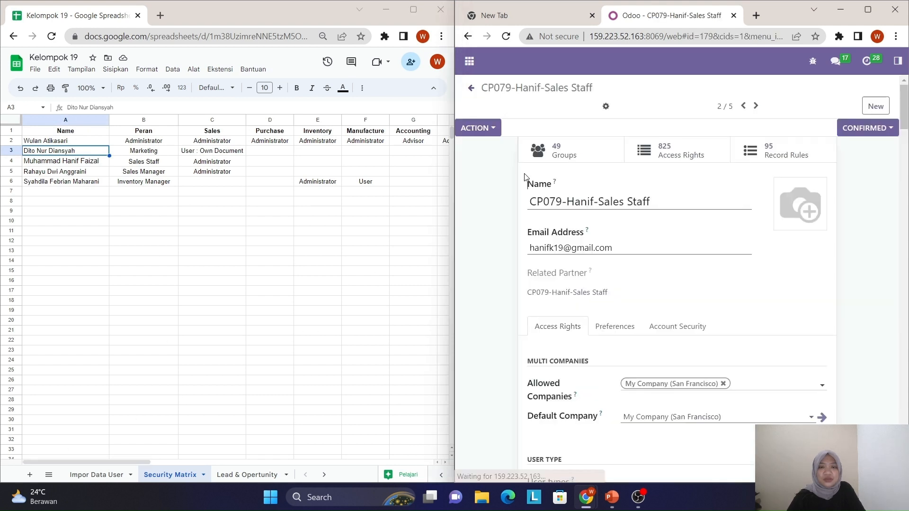
pyautogui.scroll(-5, 601, 272)
pyautogui.scroll(-3, 601, 272)
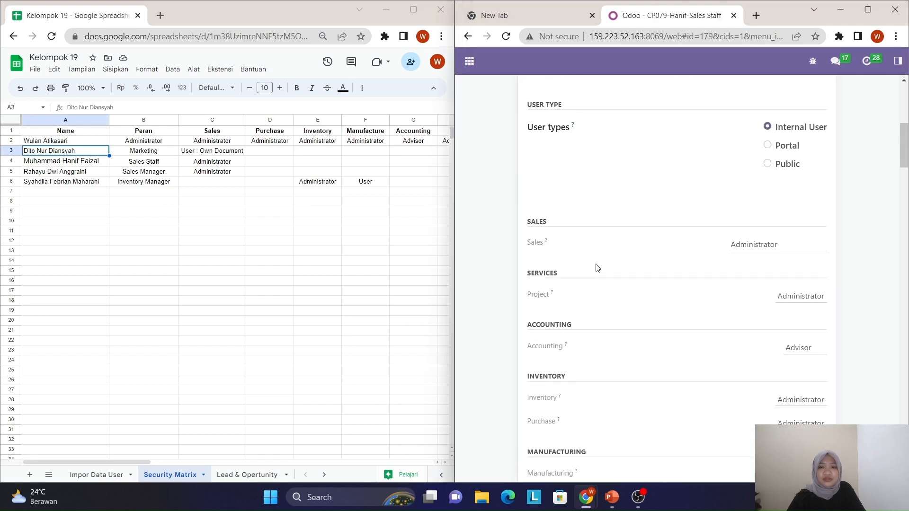
pyautogui.click(161, 162)
pyautogui.click(207, 166)
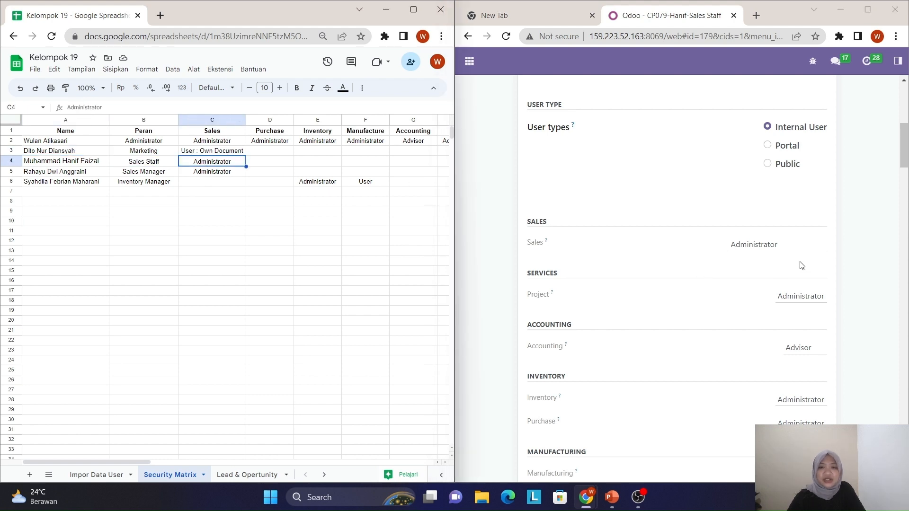
# Clear the sales staff user's Project and Accounting access rights
pyautogui.click(800, 298)
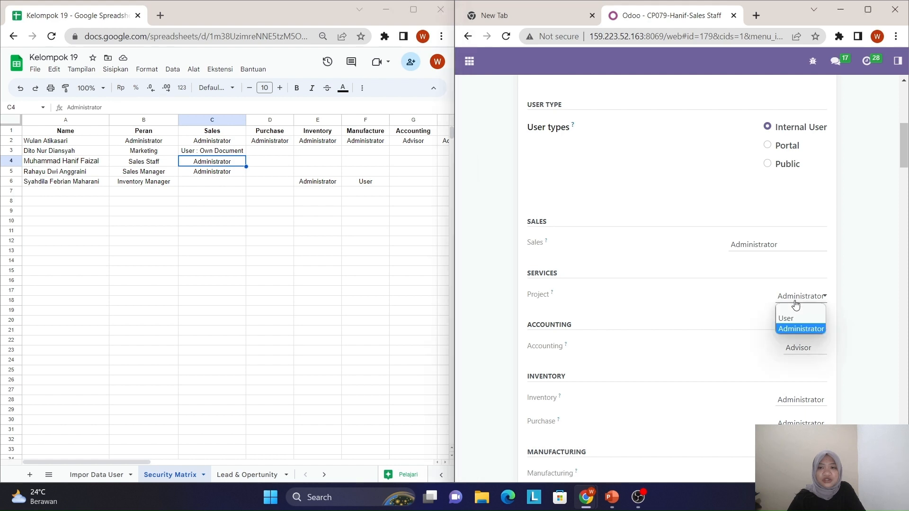
pyautogui.click(789, 307)
pyautogui.click(784, 350)
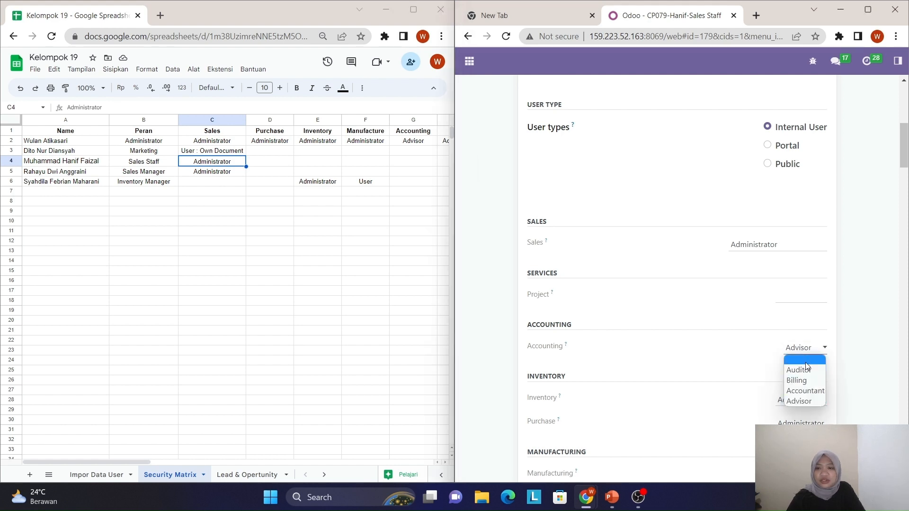
pyautogui.click(802, 383)
# Clear the sales staff user's Inventory and Purchase access rights
pyautogui.scroll(-1, 802, 383)
pyautogui.click(807, 342)
pyautogui.click(810, 362)
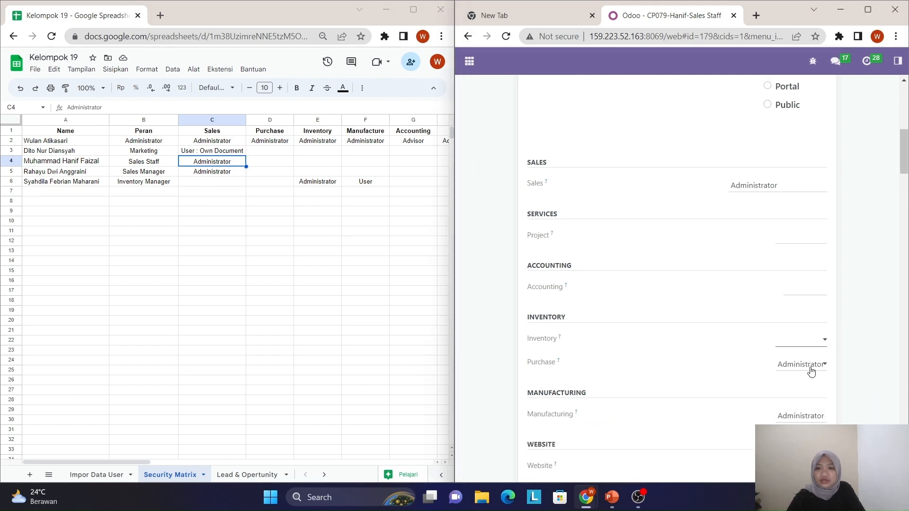
pyautogui.click(811, 365)
pyautogui.click(810, 381)
# Clear the sales staff user's Manufacturing and Website access rights, checking the Website column of the Security Matrix
pyautogui.scroll(-1, 811, 380)
pyautogui.click(808, 361)
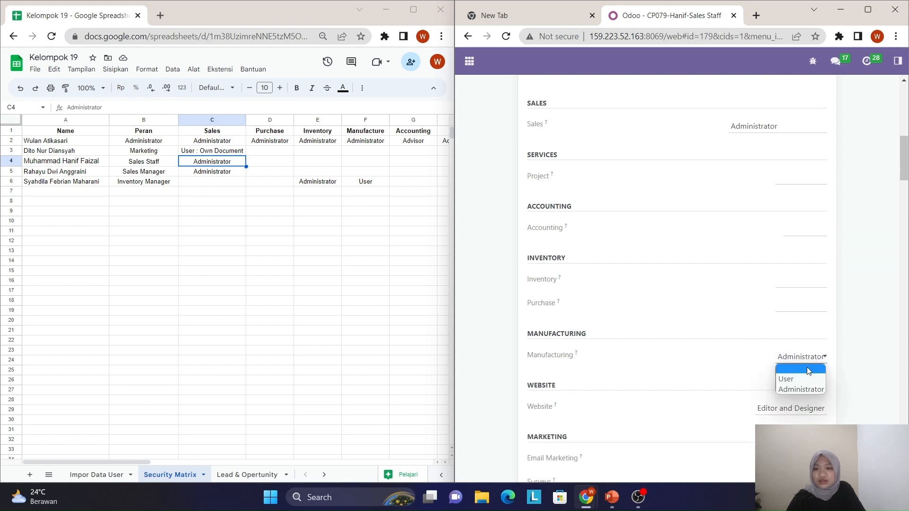
pyautogui.click(808, 374)
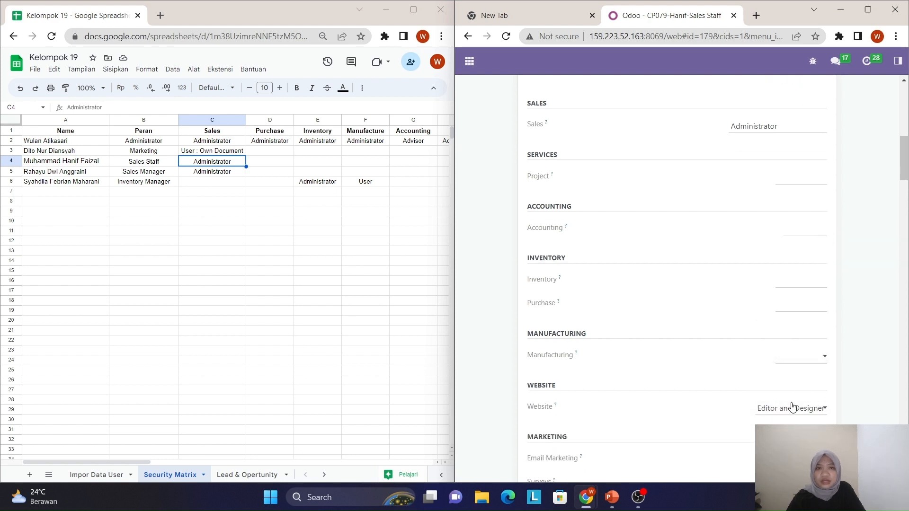
pyautogui.moveTo(143, 461); pyautogui.dragTo(255, 462)
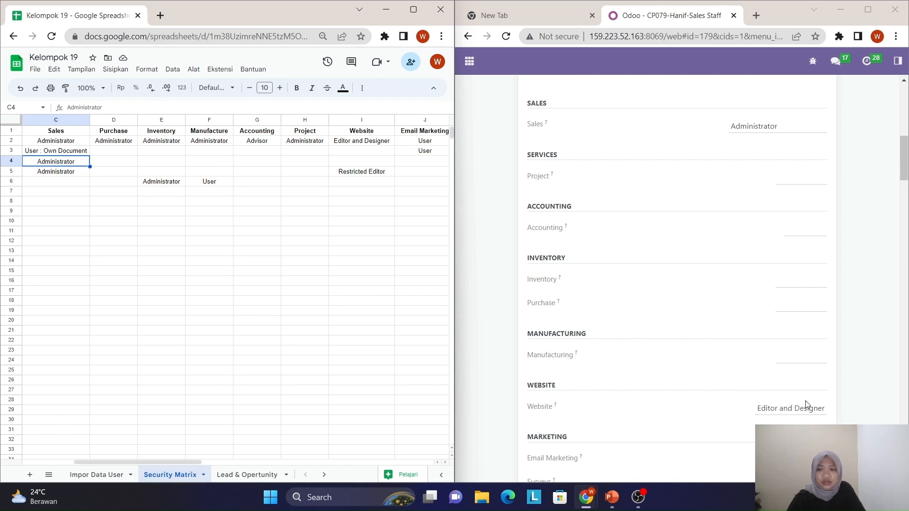
pyautogui.click(800, 413)
pyautogui.click(795, 421)
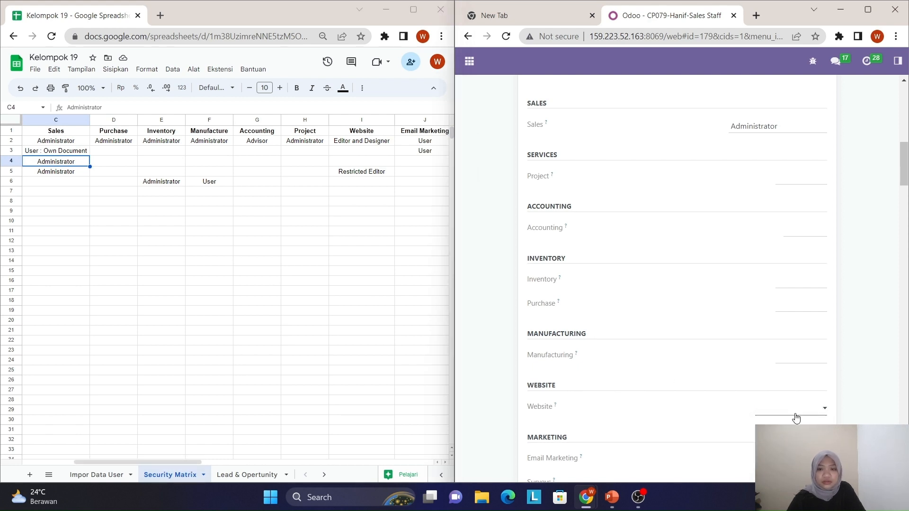
# Clear the sales staff user's Email Marketing, Employees and Surveys access rights, checking the remaining columns of the Security Matrix
pyautogui.scroll(-4, 791, 380)
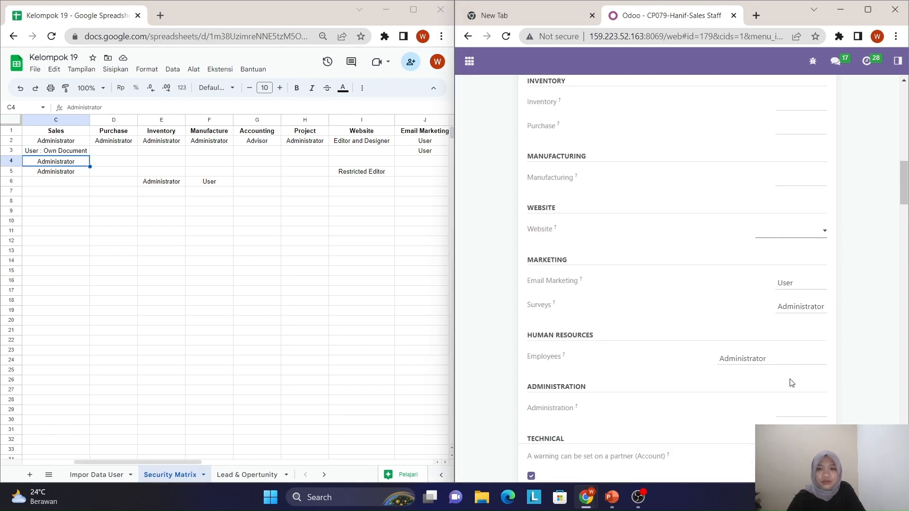
pyautogui.click(813, 285)
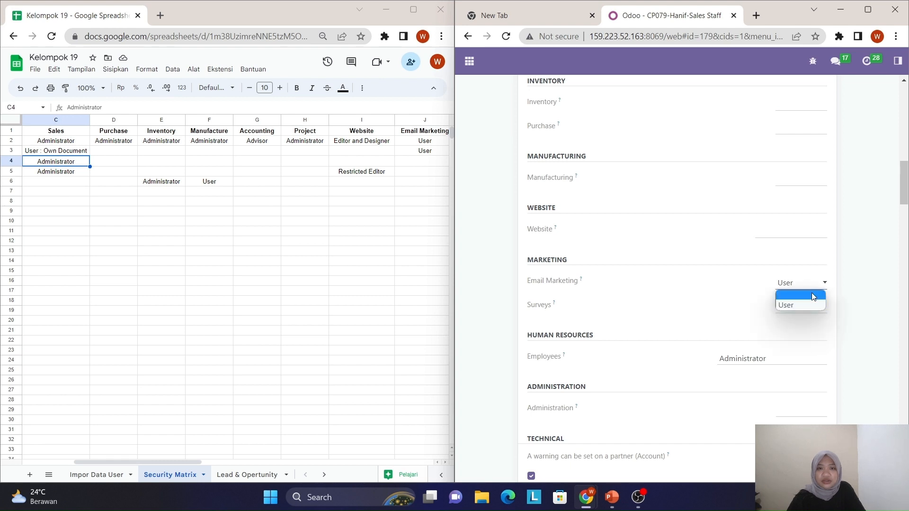
pyautogui.click(812, 293)
pyautogui.moveTo(198, 462); pyautogui.dragTo(246, 462)
pyautogui.click(761, 360)
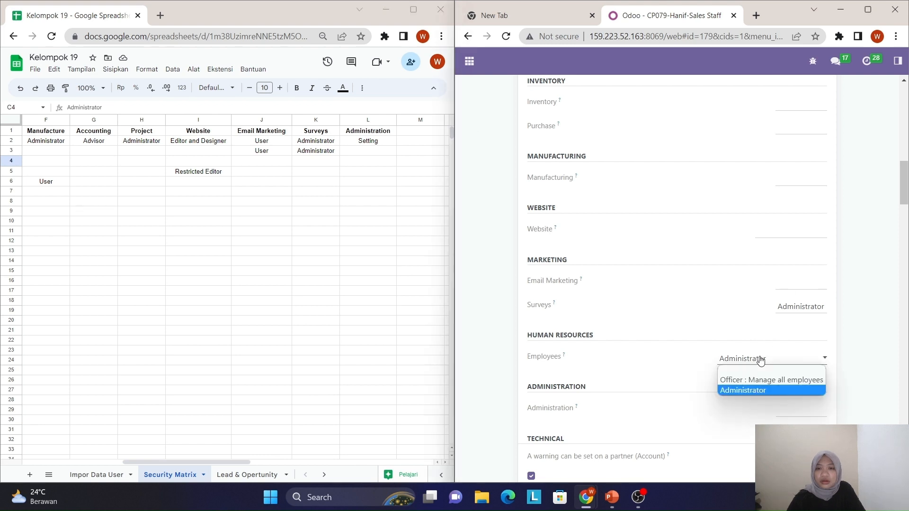
pyautogui.click(760, 371)
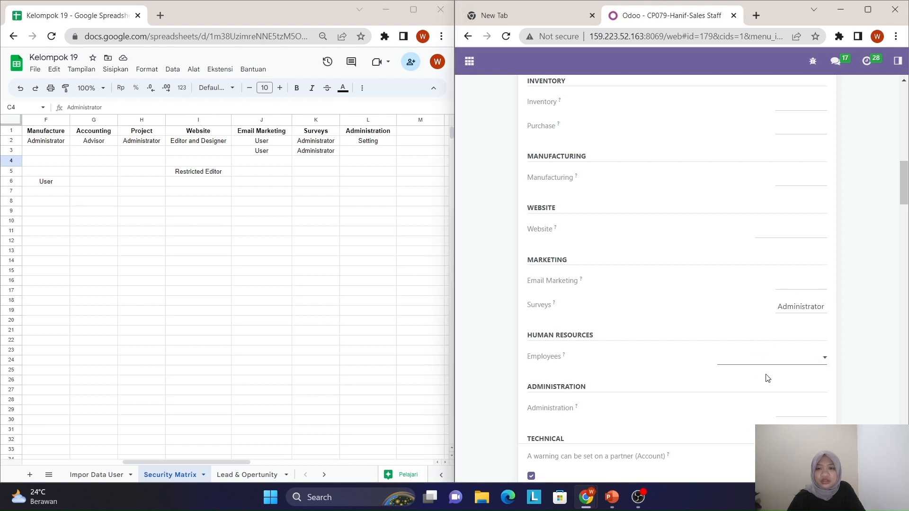
pyautogui.click(821, 311)
pyautogui.click(803, 318)
# Review the sales staff user's access rights, save the record and return to the Users list
pyautogui.scroll(7, 773, 354)
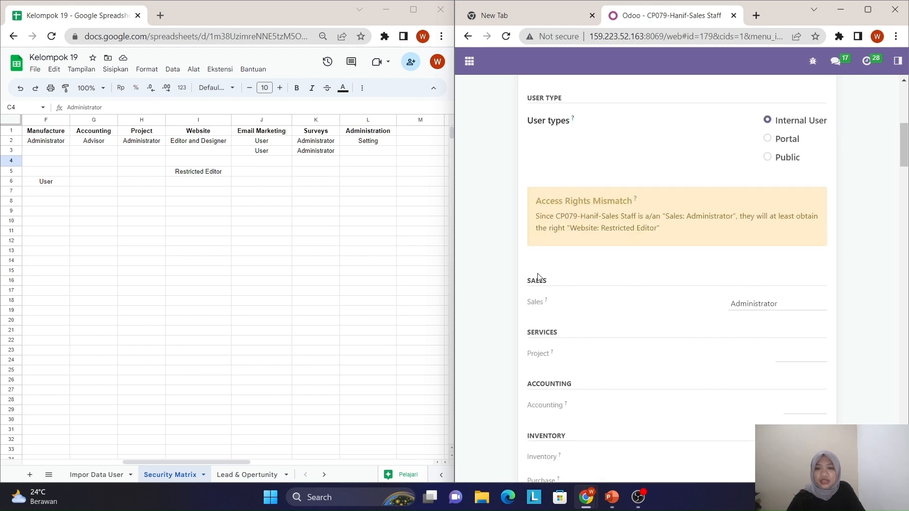
pyautogui.scroll(1, 546, 196)
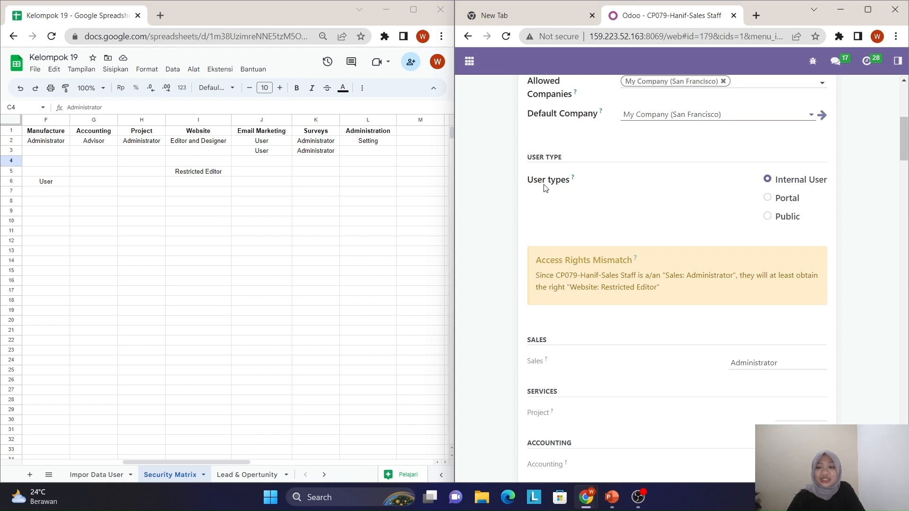
pyautogui.scroll(5, 546, 188)
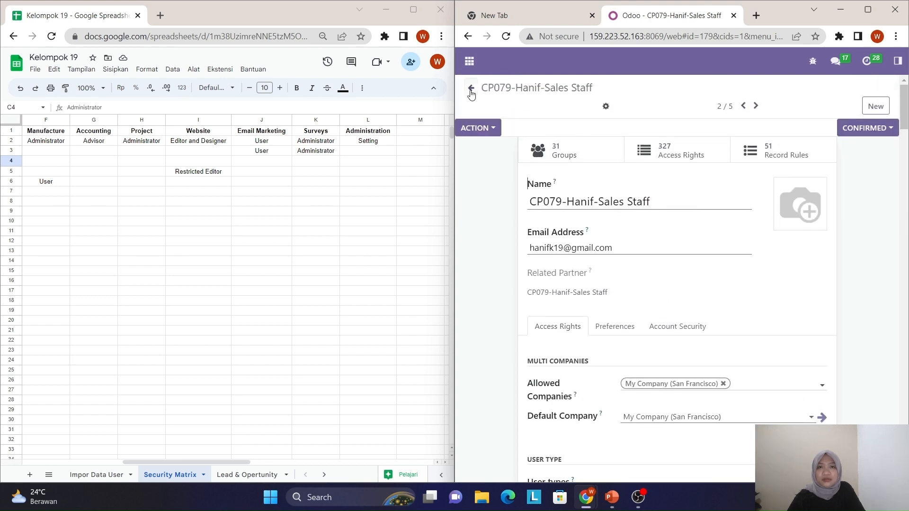
pyautogui.click(471, 88)
# Locate the Sales Manager row in the Security Matrix and open the access rights in that user's record
pyautogui.moveTo(246, 462); pyautogui.dragTo(146, 463)
pyautogui.click(67, 172)
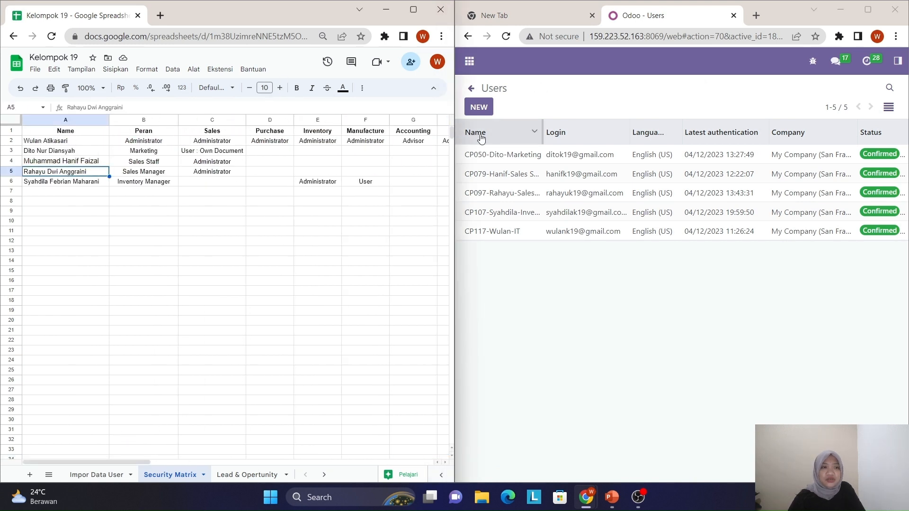
pyautogui.click(501, 196)
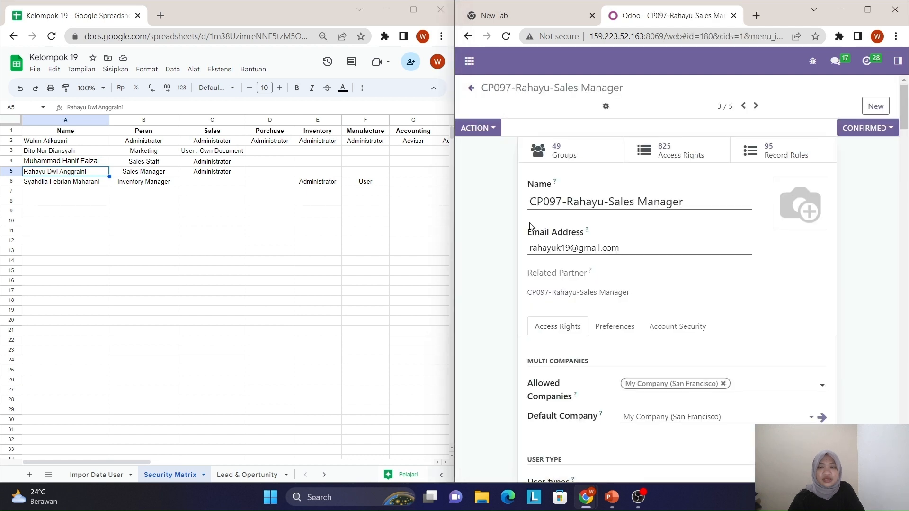
pyautogui.scroll(-10, 569, 185)
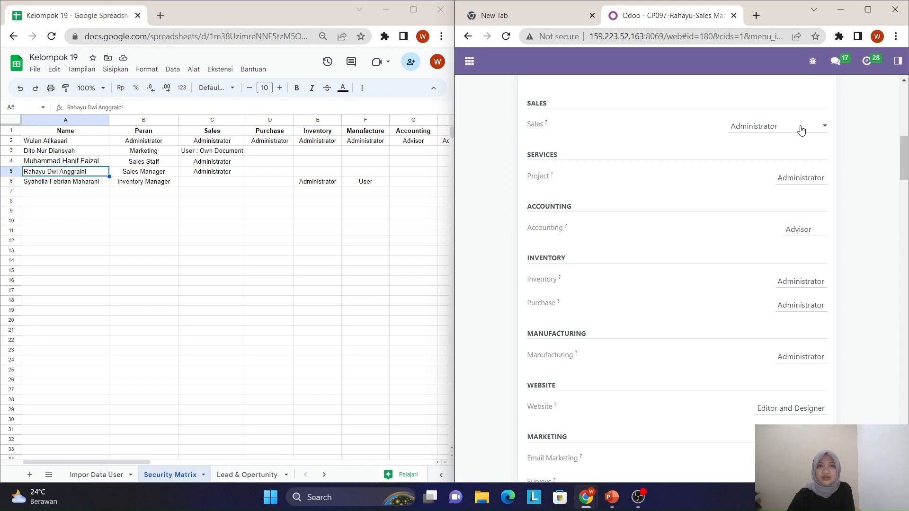
# Clear the sales manager user's Project, Accounting, Inventory and Purchase access rights
pyautogui.click(800, 178)
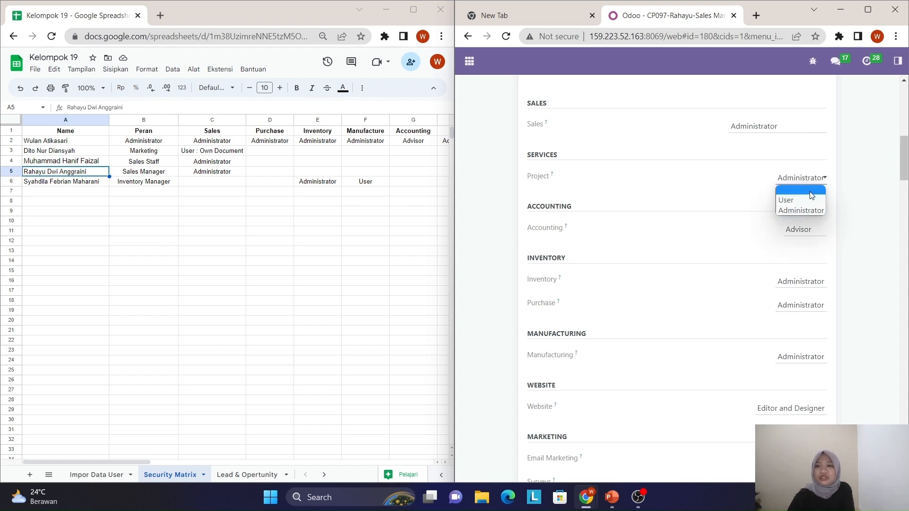
pyautogui.click(812, 195)
pyautogui.click(812, 232)
pyautogui.click(805, 245)
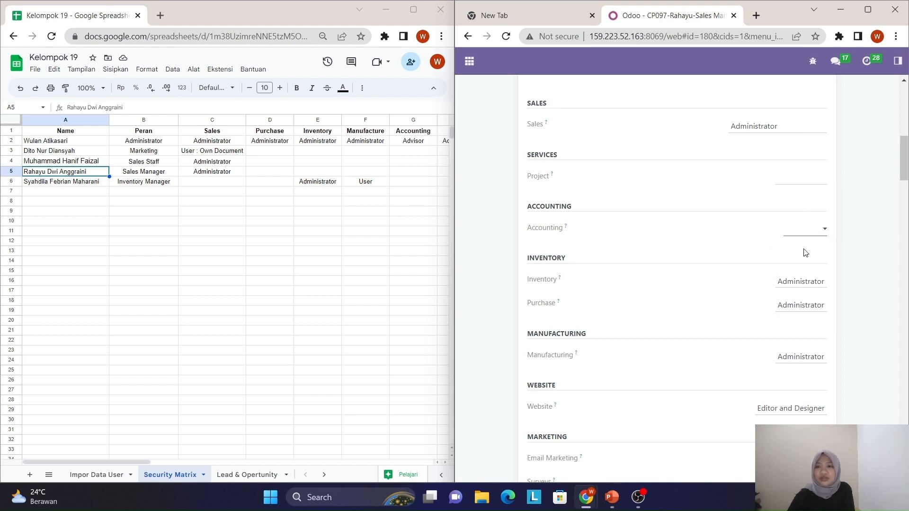
pyautogui.click(797, 283)
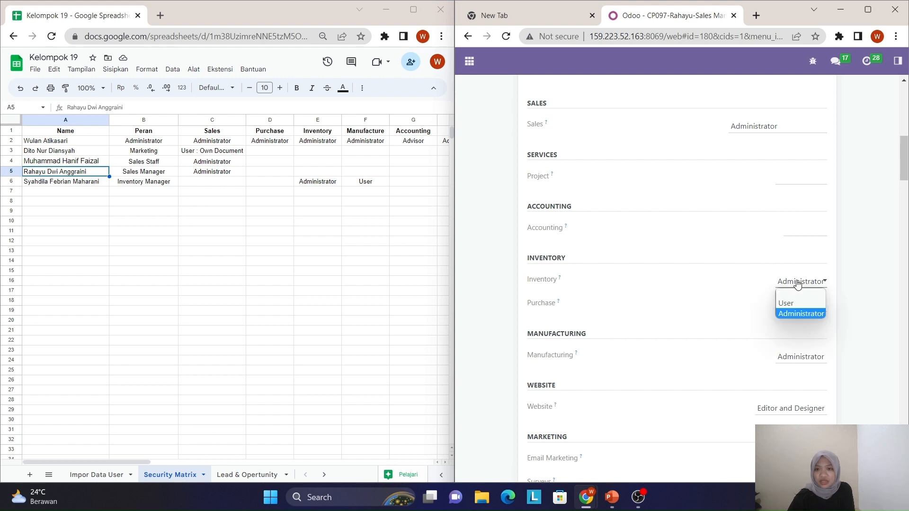
pyautogui.click(784, 297)
pyautogui.click(805, 307)
pyautogui.click(780, 322)
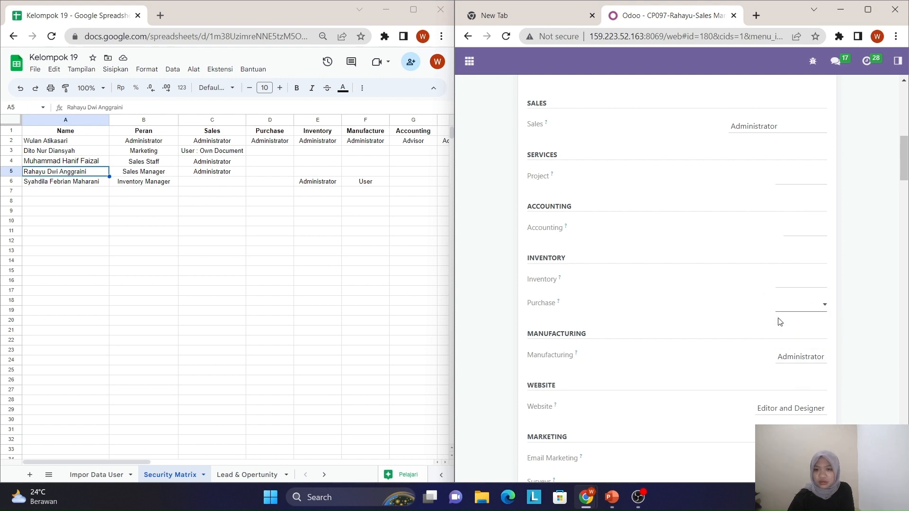
# Clear the sales manager user's Manufacturing access right and set Website to Restricted Editor
pyautogui.click(801, 359)
pyautogui.click(797, 373)
pyautogui.click(789, 413)
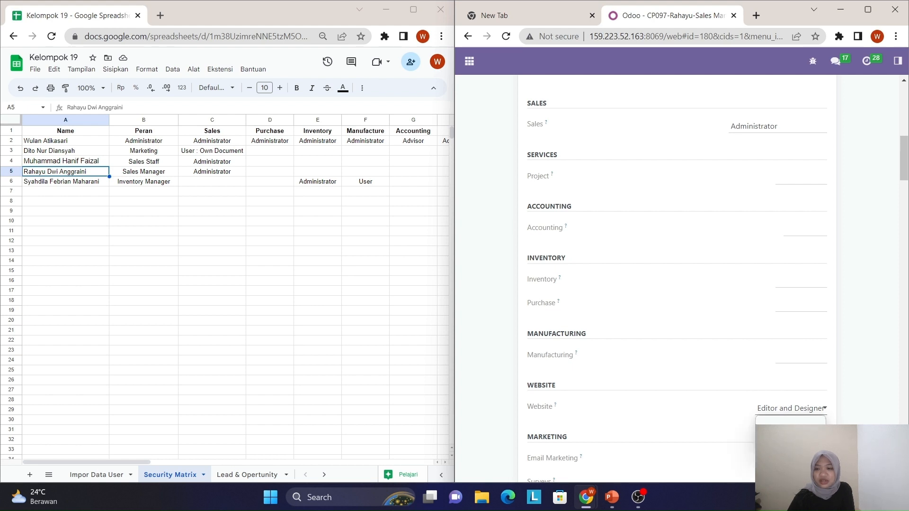
pyautogui.click(790, 436)
# Clear the sales manager user's Email Marketing, Surveys and Employees access rights
pyautogui.scroll(-2, 792, 431)
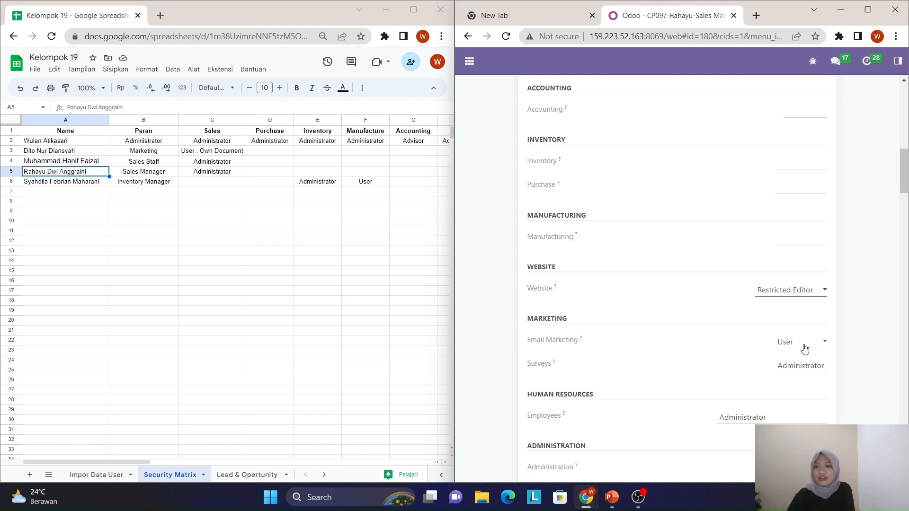
pyautogui.click(805, 347)
pyautogui.click(803, 354)
pyautogui.click(803, 366)
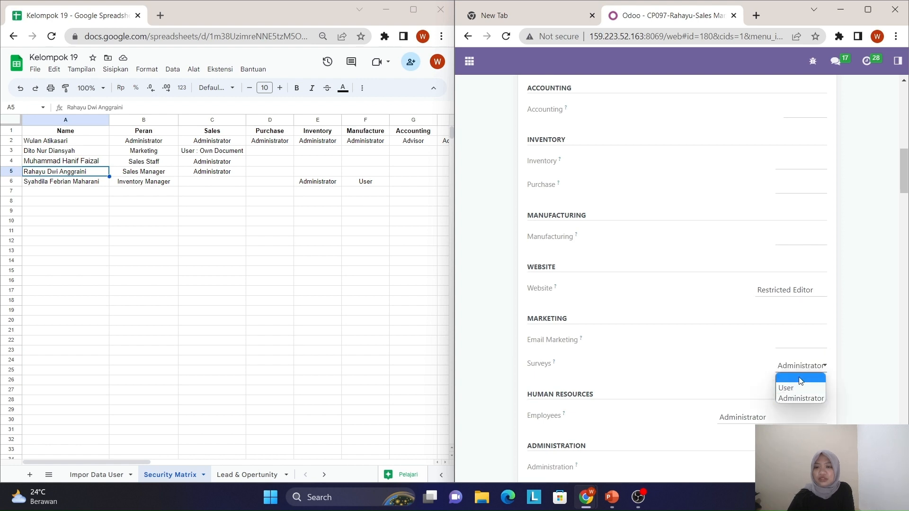
pyautogui.click(800, 378)
pyautogui.scroll(-3, 799, 379)
pyautogui.click(812, 246)
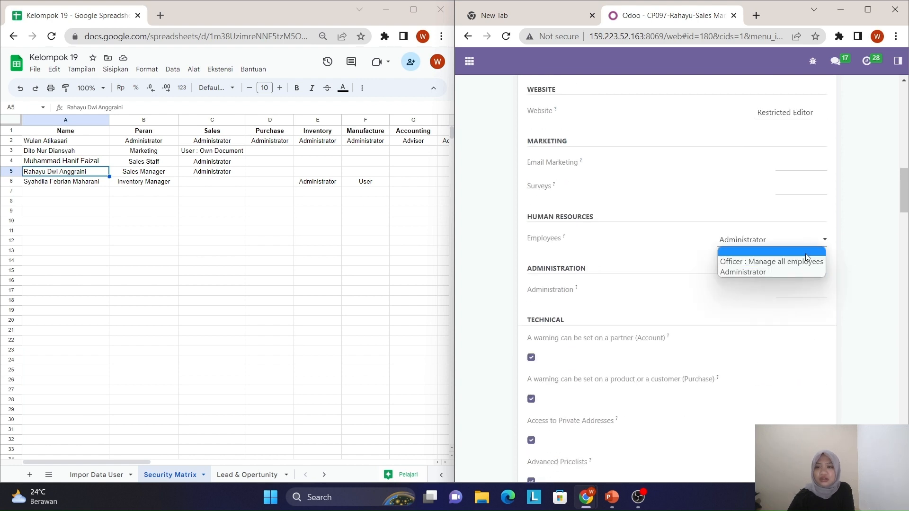
pyautogui.click(805, 251)
# Save the sales manager user's record and return to the Users list
pyautogui.scroll(13, 750, 294)
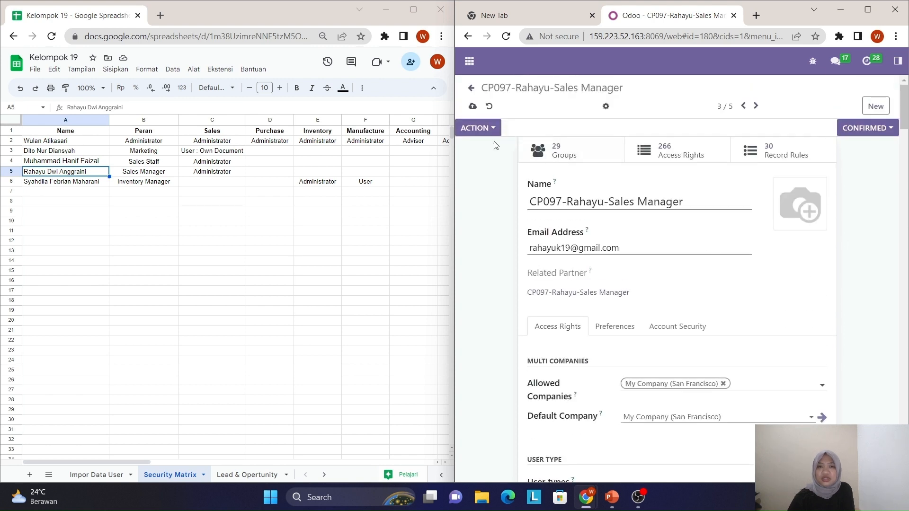
pyautogui.click(473, 106)
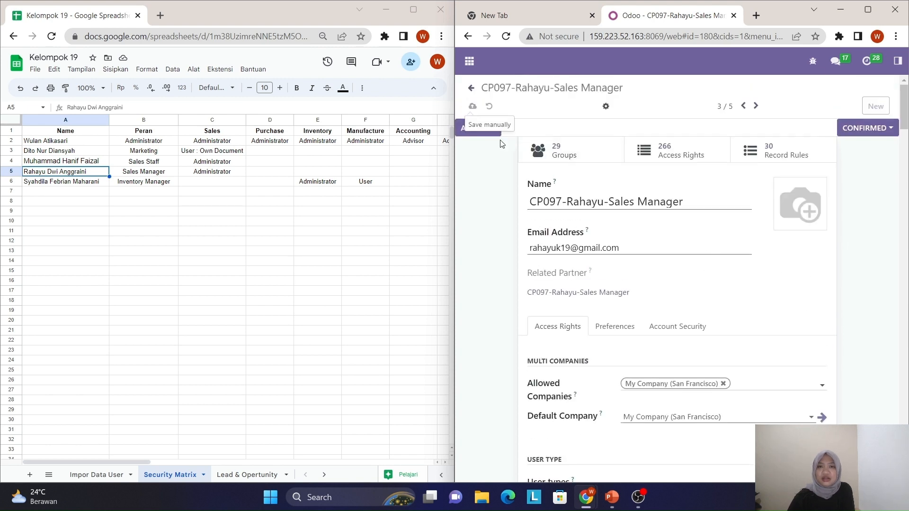
pyautogui.click(471, 89)
# Locate the Inventory Manager row in the Security Matrix and open the access rights in that user's record
pyautogui.click(52, 185)
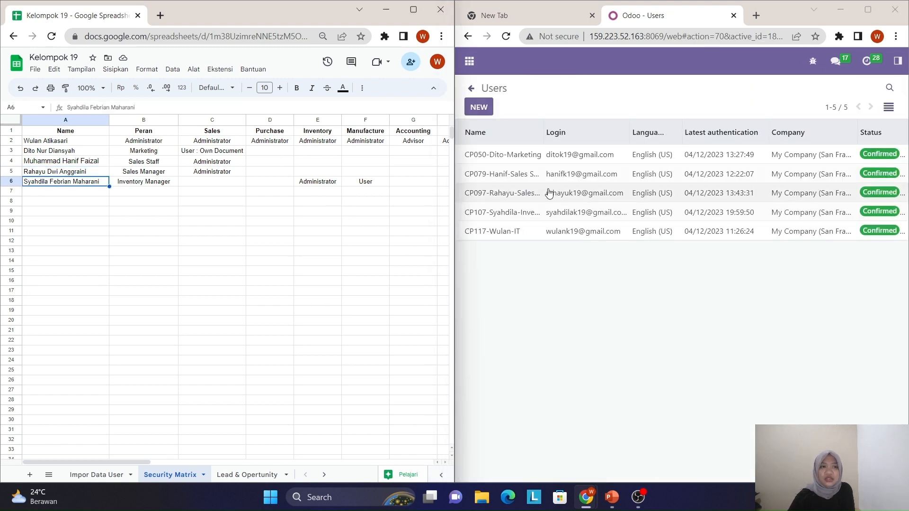
pyautogui.click(522, 216)
pyautogui.click(537, 217)
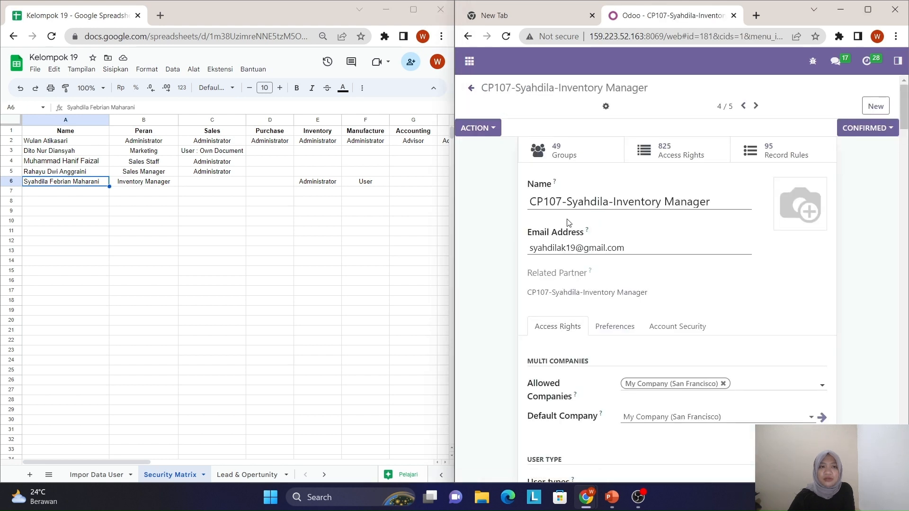
pyautogui.scroll(-6, 578, 210)
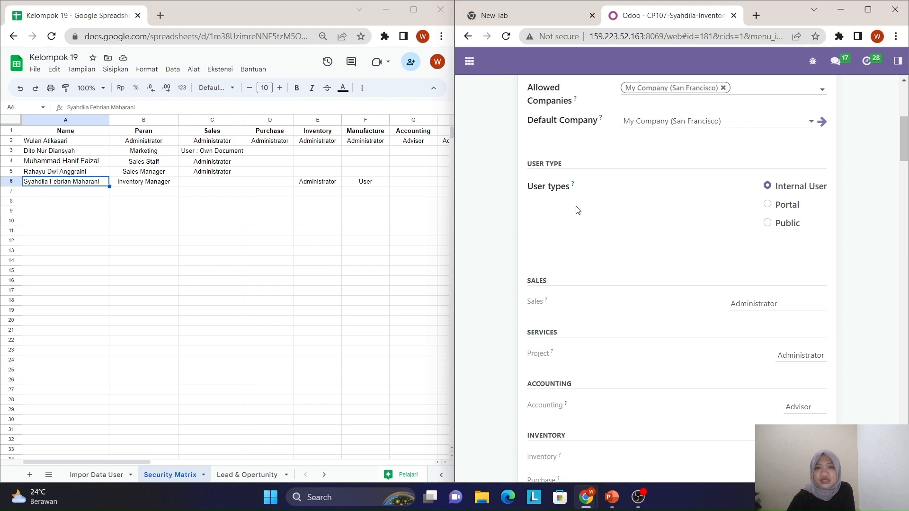
# Clear the inventory manager user's Sales, Project and Accounting access rights, checking the Sales column of the Security Matrix
pyautogui.click(197, 184)
pyautogui.click(786, 304)
pyautogui.click(761, 318)
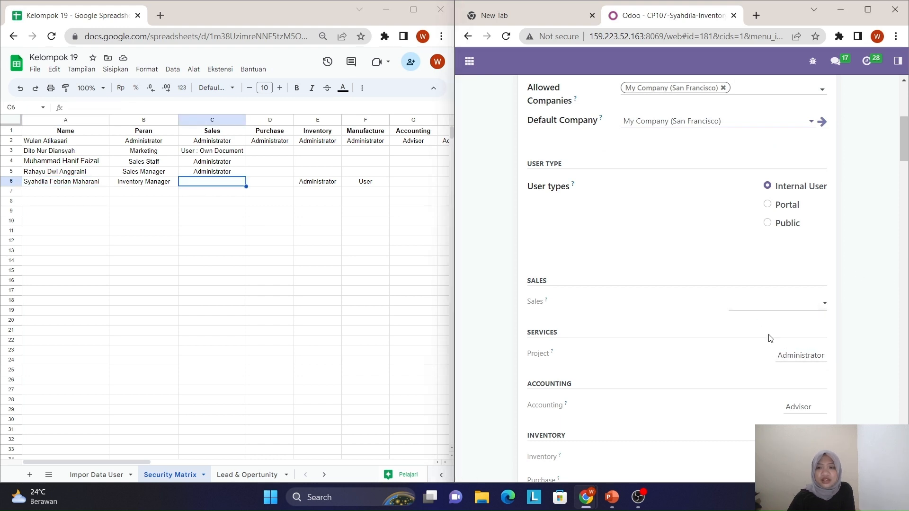
pyautogui.scroll(-1, 786, 322)
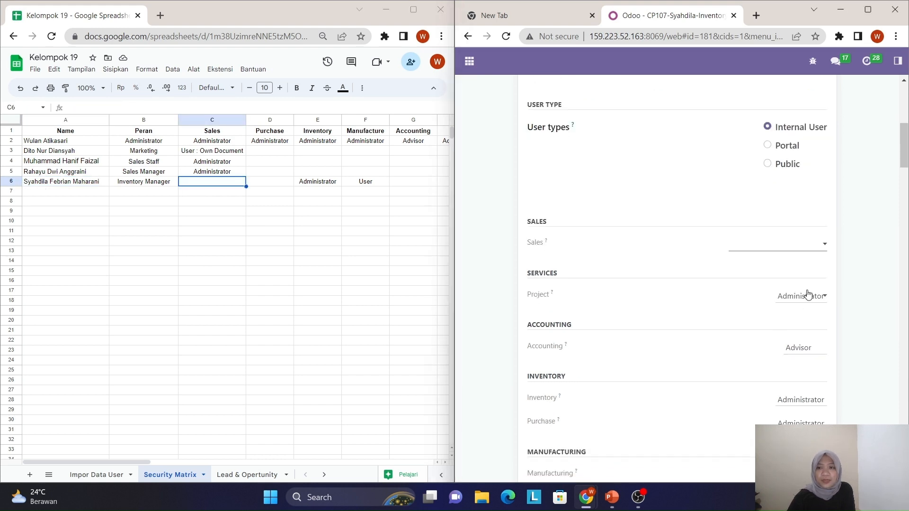
pyautogui.click(805, 297)
pyautogui.click(800, 308)
pyautogui.click(805, 350)
pyautogui.click(803, 360)
# Clear the inventory manager user's Purchase access right and set Manufacturing to User
pyautogui.scroll(-2, 795, 369)
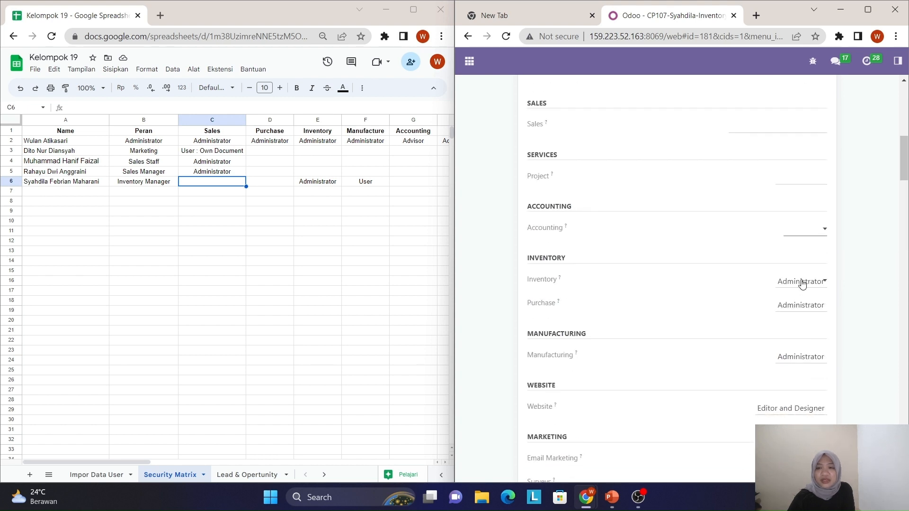
pyautogui.click(814, 307)
pyautogui.click(808, 321)
pyautogui.scroll(-1, 798, 303)
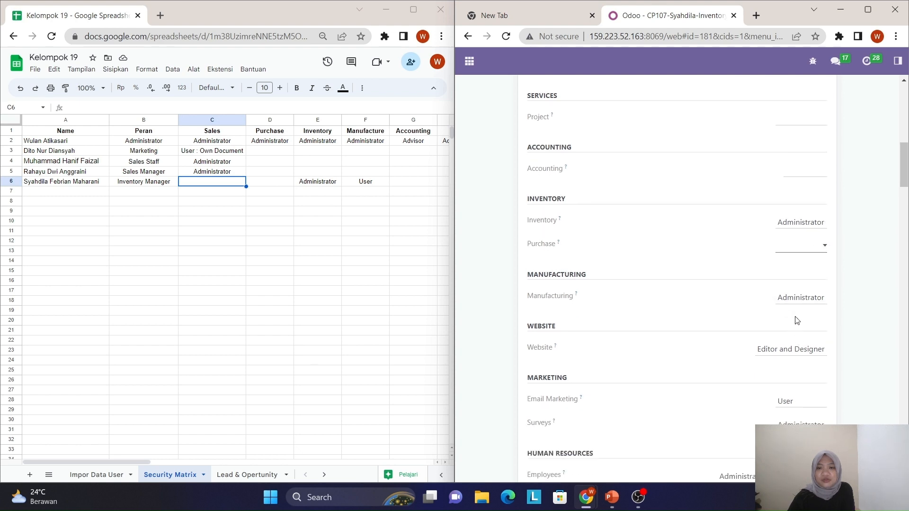
pyautogui.click(798, 300)
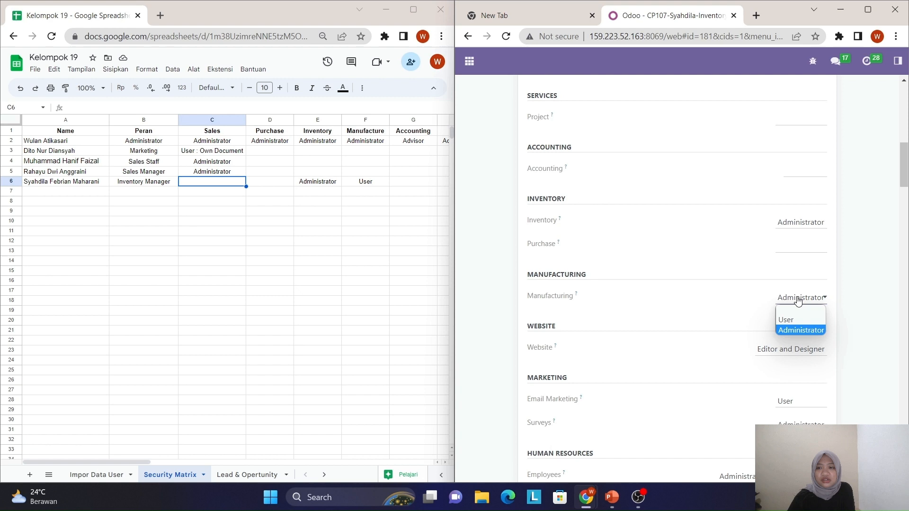
pyautogui.click(794, 325)
# Clear the inventory manager user's Website, Email Marketing, Surveys and Employees access rights
pyautogui.scroll(-2, 794, 322)
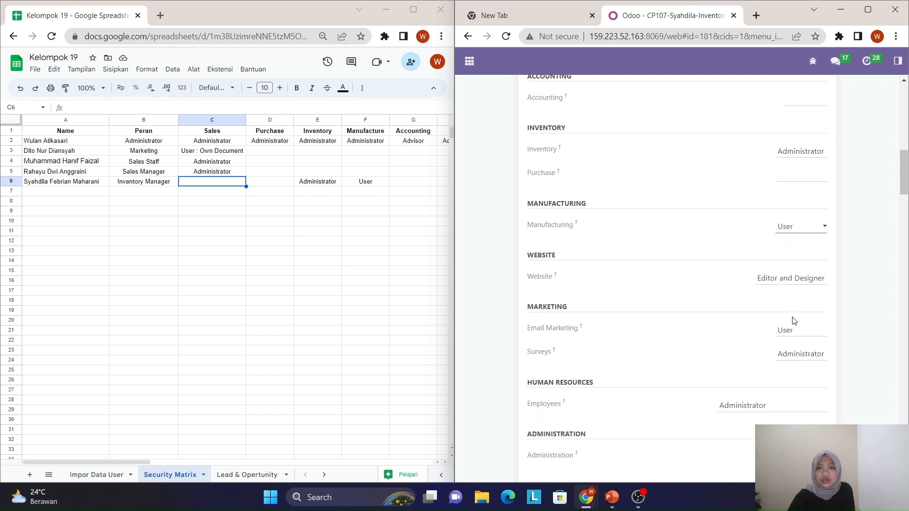
pyautogui.click(805, 231)
pyautogui.click(803, 246)
pyautogui.click(800, 285)
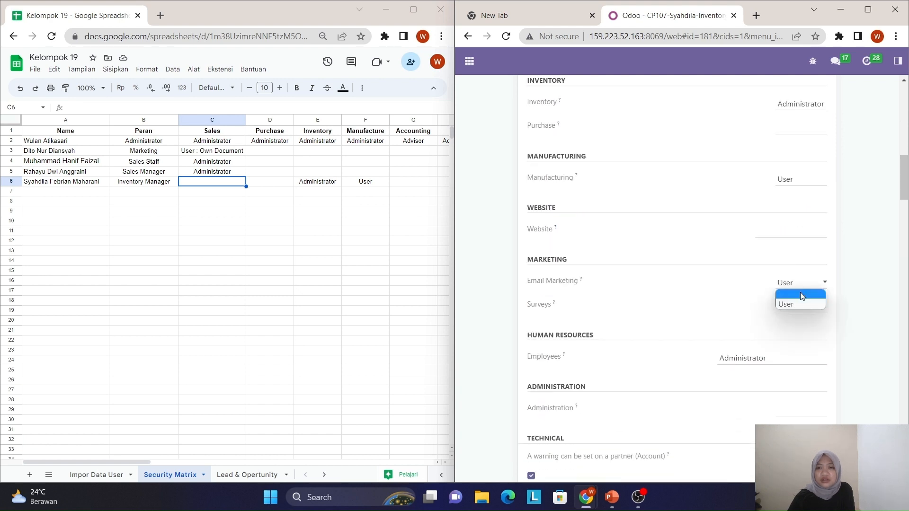
pyautogui.click(804, 295)
pyautogui.click(795, 315)
pyautogui.click(795, 318)
pyautogui.click(774, 358)
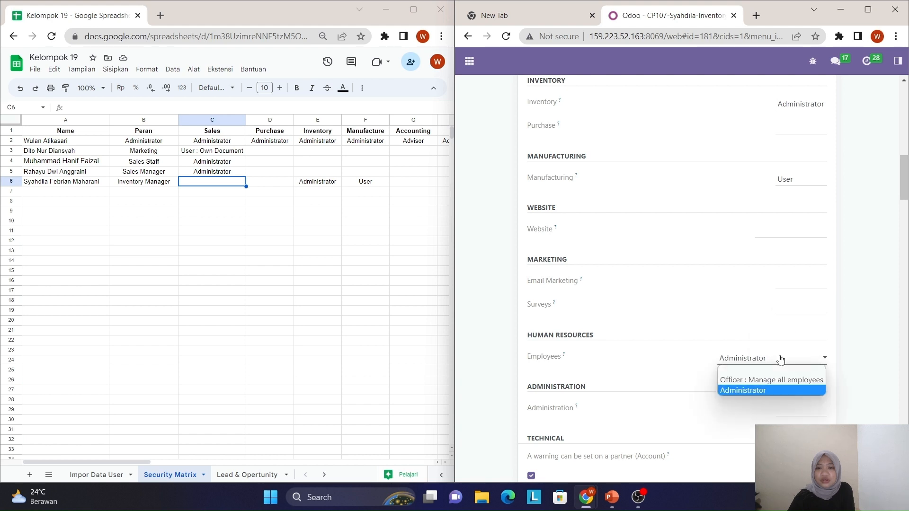
pyautogui.click(772, 368)
# Compare the inventory manager user's access rights with the Inventory, Manufacture and remaining columns of the Security Matrix
pyautogui.scroll(1, 764, 374)
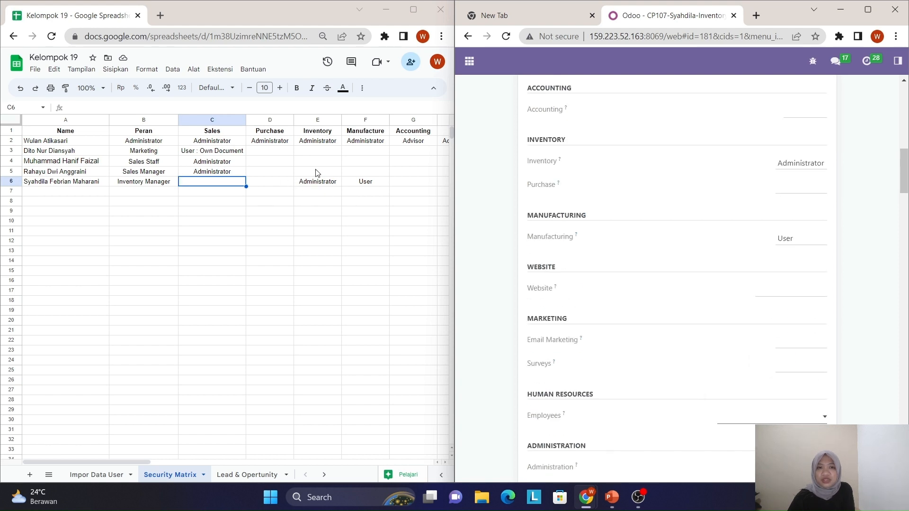
pyautogui.click(315, 184)
pyautogui.click(368, 185)
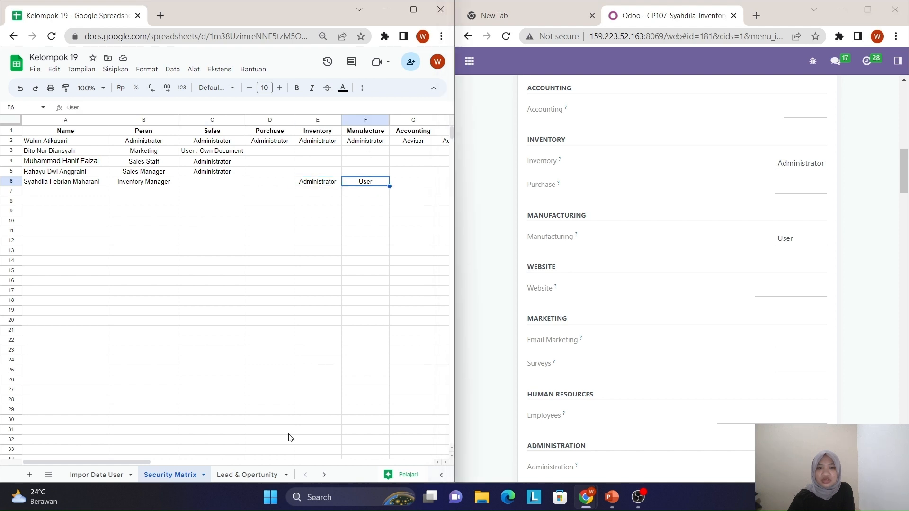
pyautogui.moveTo(72, 462); pyautogui.dragTo(186, 464)
pyautogui.moveTo(250, 475); pyautogui.dragTo(128, 445)
# Save the inventory manager user's record and return to the Users list
pyautogui.scroll(8, 685, 223)
pyautogui.click(476, 105)
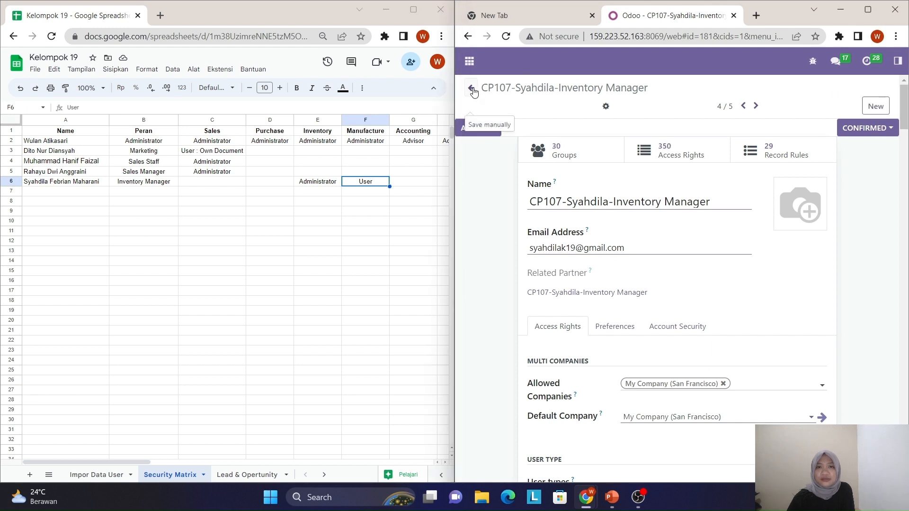
pyautogui.click(474, 91)
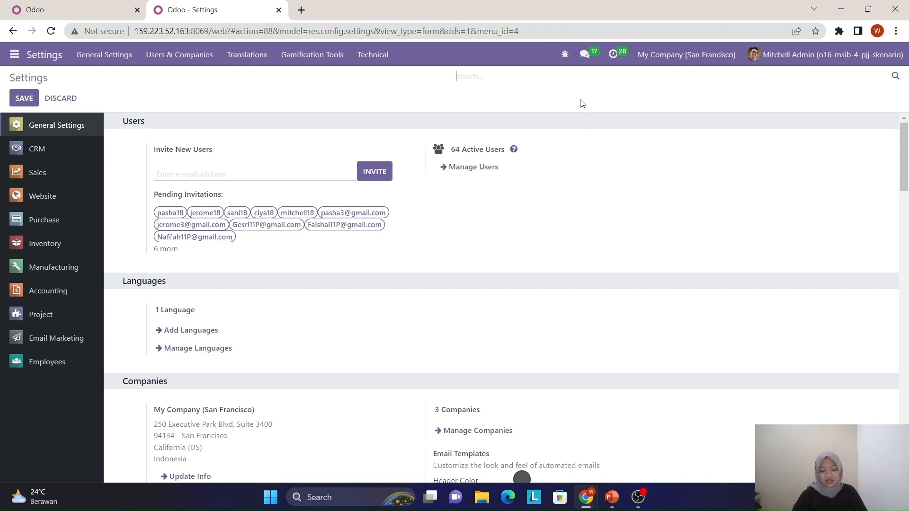
# Search the settings for "lea" and "pri" to check the Leads option under CRM and the Pricelists option under Sales
pyautogui.write('lea')
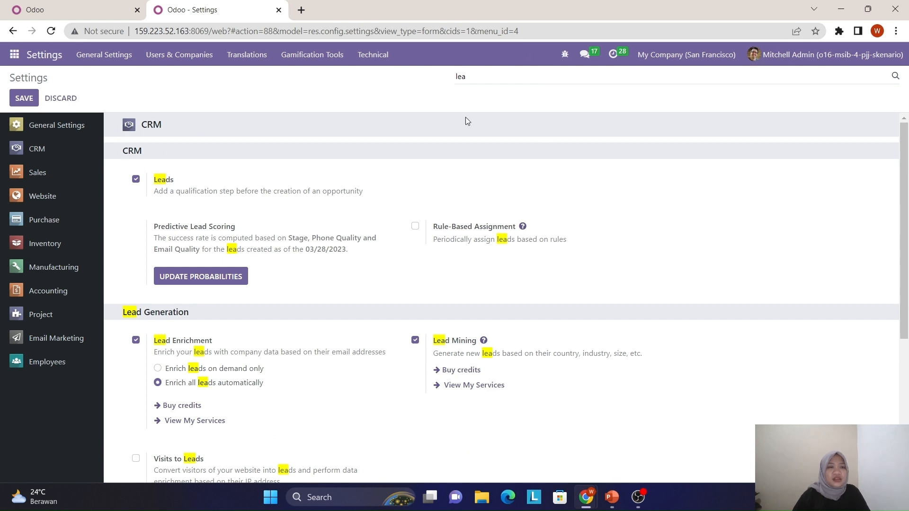
pyautogui.doubleClick(144, 124)
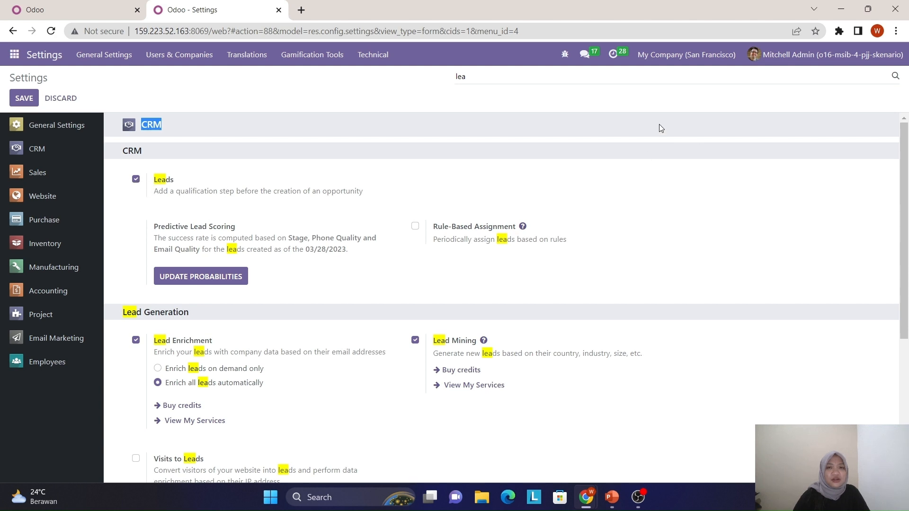
pyautogui.doubleClick(474, 79)
pyautogui.press('BackSpace')
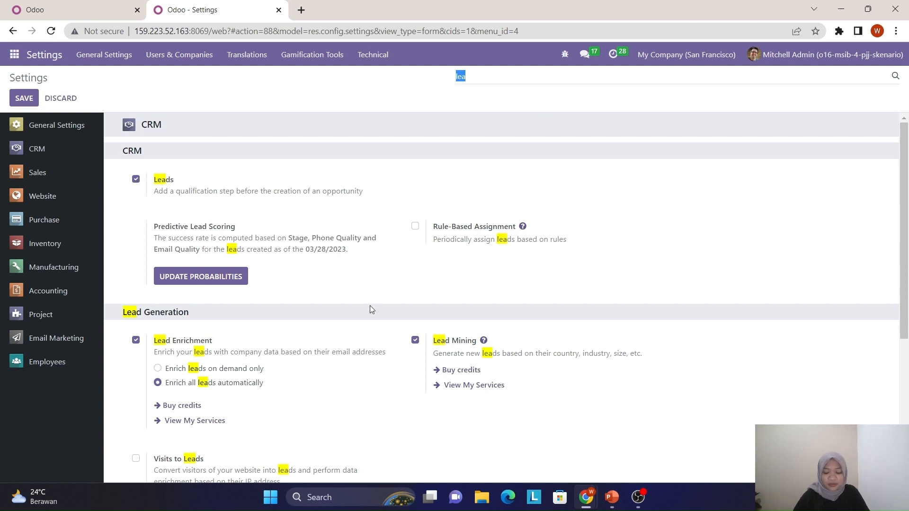
pyautogui.write('pri')
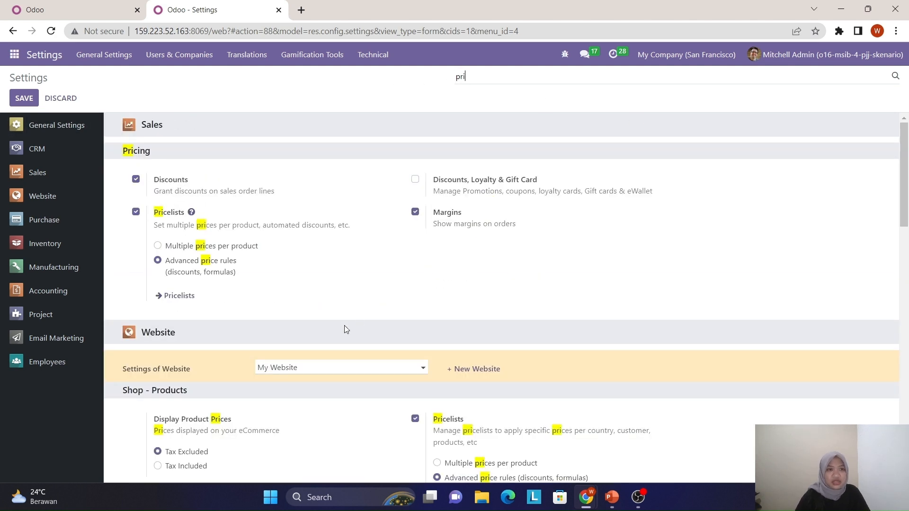
pyautogui.moveTo(141, 124); pyautogui.dragTo(231, 128)
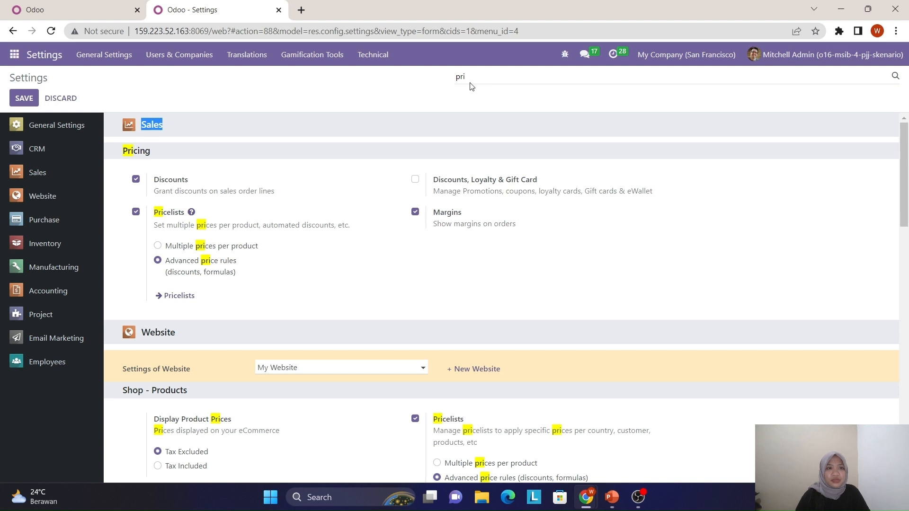
# Search the settings for "marg" and check the Margins option in the Pricing section of Sales
pyautogui.moveTo(467, 77); pyautogui.dragTo(407, 83)
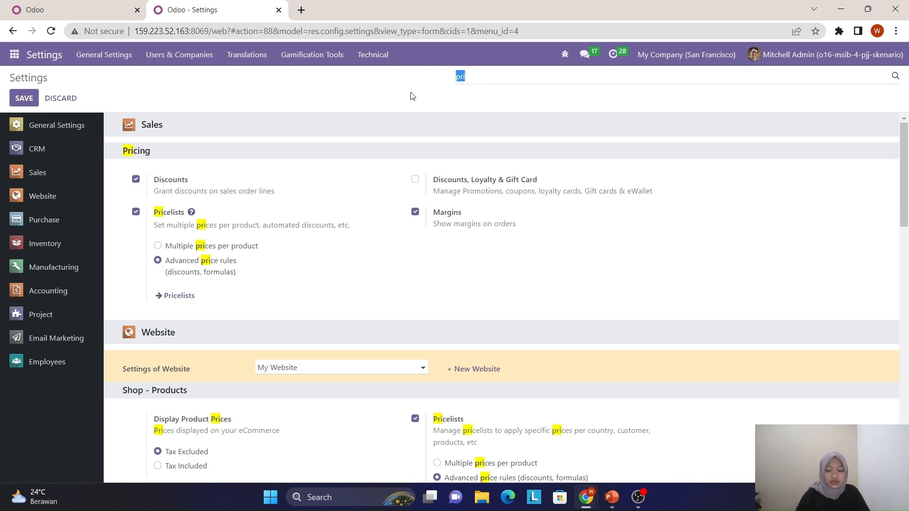
pyautogui.press('BackSpace')
pyautogui.write('m')
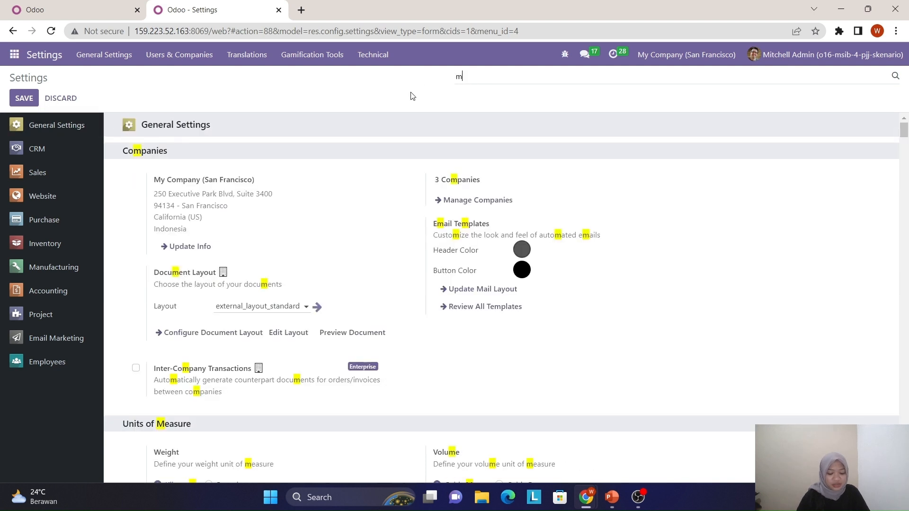
pyautogui.write('arg')
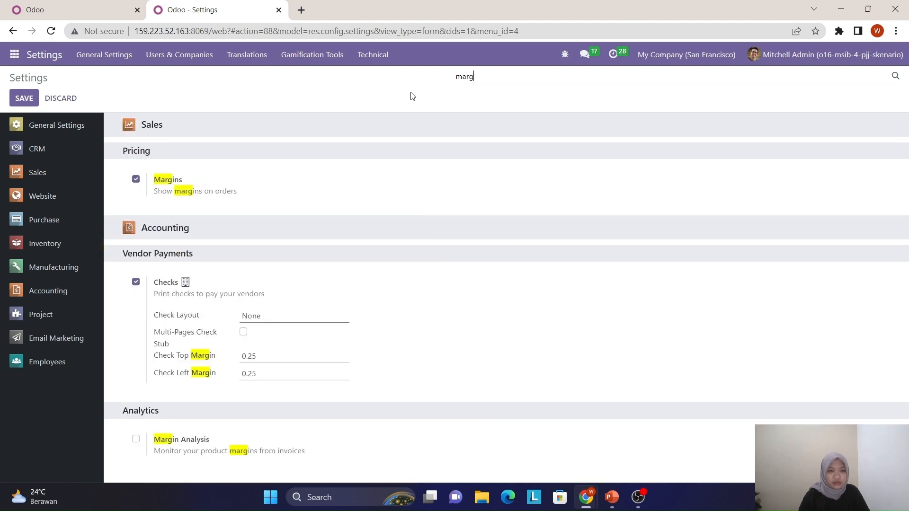
pyautogui.doubleClick(144, 125)
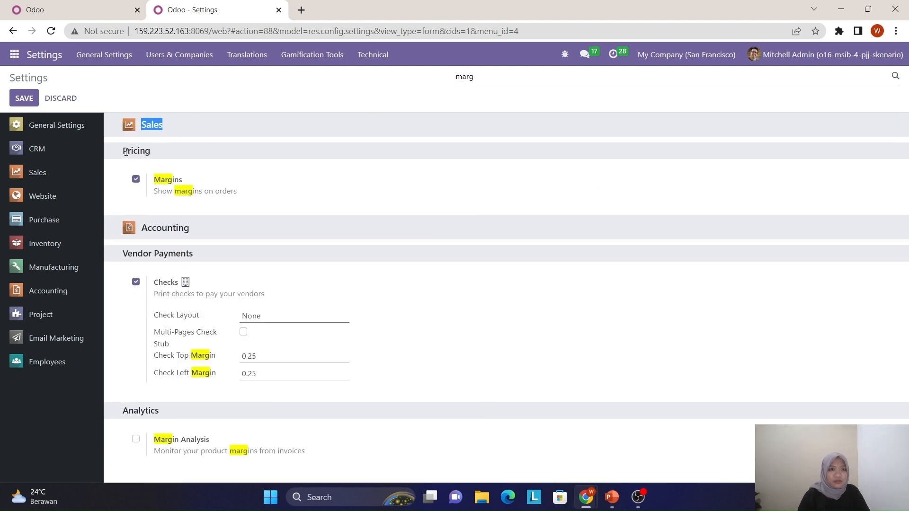
pyautogui.moveTo(126, 151); pyautogui.dragTo(158, 160)
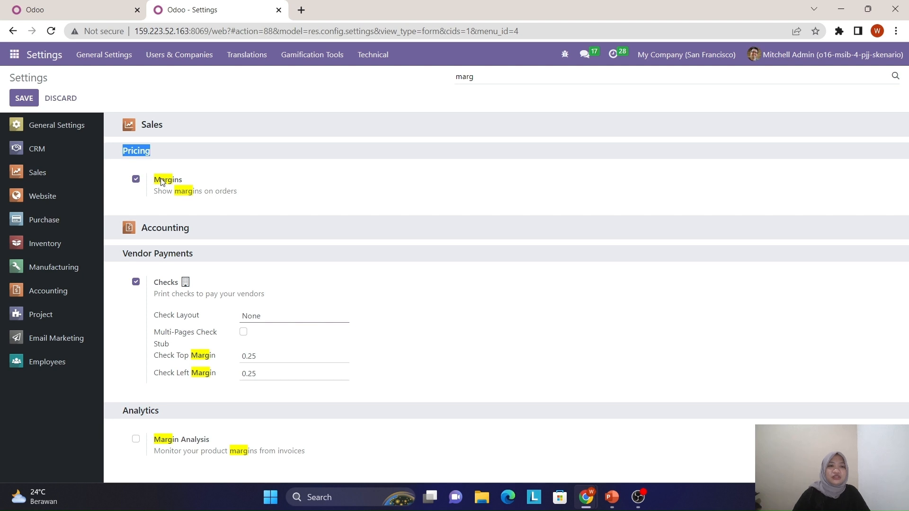
# Search the settings for "deliv", check the Delivery Methods option in the Shipping section of Sales, and save the settings
pyautogui.moveTo(490, 76); pyautogui.dragTo(308, 76)
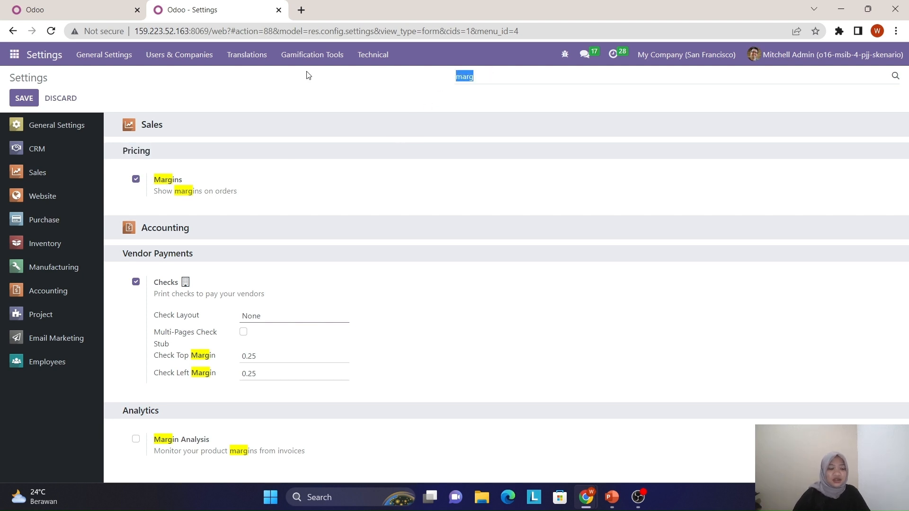
pyautogui.write('de')
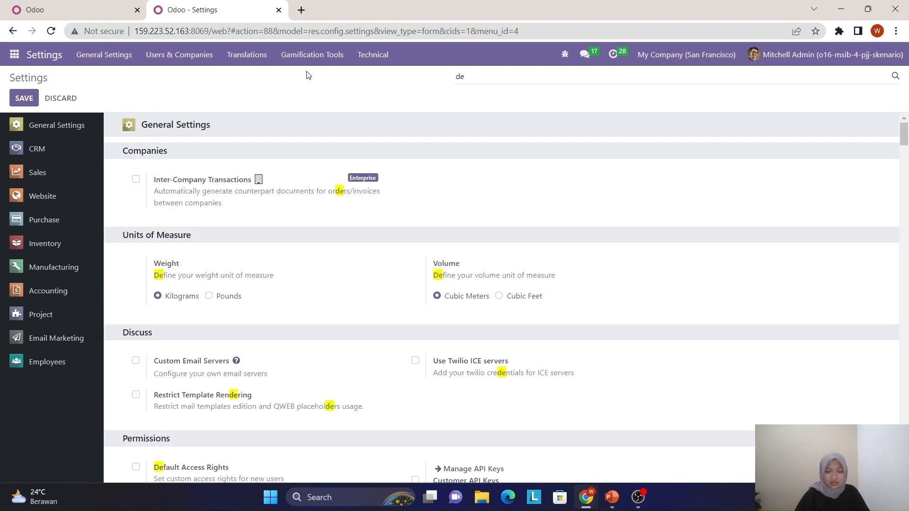
pyautogui.write('liv')
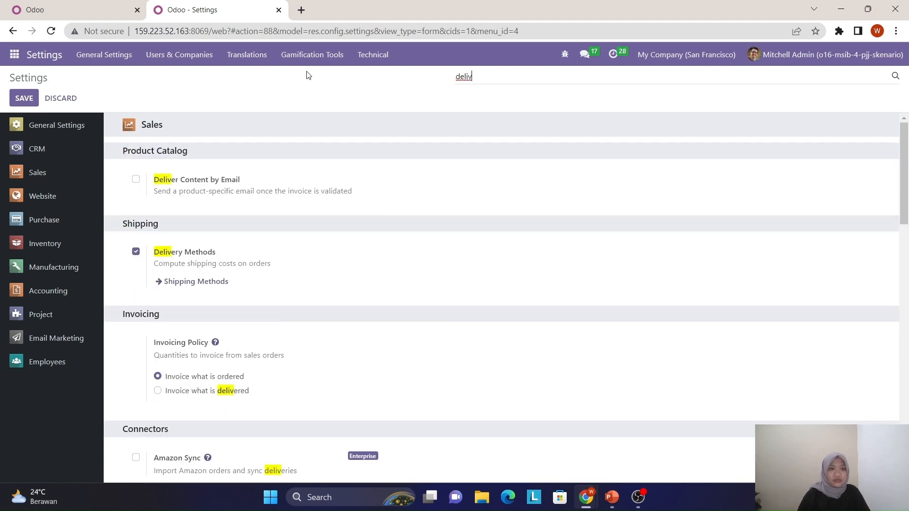
pyautogui.doubleClick(143, 128)
pyautogui.doubleClick(127, 225)
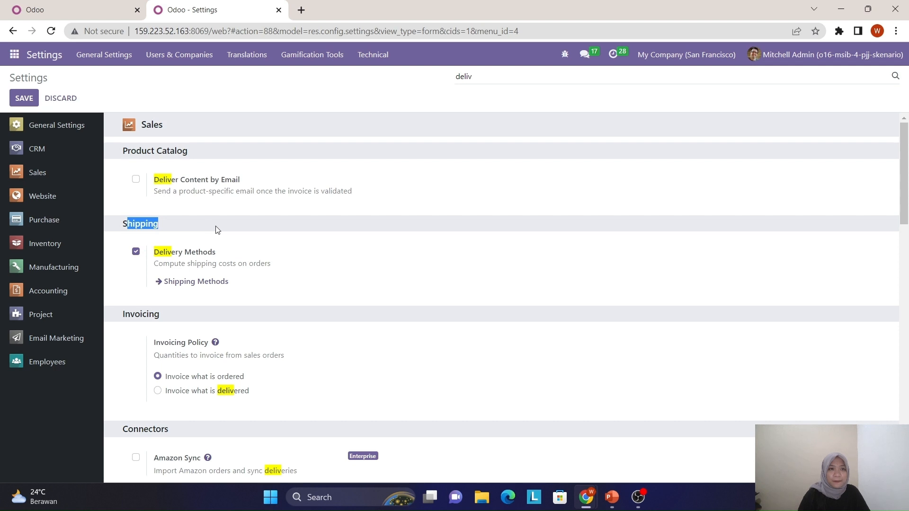
pyautogui.click(219, 229)
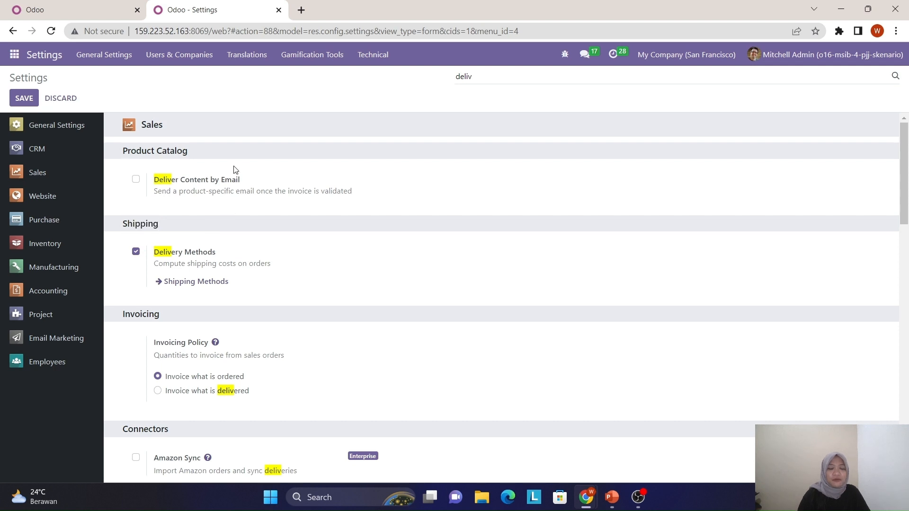
pyautogui.click(24, 100)
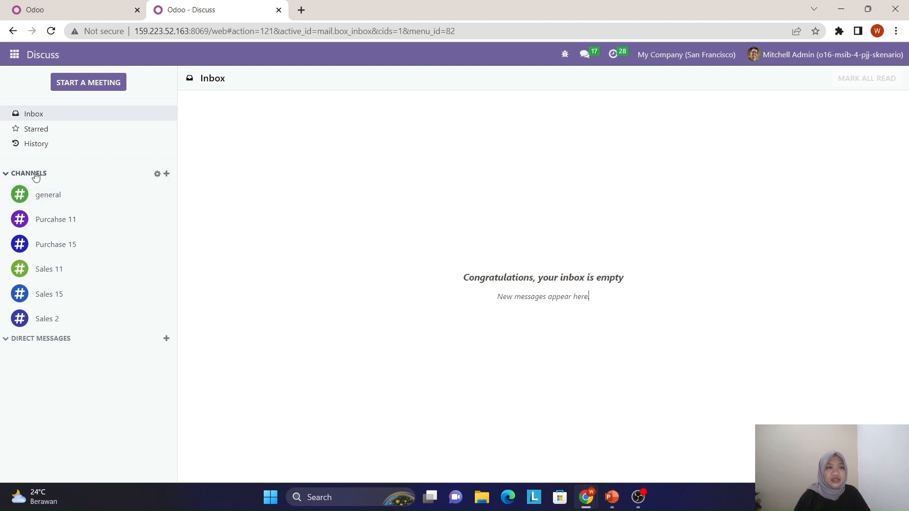
# Create a new Discuss channel named "Sales 19"
pyautogui.click(167, 175)
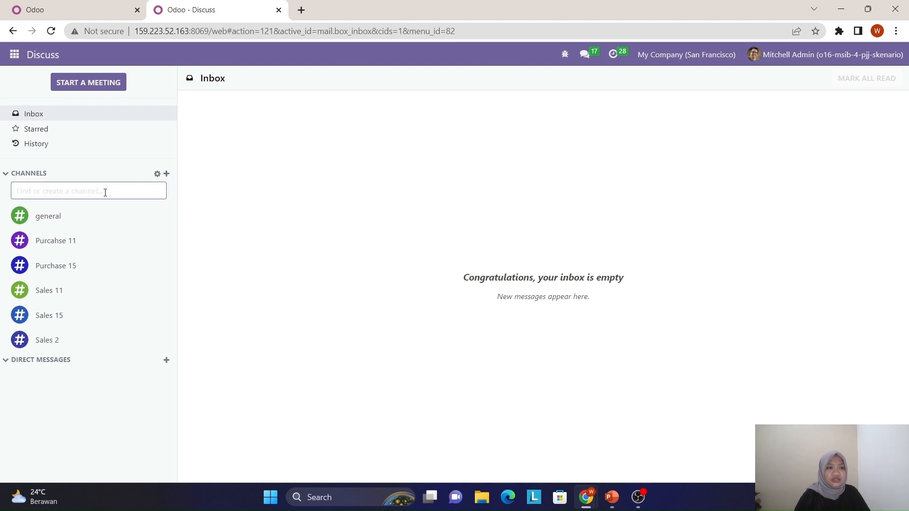
pyautogui.press('capslock')
pyautogui.write('S')
pyautogui.press('capslock')
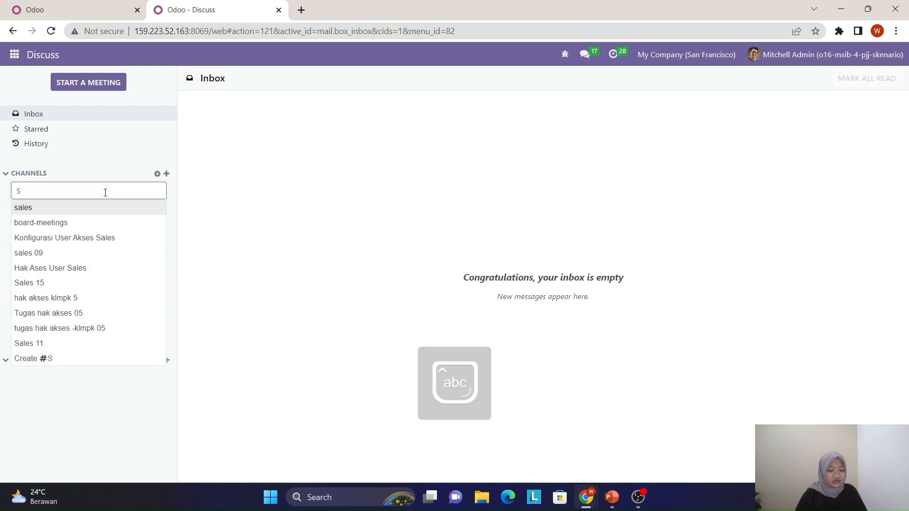
pyautogui.write('ales')
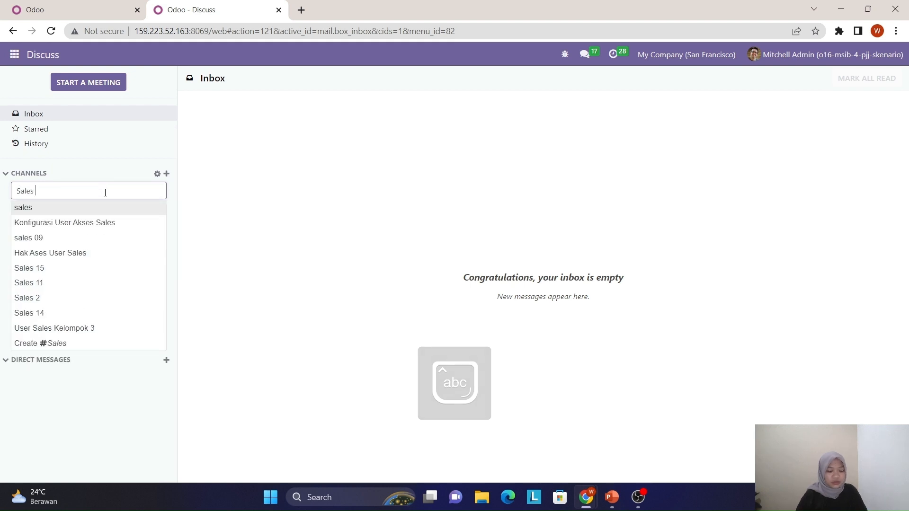
pyautogui.write(' 19')
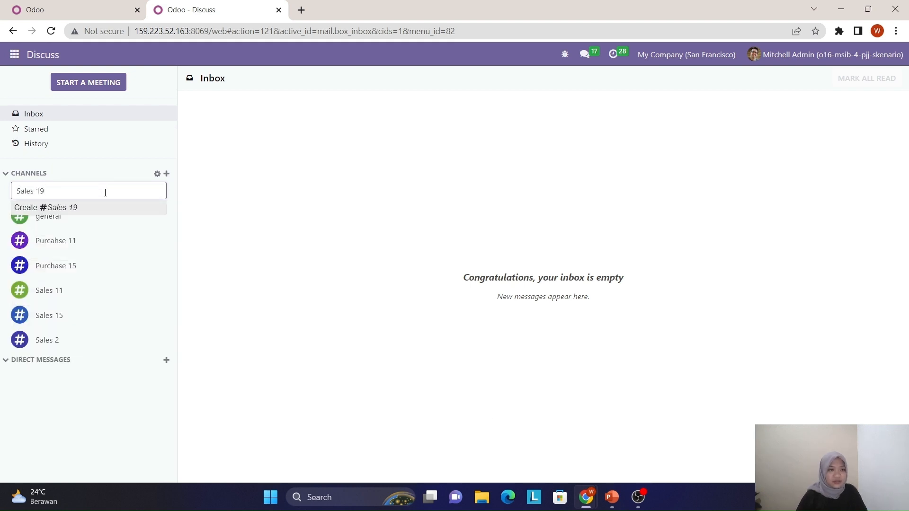
pyautogui.press('Return')
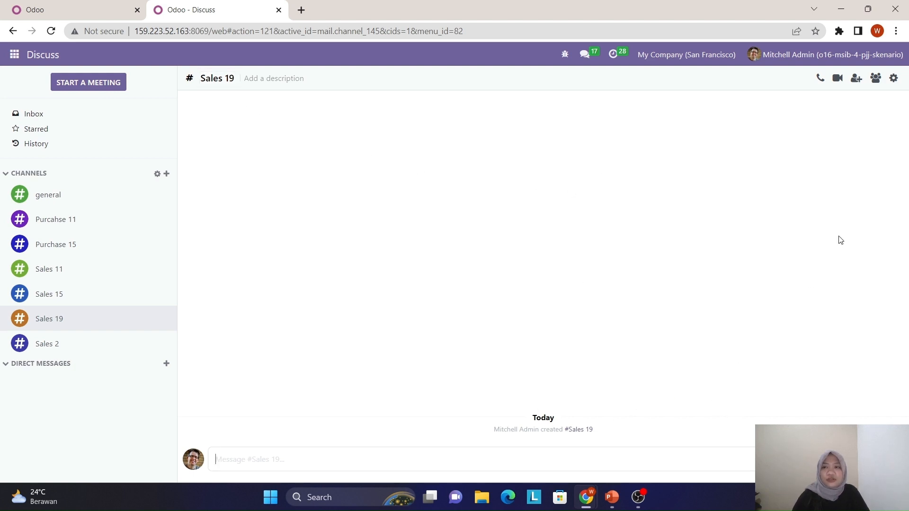
# Start inviting people to the Sales 19 channel and select the group's marketing and sales staff users
pyautogui.click(860, 84)
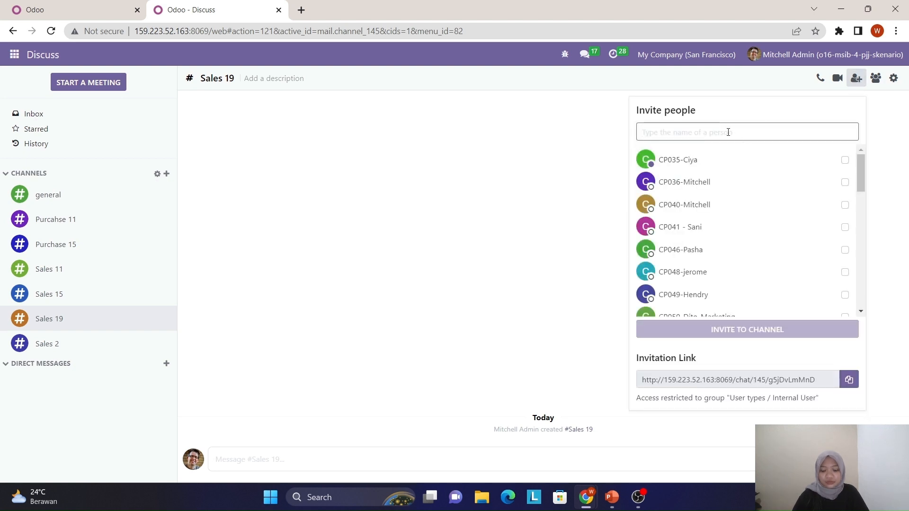
pyautogui.write('dito')
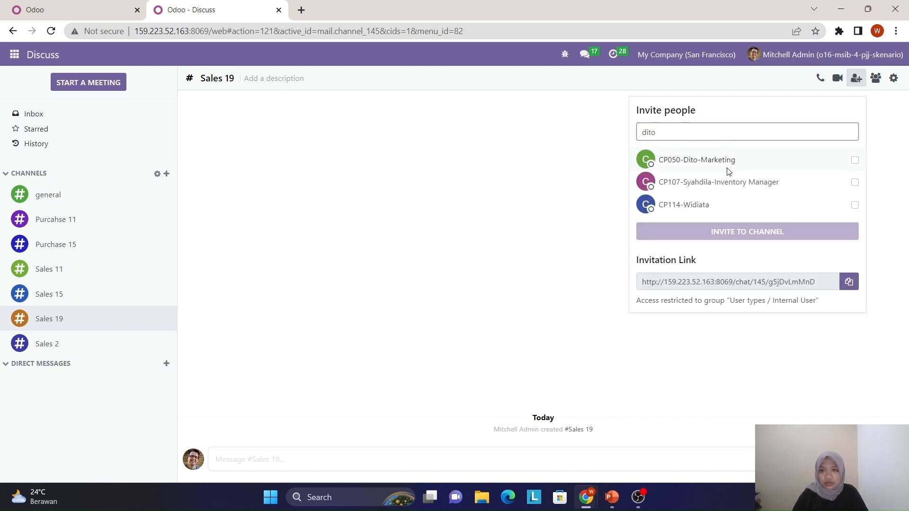
pyautogui.click(856, 161)
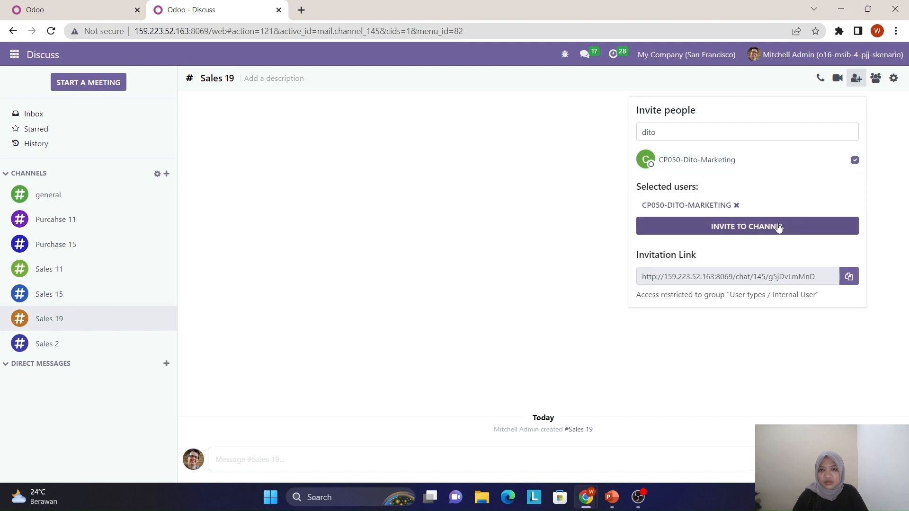
pyautogui.click(748, 136)
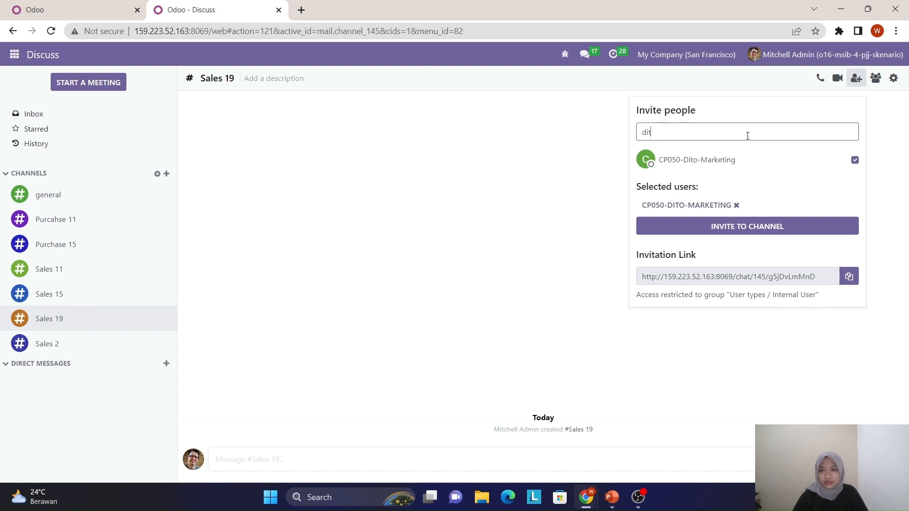
pyautogui.press('BackSpace')
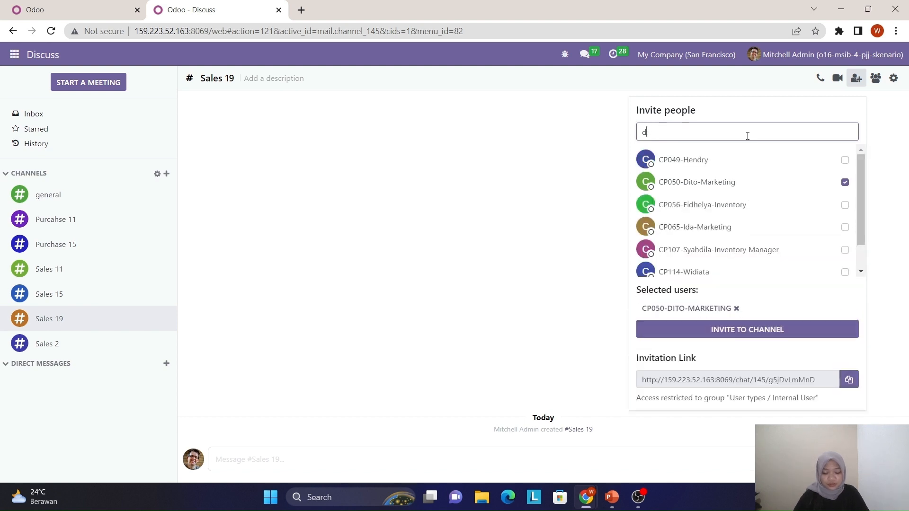
pyautogui.press('BackSpace')
pyautogui.write('hani')
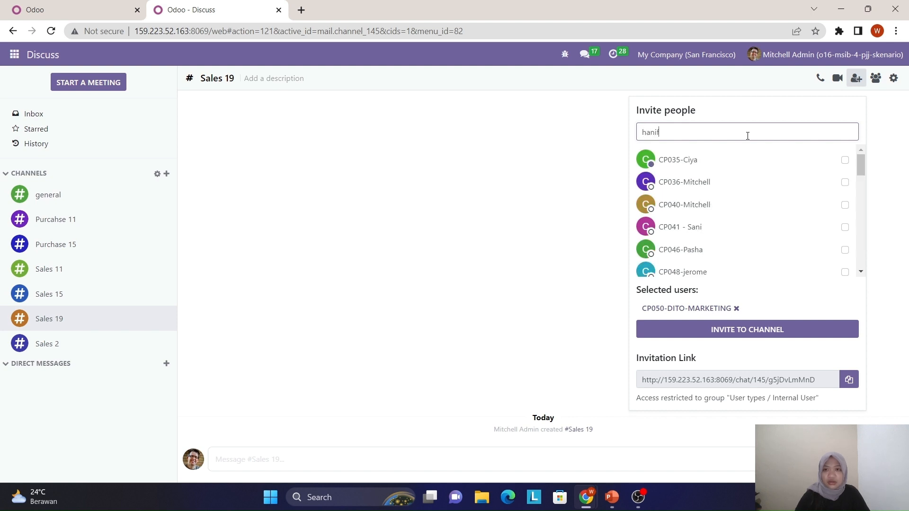
pyautogui.write('f')
pyautogui.click(855, 161)
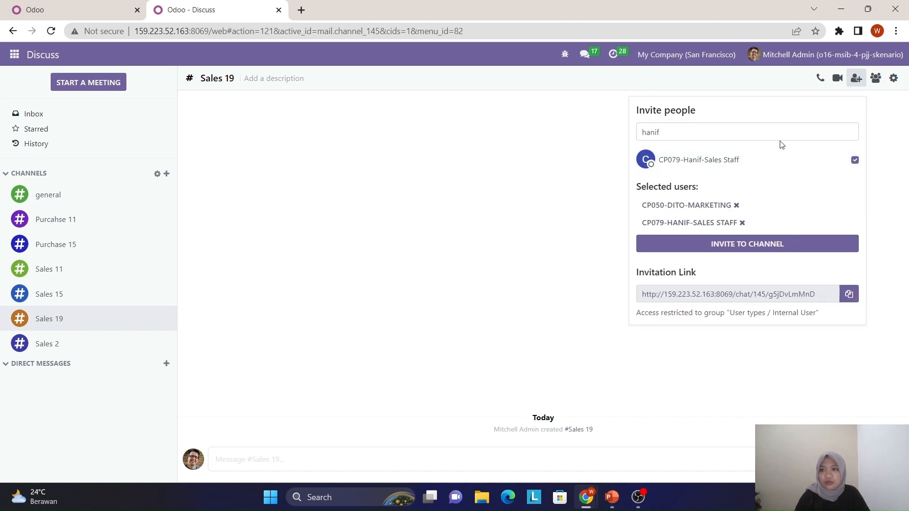
# Add the sales manager and inventory manager users to the selected invitees for the Sales 19 channel
pyautogui.moveTo(721, 134); pyautogui.dragTo(638, 134)
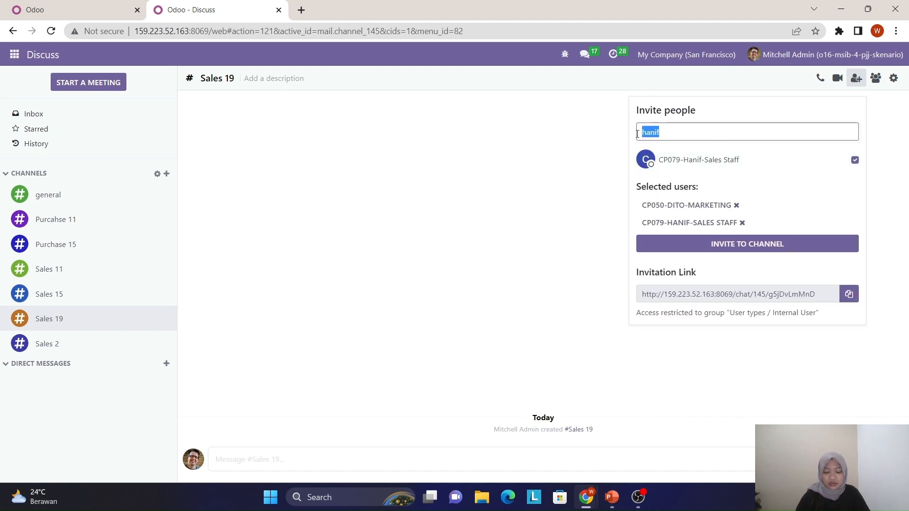
pyautogui.press('BackSpace')
pyautogui.write('rahay')
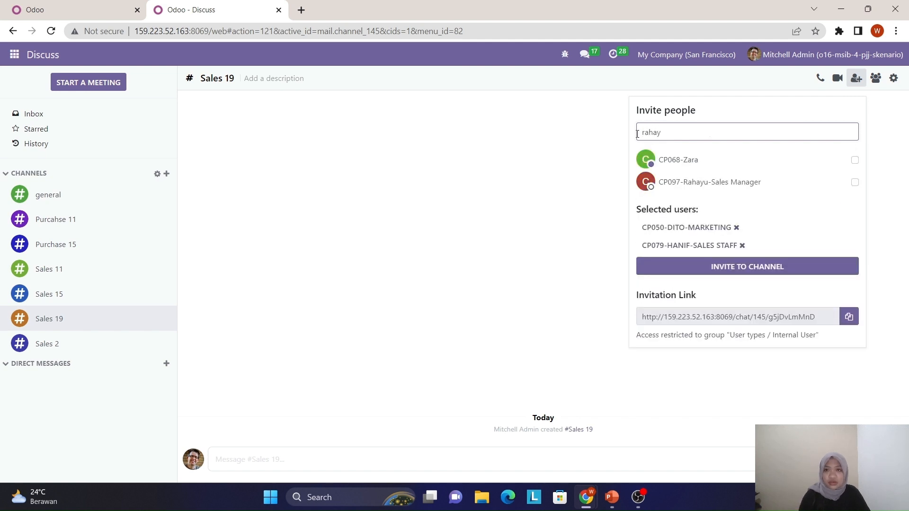
pyautogui.click(855, 160)
pyautogui.moveTo(662, 133); pyautogui.dragTo(641, 132)
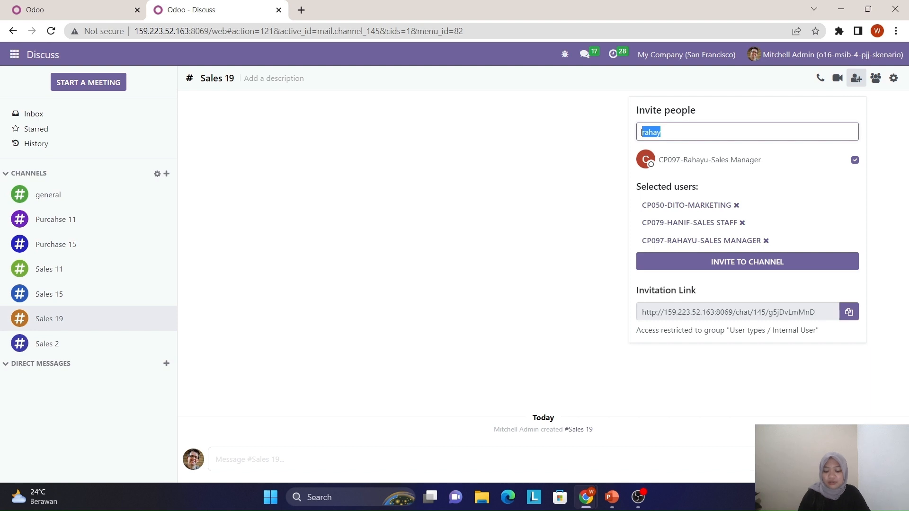
pyautogui.write('syad')
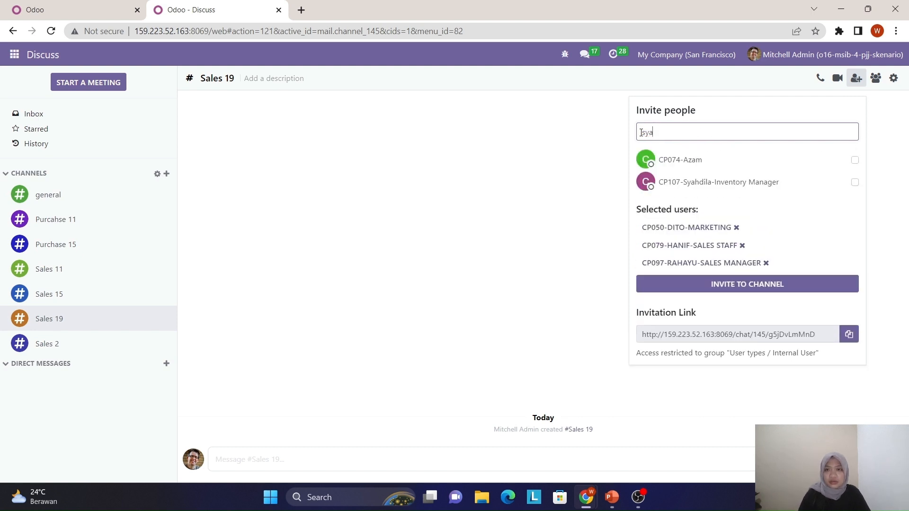
pyautogui.click(855, 182)
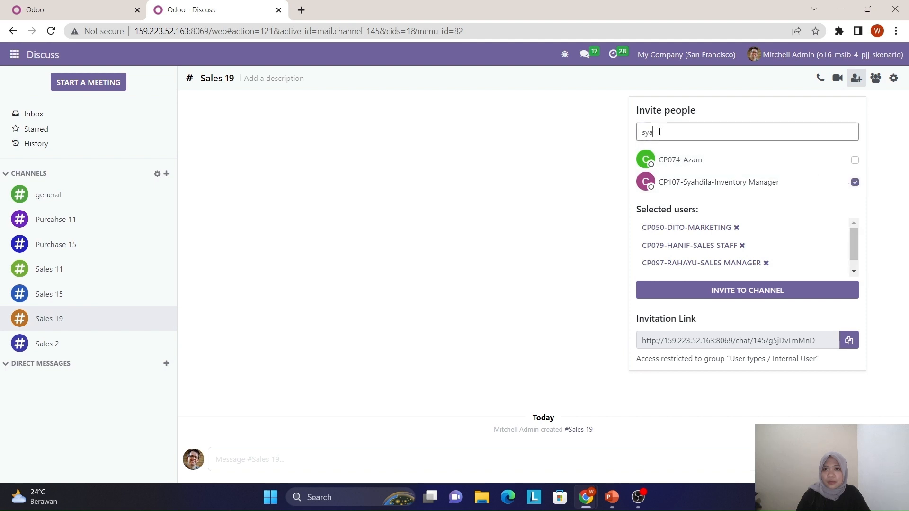
# Find the IT user and add that user to the selected invitees for the Sales 19 channel
pyautogui.moveTo(654, 133); pyautogui.dragTo(635, 131)
pyautogui.write('q')
pyautogui.press('BackSpace')
pyautogui.write('wu')
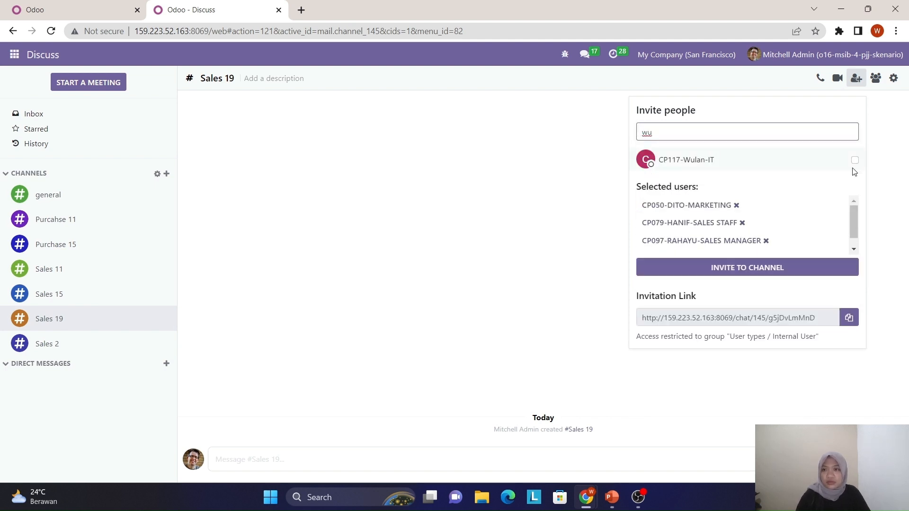
pyautogui.click(855, 161)
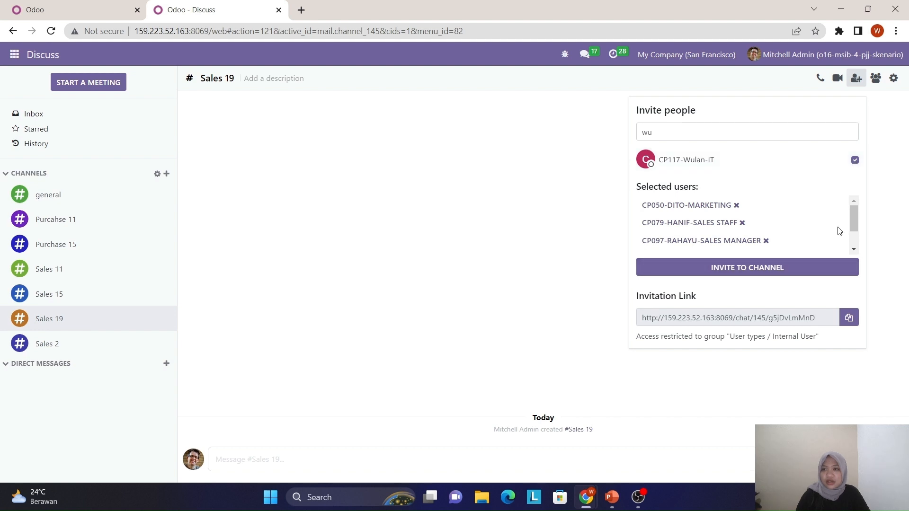
# Check the list of selected users and invite all of them to the Sales 19 channel
pyautogui.scroll(-2, 854, 227)
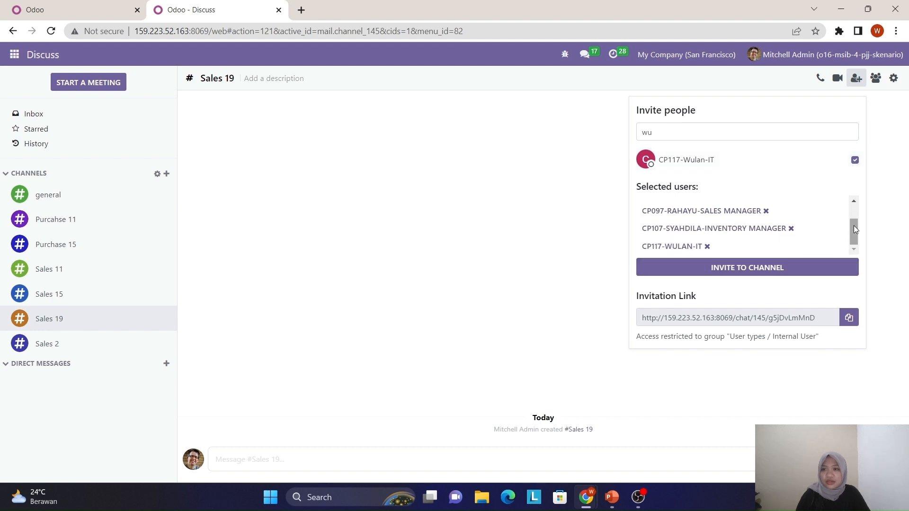
pyautogui.click(711, 268)
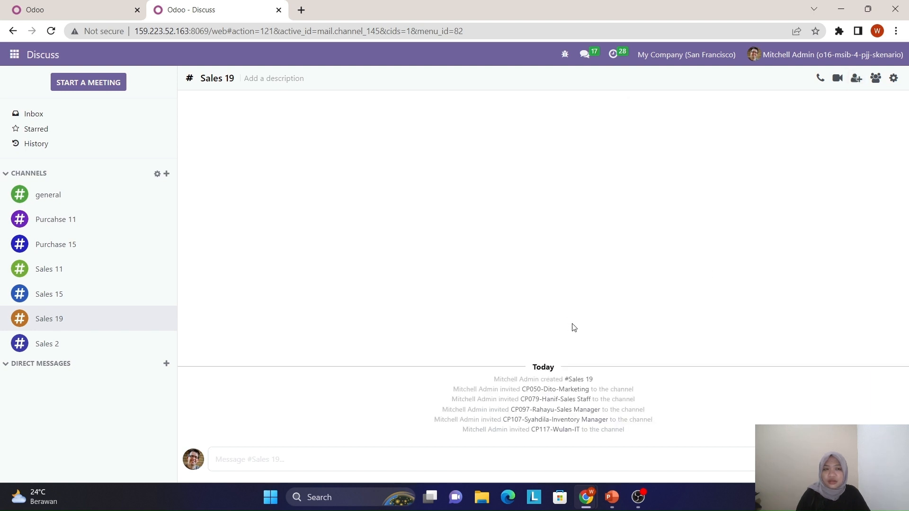
pyautogui.doubleClick(534, 367)
pyautogui.click(563, 362)
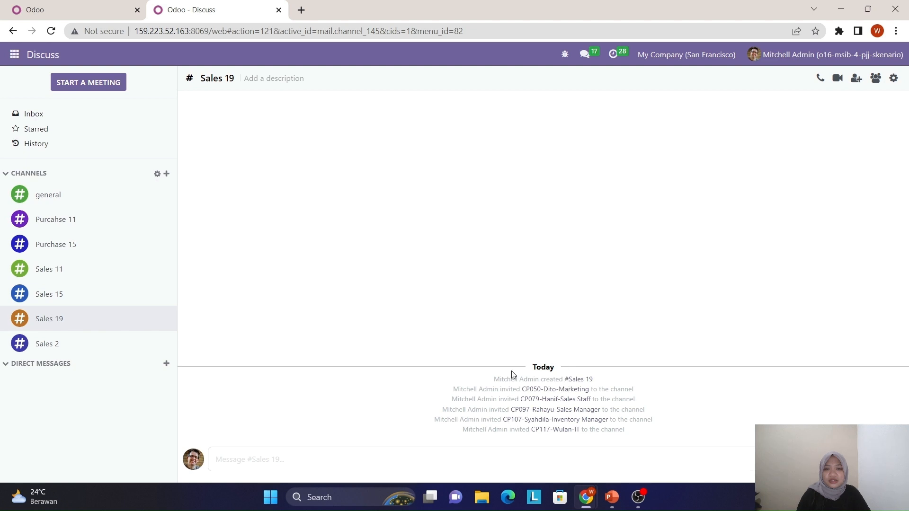
# Post the message "Hallo" in the Sales 19 channel
pyautogui.click(332, 452)
pyautogui.press('capslock')
pyautogui.write('H')
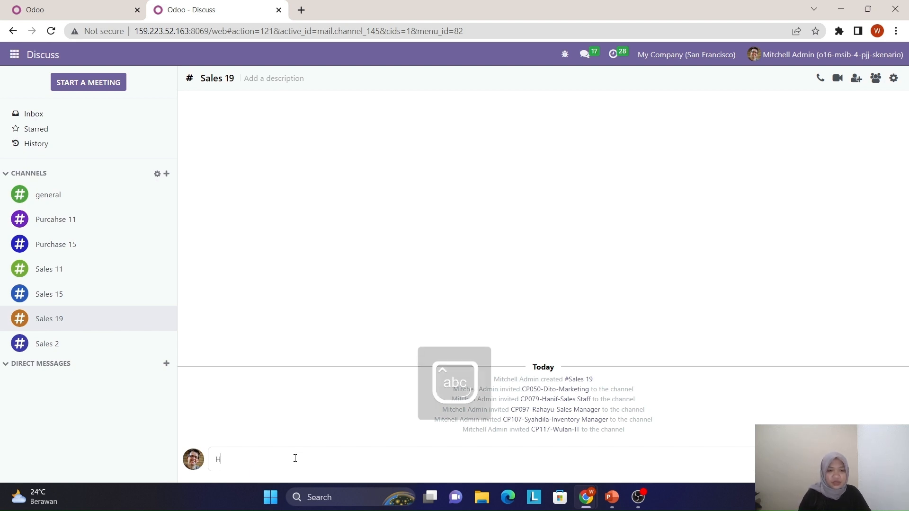
pyautogui.write('allo')
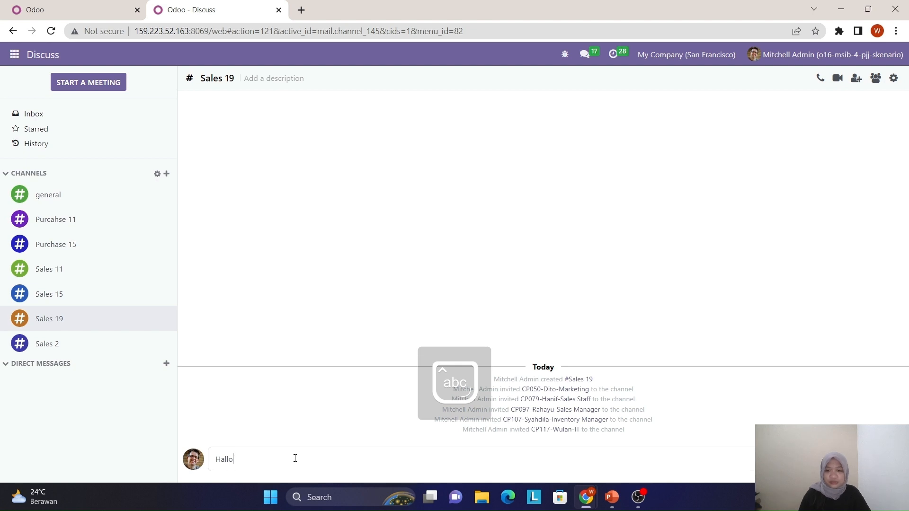
pyautogui.press('Return')
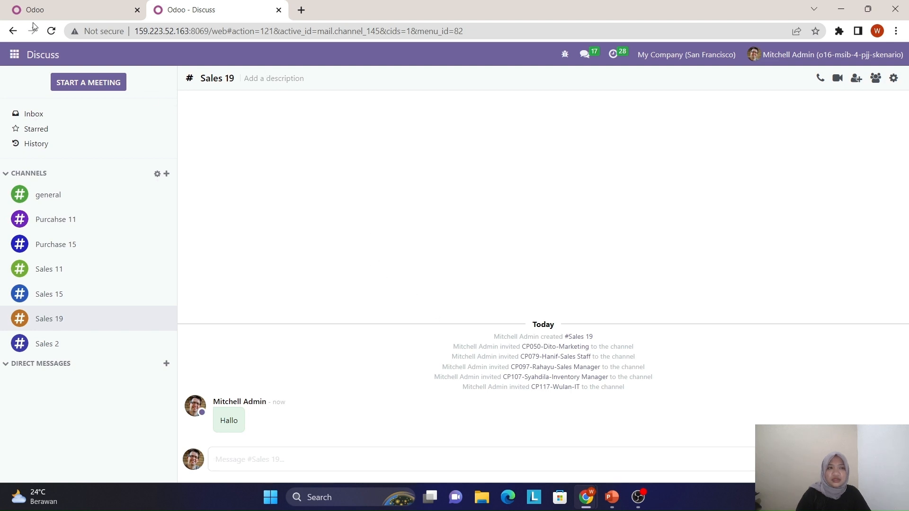
pyautogui.click(14, 60)
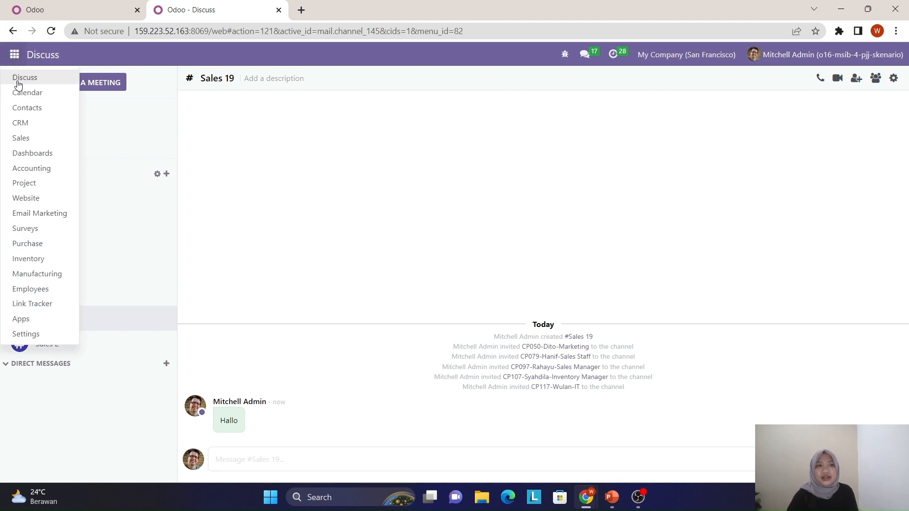
pyautogui.click(21, 77)
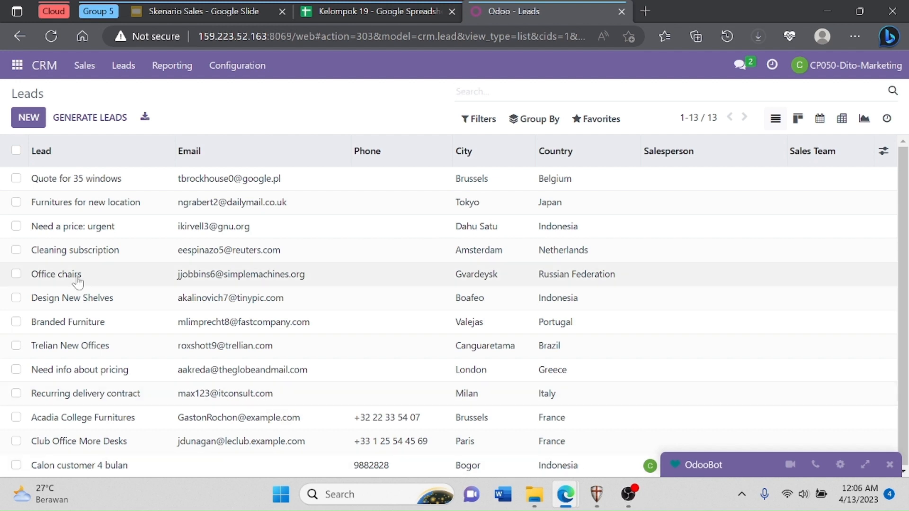
# Create a new CRM lead titled "Target customer 1 bulan April 2023", copying the title from the Kelompok 19 spreadsheet's Lead & Opertunity sheet
pyautogui.click(25, 126)
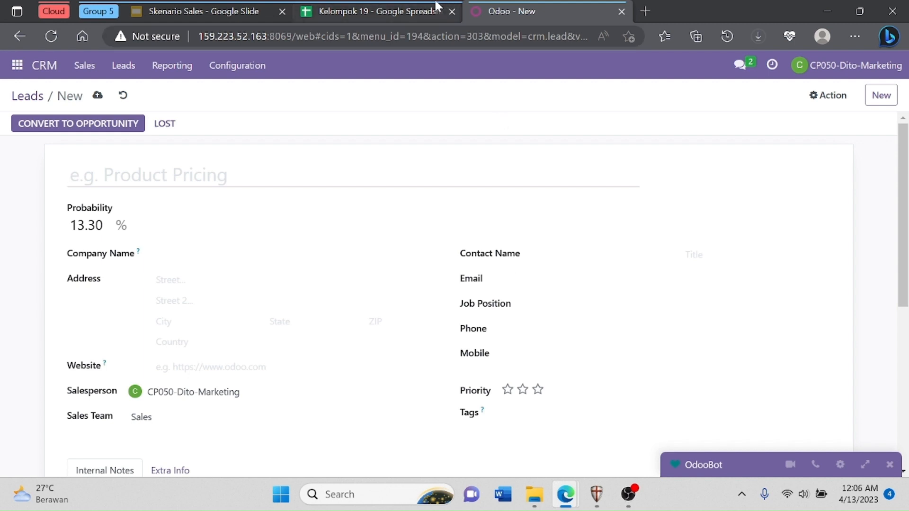
pyautogui.moveTo(420, 6)
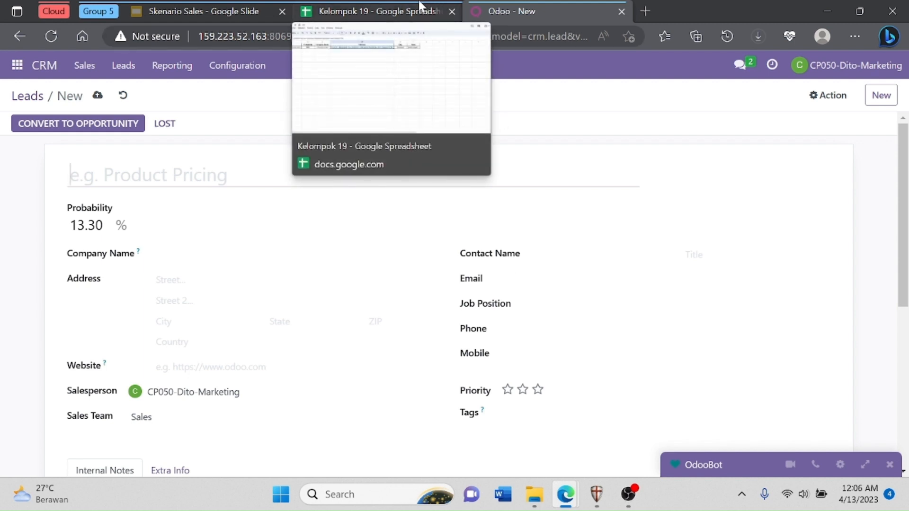
pyautogui.click(420, 5)
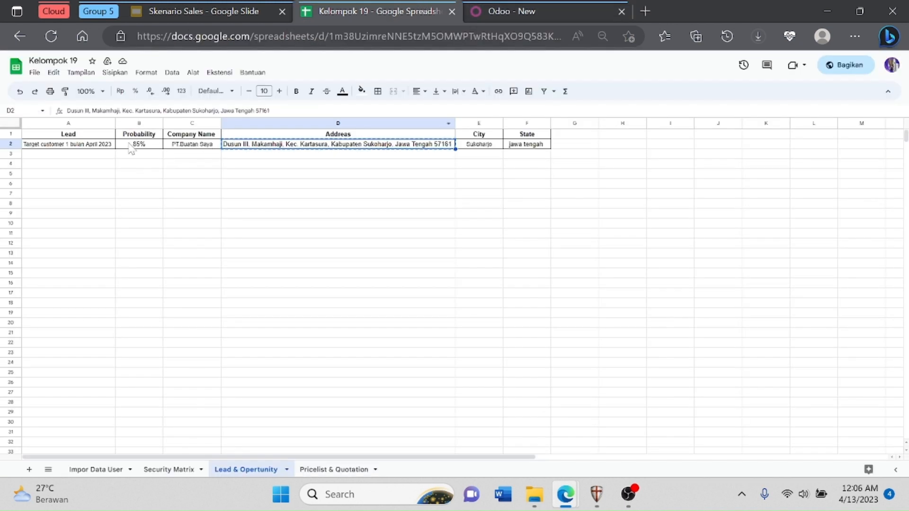
pyautogui.click(101, 141)
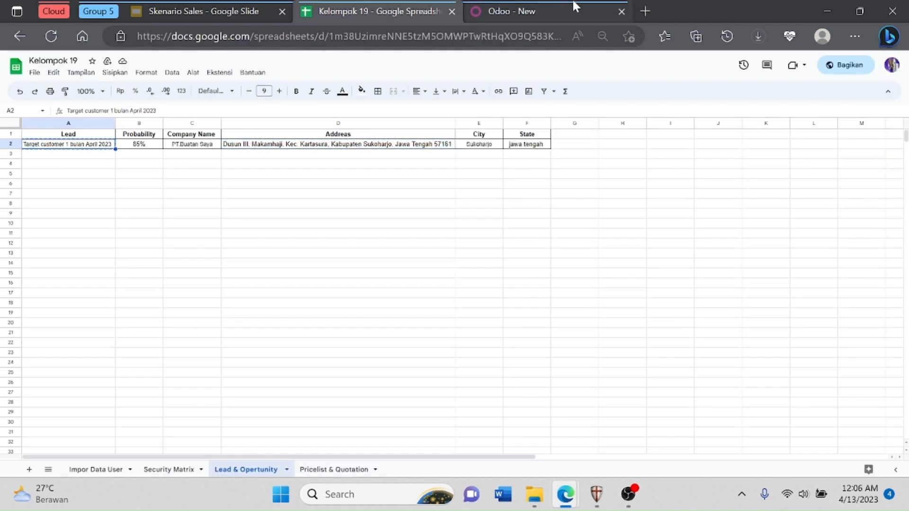
pyautogui.click(575, 6)
pyautogui.click(237, 176)
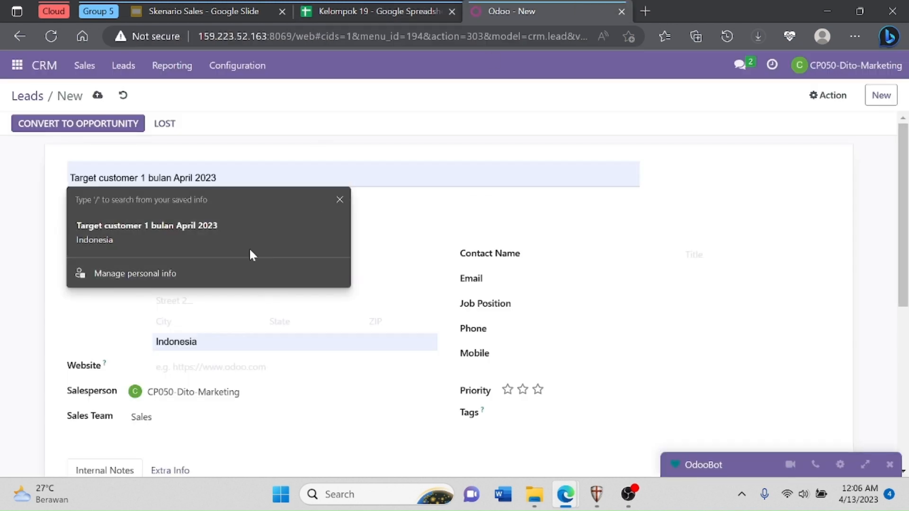
pyautogui.click(237, 228)
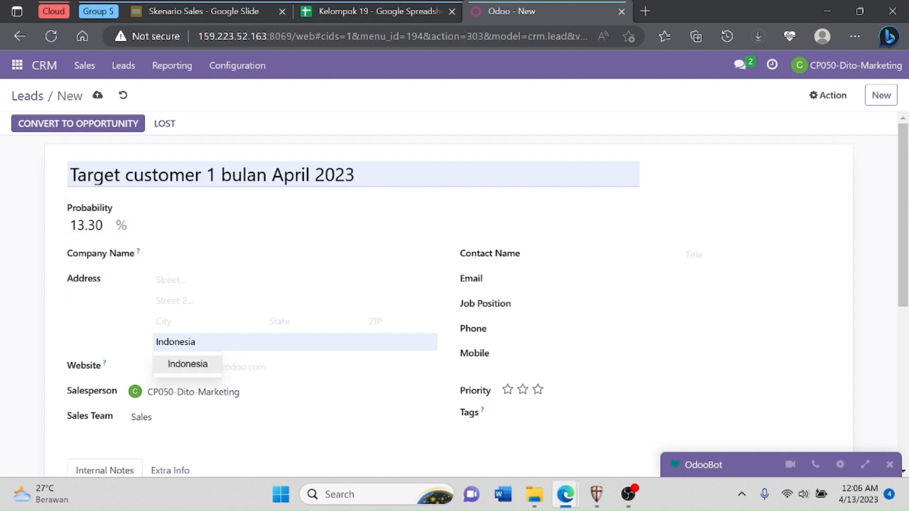
# Set the new lead's probability to 60%
pyautogui.press('Tab')
pyautogui.press('BackSpace')
pyautogui.press('BackSpace')
pyautogui.press('BackSpace')
pyautogui.press('BackSpace')
pyautogui.press('BackSpace')
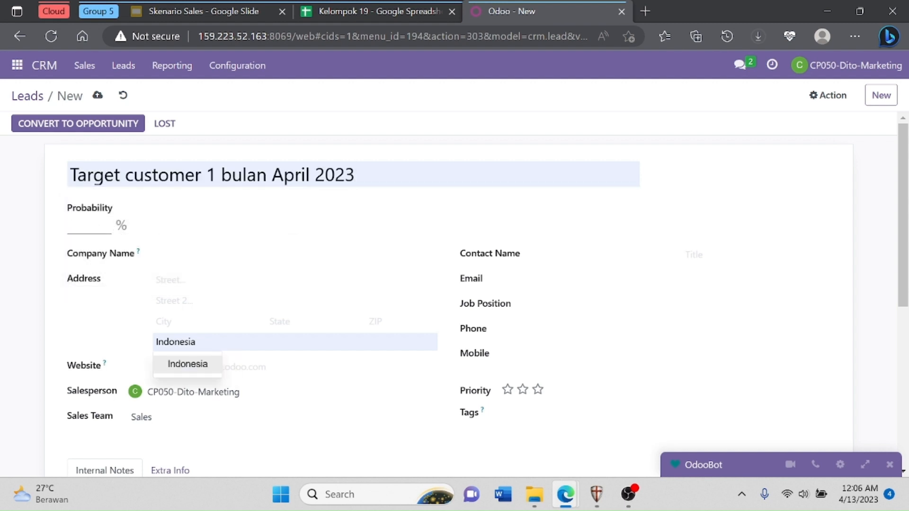
pyautogui.write('60')
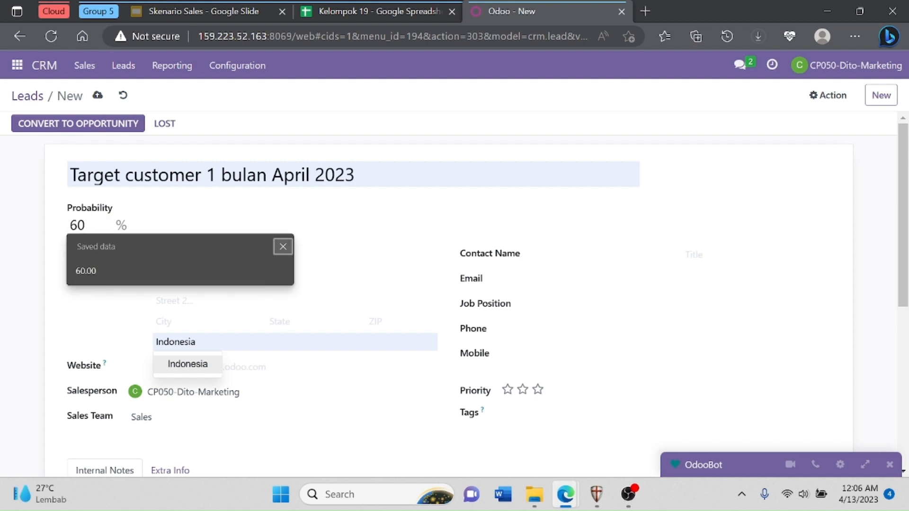
pyautogui.click(284, 247)
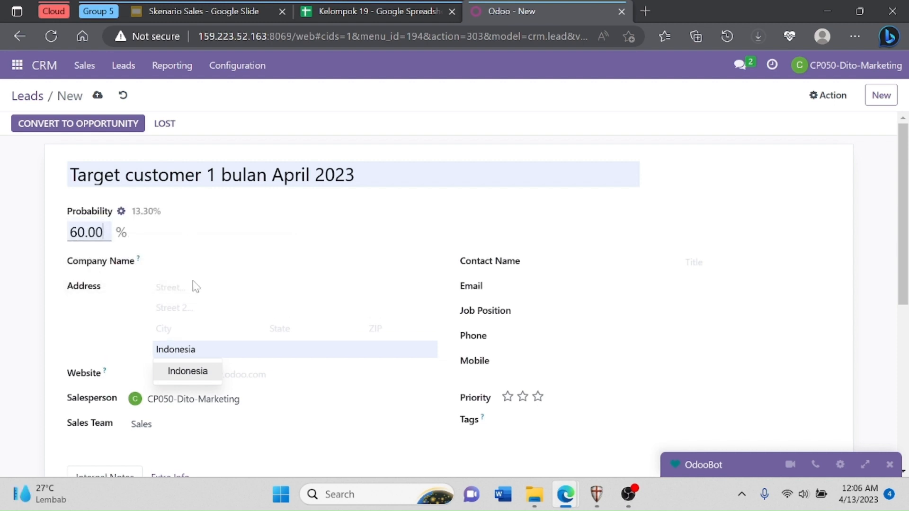
# Fill in the lead's company as PT Adil with its saved address, and choose DKI Jakarta (ID) as the state
pyautogui.click(195, 261)
pyautogui.write('PT')
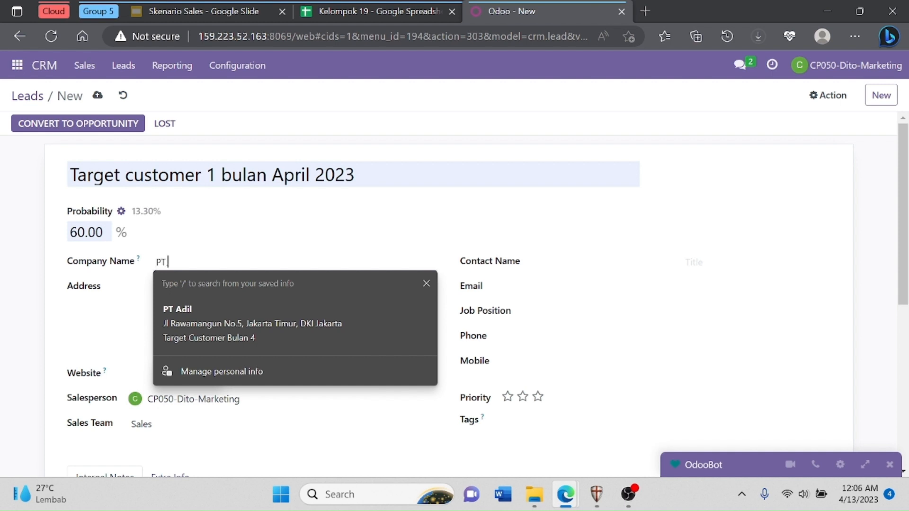
pyautogui.press('Down')
pyautogui.press('Return')
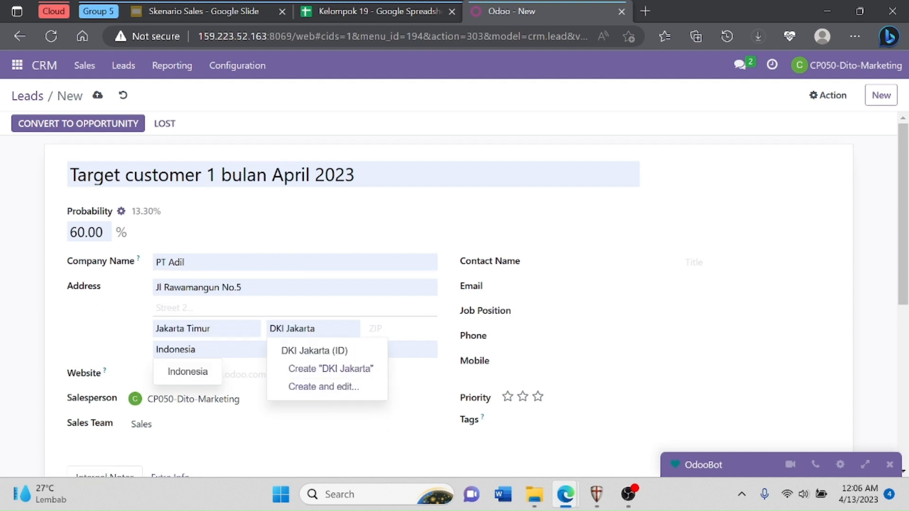
pyautogui.click(561, 271)
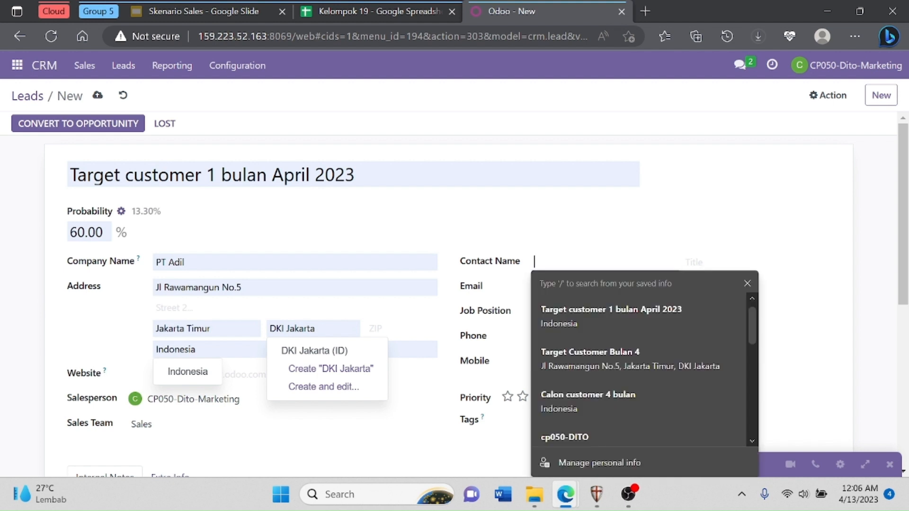
pyautogui.click(524, 329)
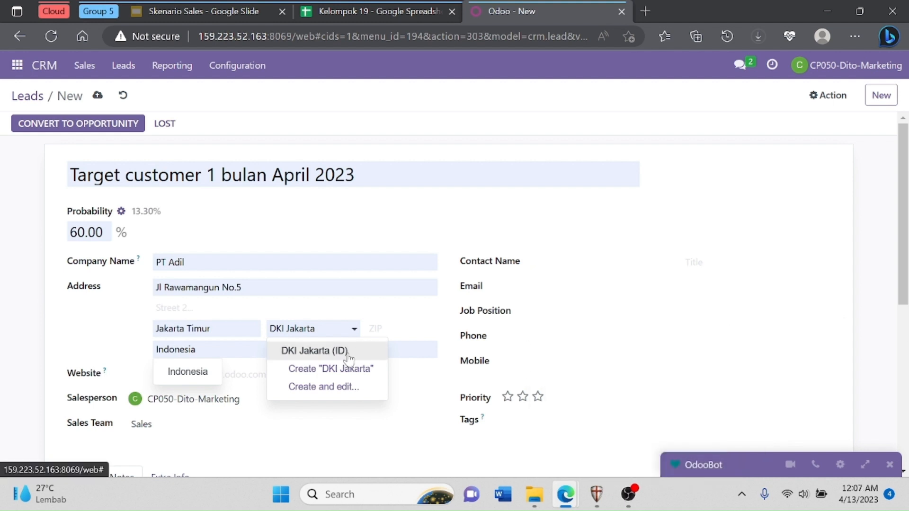
pyautogui.click(365, 350)
pyautogui.scroll(-3, 426, 285)
pyautogui.scroll(3, 426, 284)
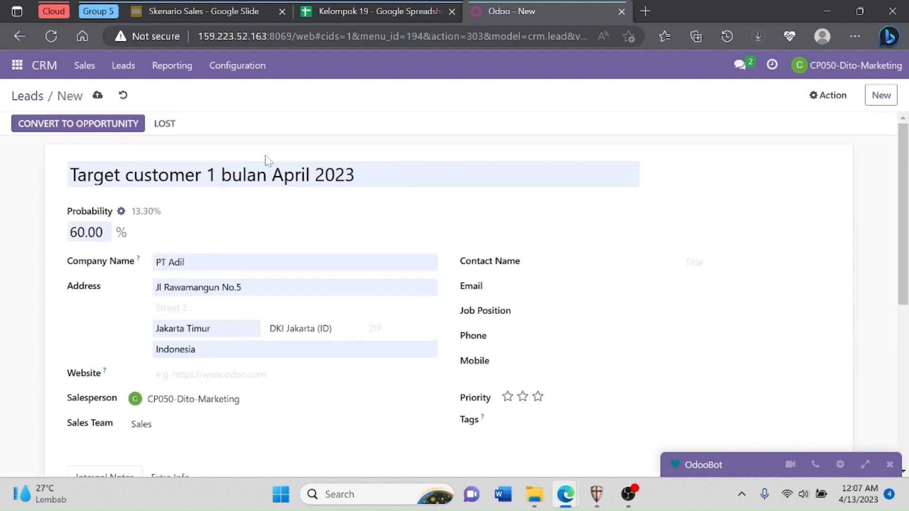
# Convert the lead to an opportunity with the option to create a new customer
pyautogui.click(128, 124)
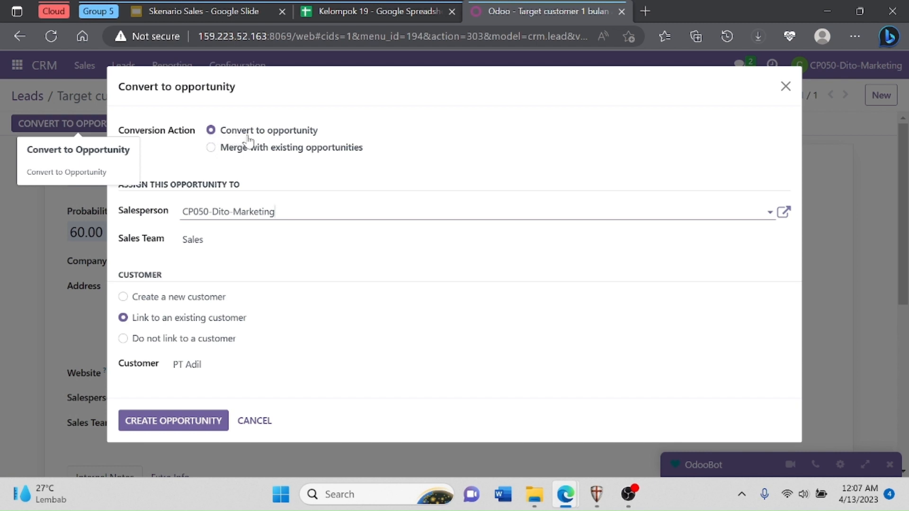
pyautogui.click(145, 302)
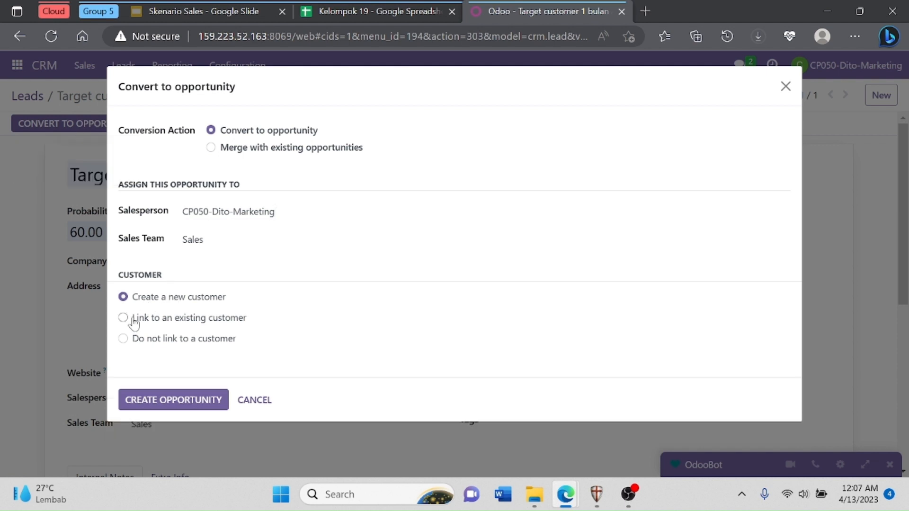
pyautogui.click(190, 403)
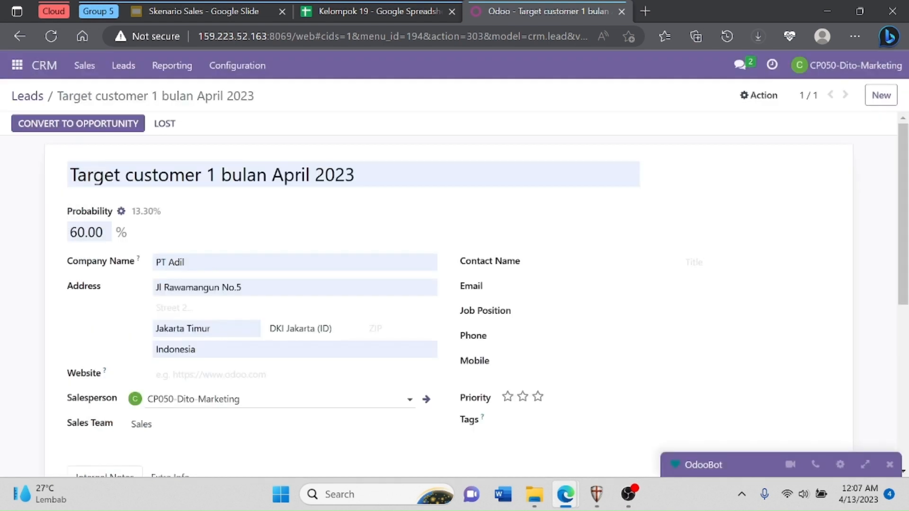
pyautogui.moveTo(907, 217); pyautogui.dragTo(908, 217)
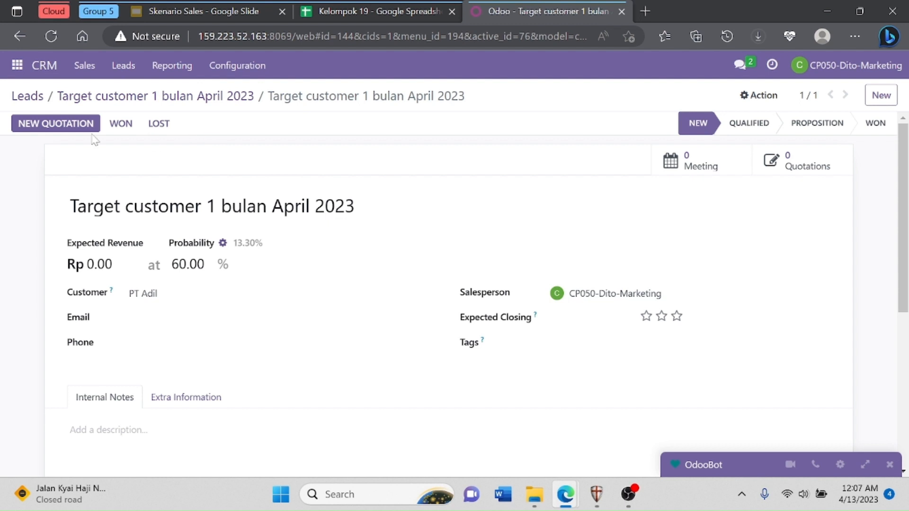
# Move the PT Adil and PT. Buatan Saya opportunities in My Pipeline from New to the Qualified stage
pyautogui.click(93, 73)
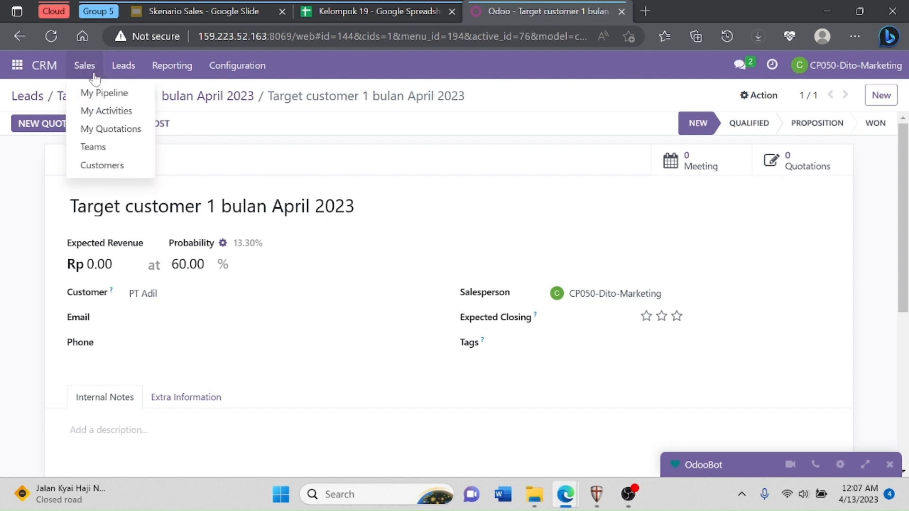
pyautogui.click(110, 97)
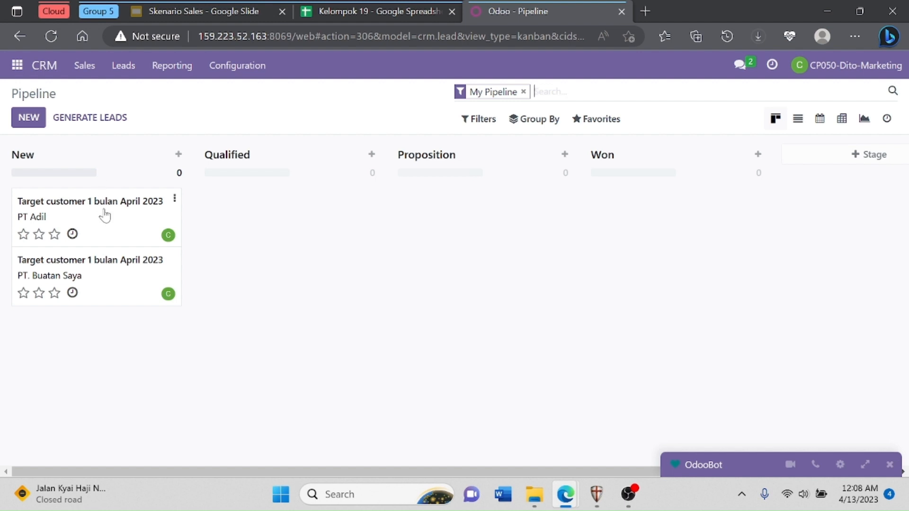
pyautogui.moveTo(104, 216); pyautogui.dragTo(269, 226)
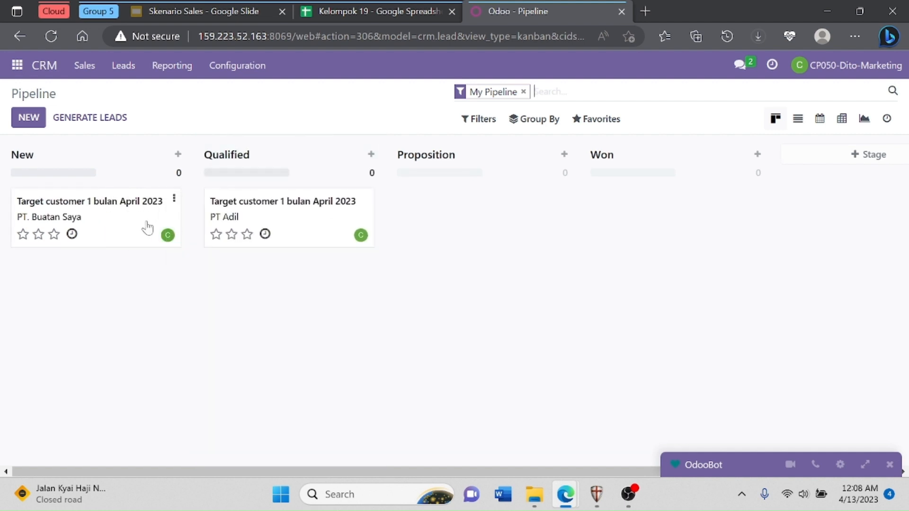
pyautogui.moveTo(147, 228); pyautogui.dragTo(330, 299)
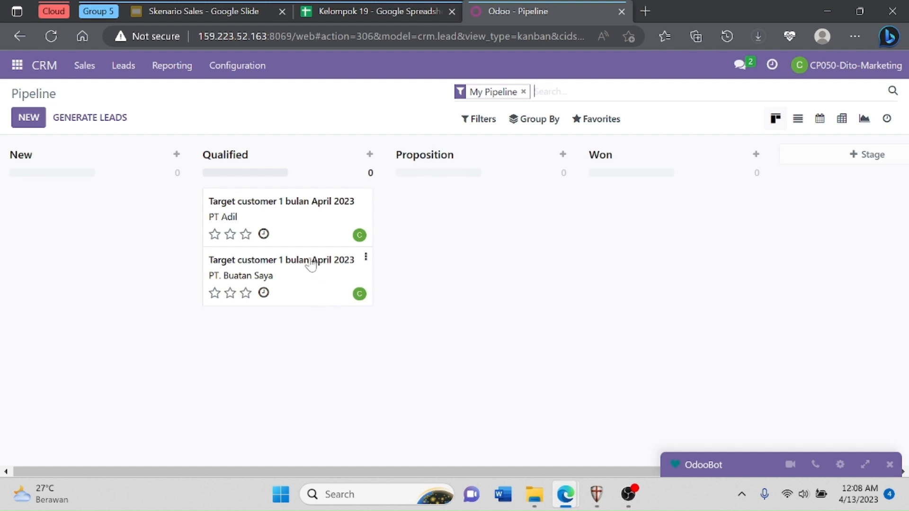
# Open the PT. Buatan Saya opportunity from the Qualified stage
pyautogui.click(264, 268)
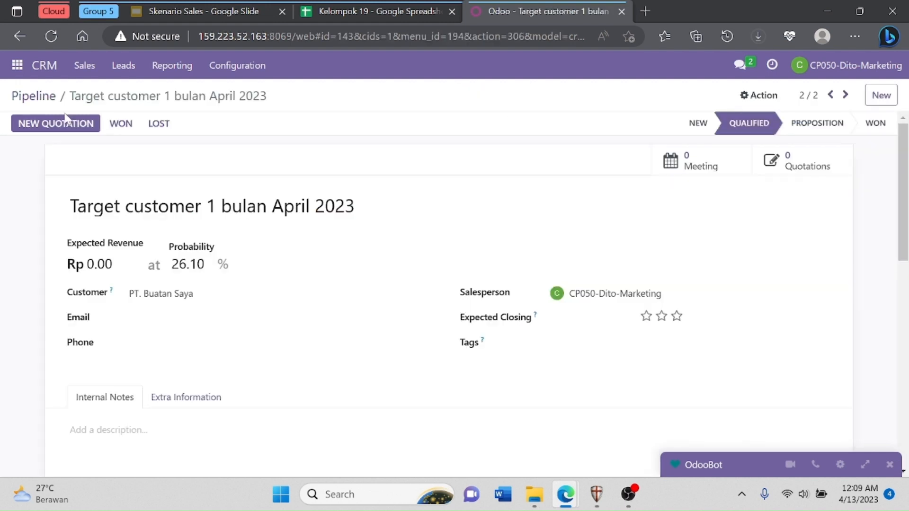
# Mark the PT Adil opportunity in the CRM pipeline as lost with the reason Too expensive
pyautogui.click(21, 37)
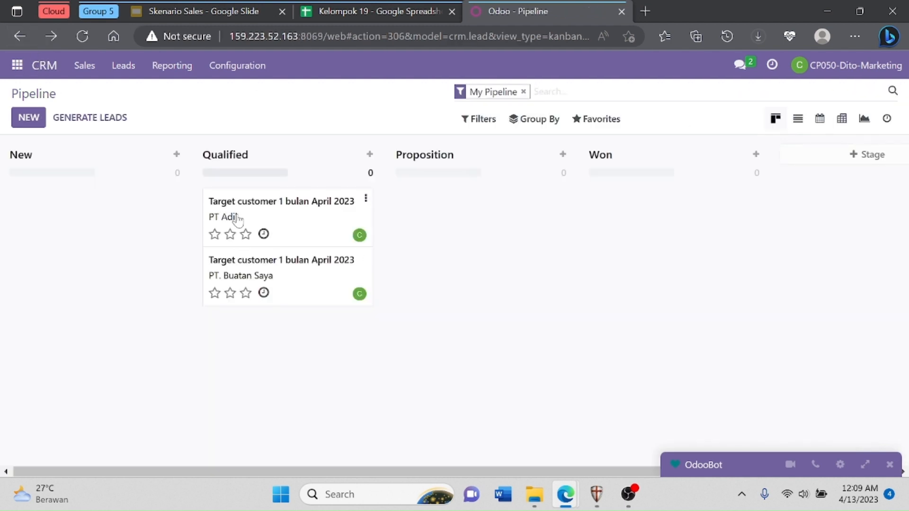
pyautogui.click(232, 216)
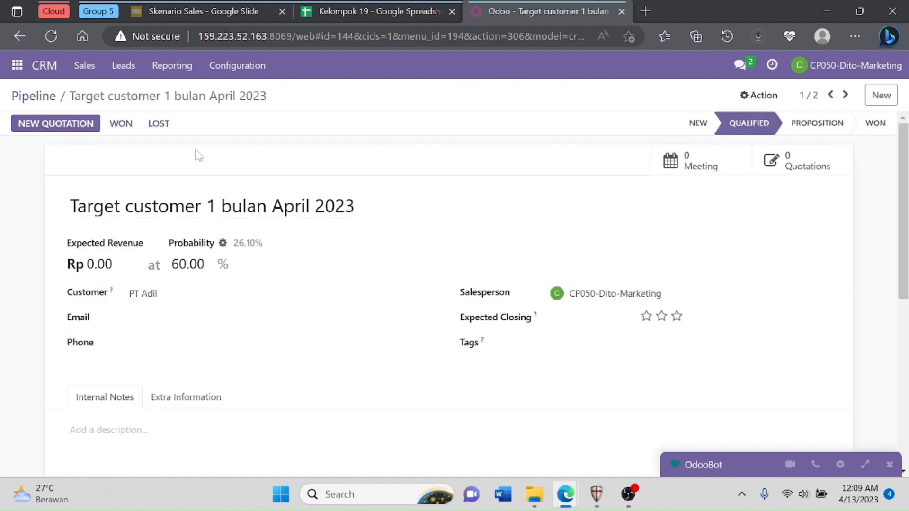
pyautogui.click(160, 124)
pyautogui.click(349, 132)
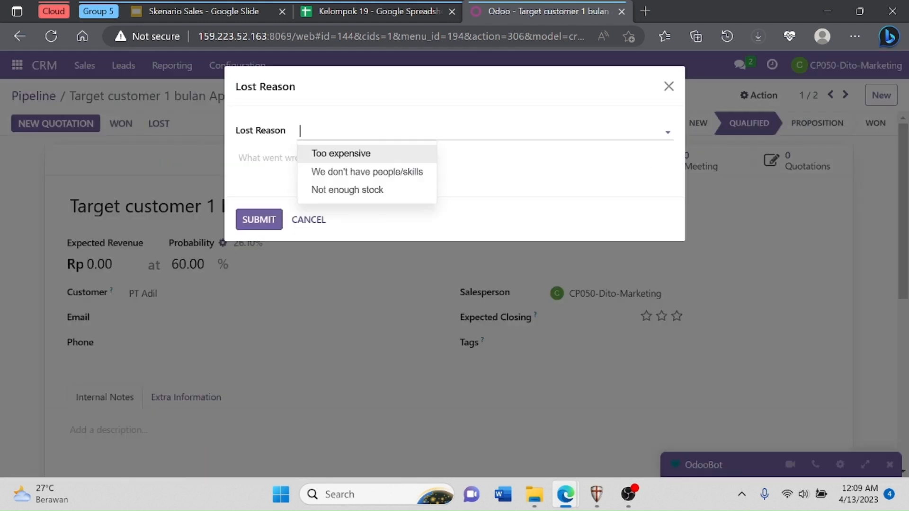
pyautogui.click(373, 160)
pyautogui.click(249, 226)
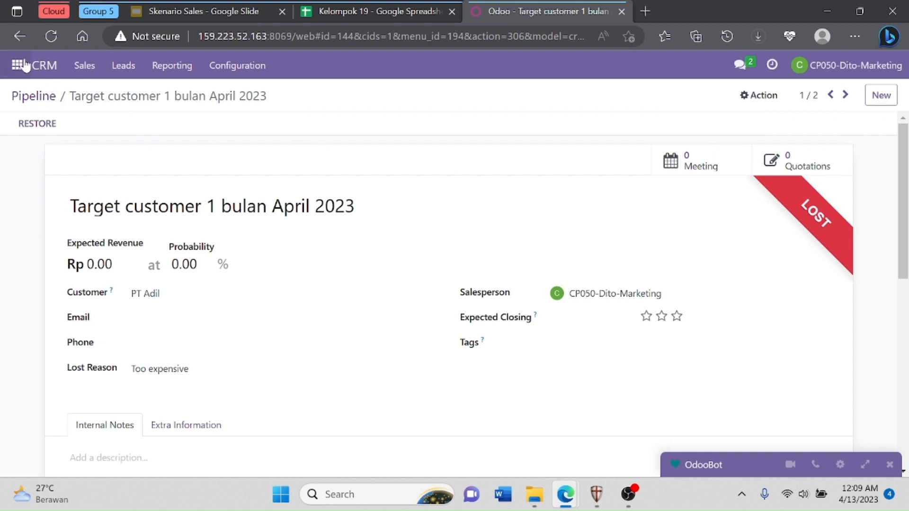
# Move the PT. Buatan Saya opportunity in the pipeline through Proposition to Won and open its record
pyautogui.click(43, 97)
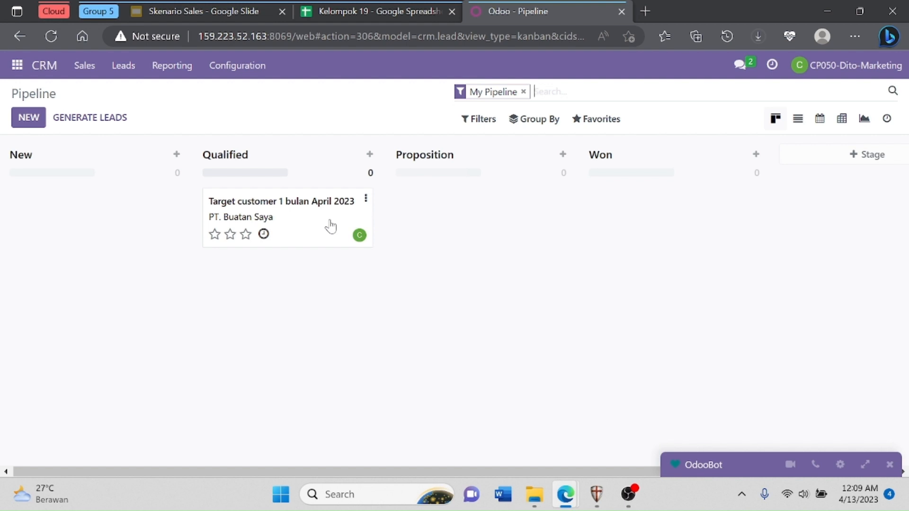
pyautogui.moveTo(331, 226); pyautogui.dragTo(508, 216)
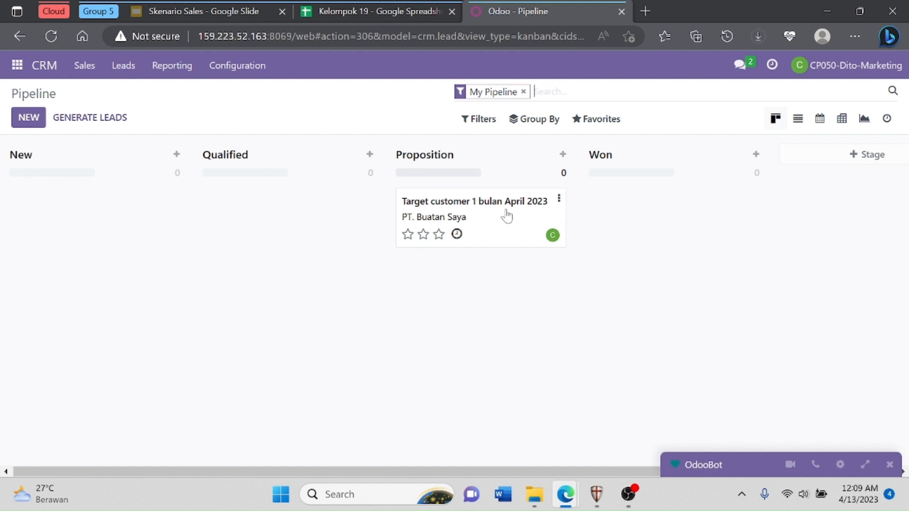
pyautogui.moveTo(506, 215); pyautogui.dragTo(691, 210)
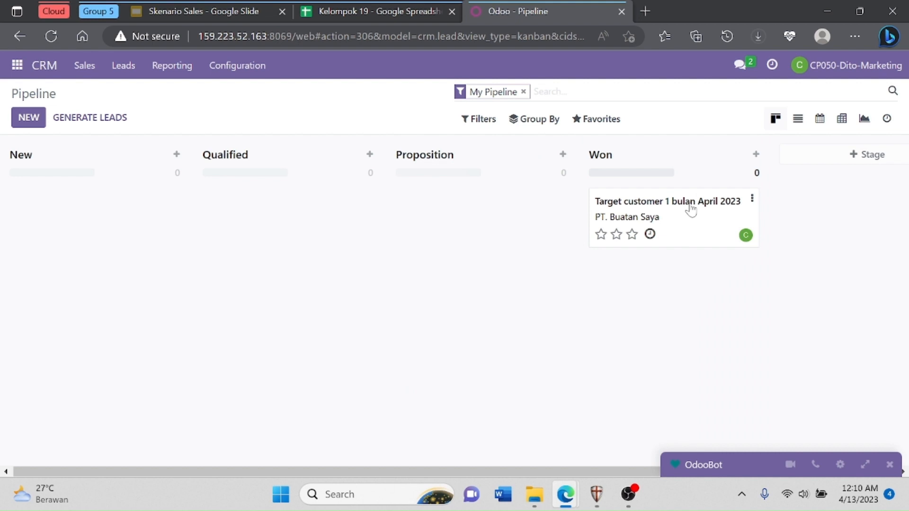
pyautogui.click(691, 210)
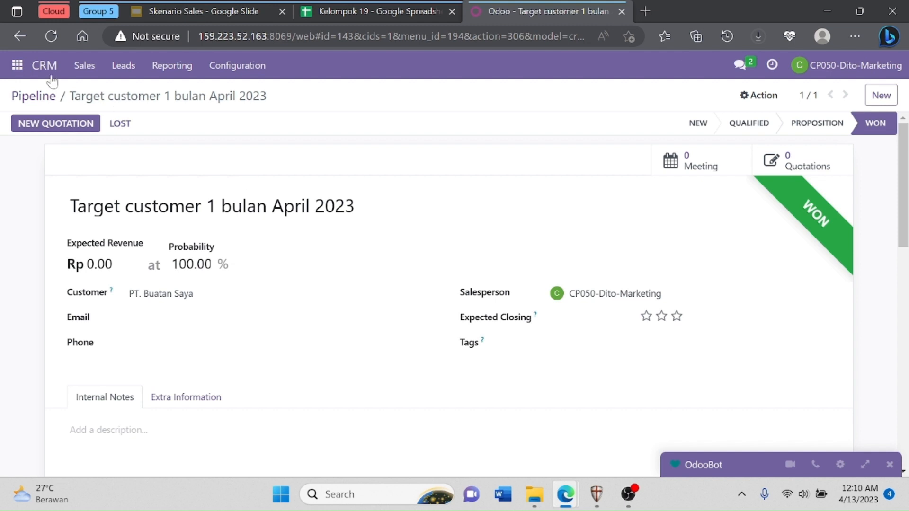
# Send the sales staff user the Discuss direct message "tolong, buatkan quatation untuk PT. Buatan saya"
pyautogui.click(17, 66)
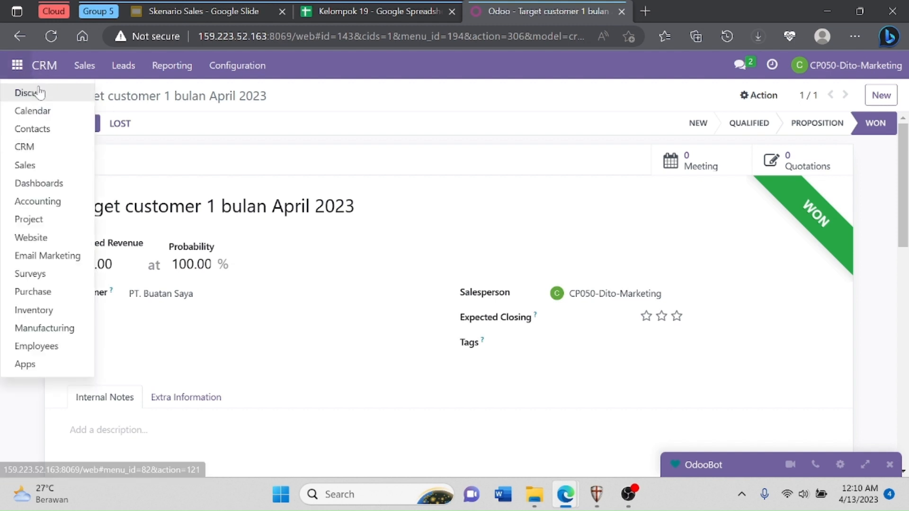
pyautogui.click(31, 92)
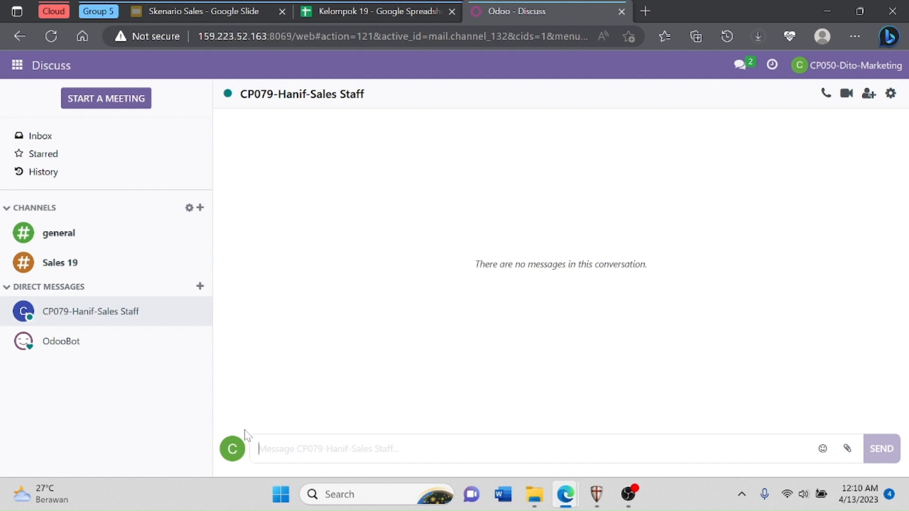
pyautogui.write('tolong')
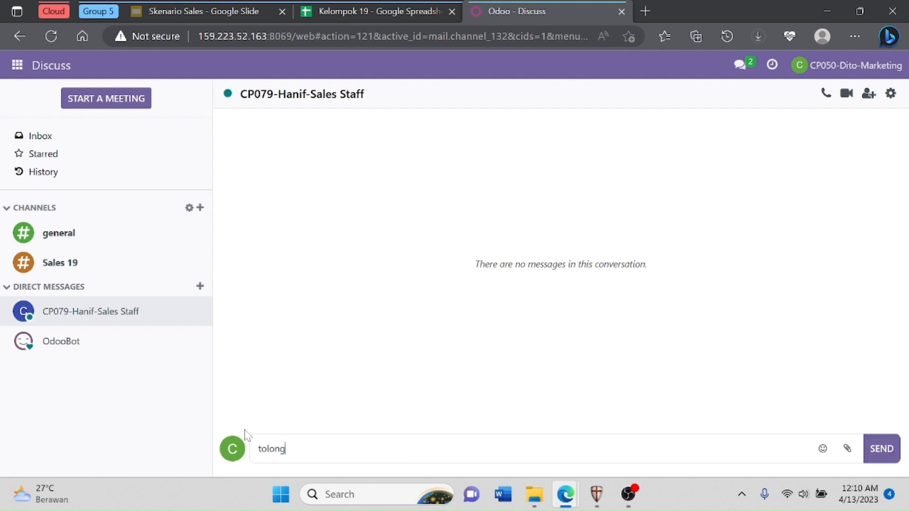
pyautogui.write(' buatkan quatat')
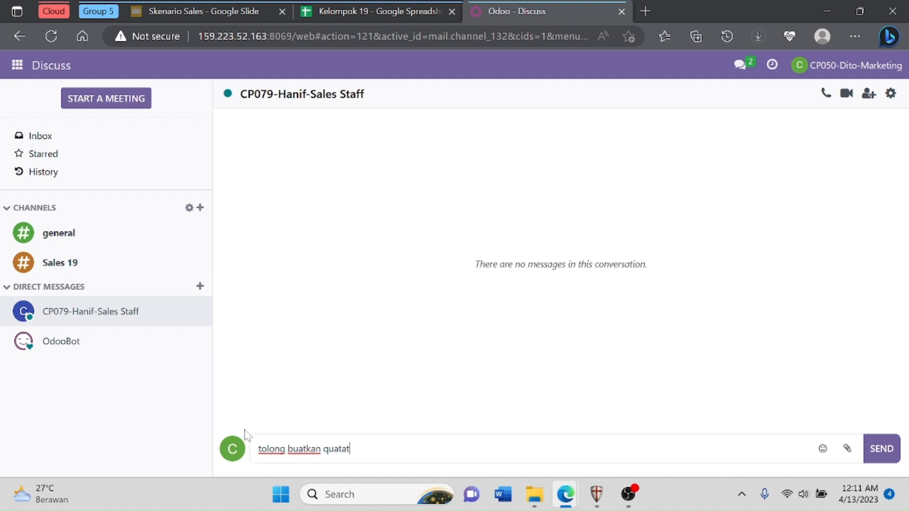
pyautogui.write('ion untuk PT.')
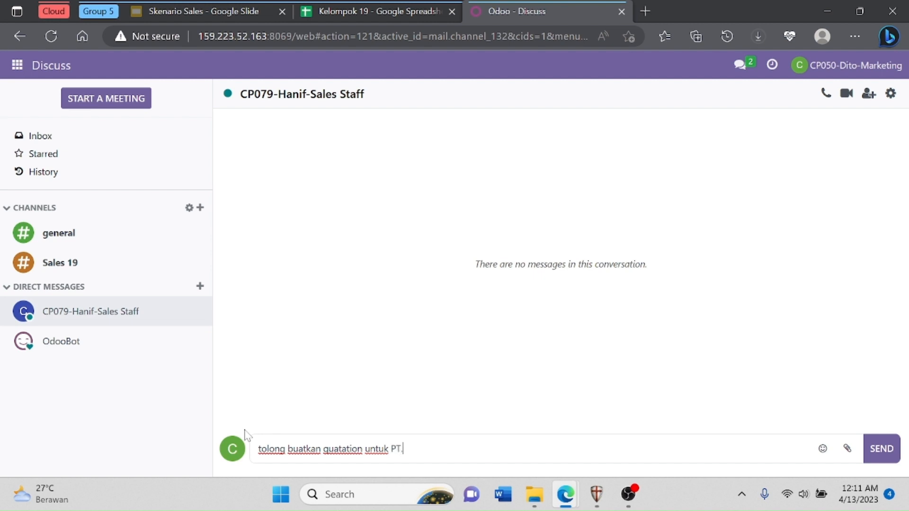
pyautogui.write(' Buatan sa')
pyautogui.write('ya')
pyautogui.write(',')
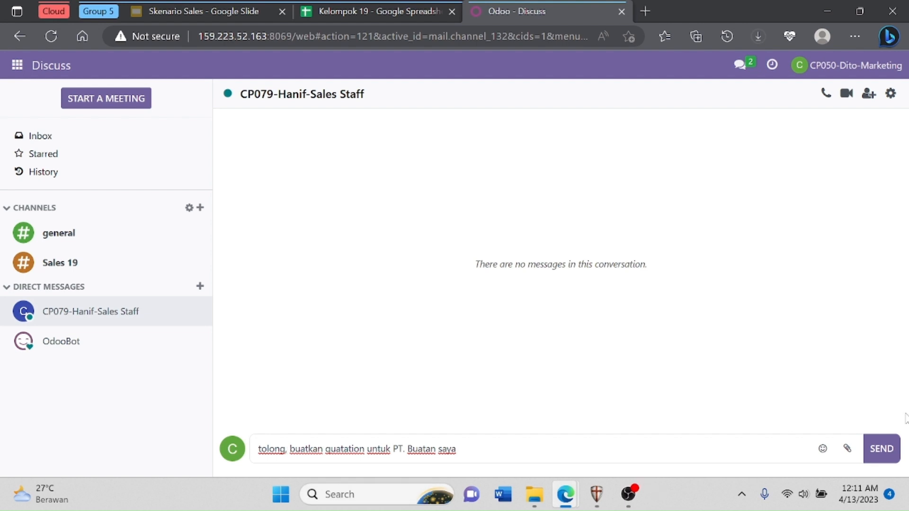
pyautogui.click(891, 449)
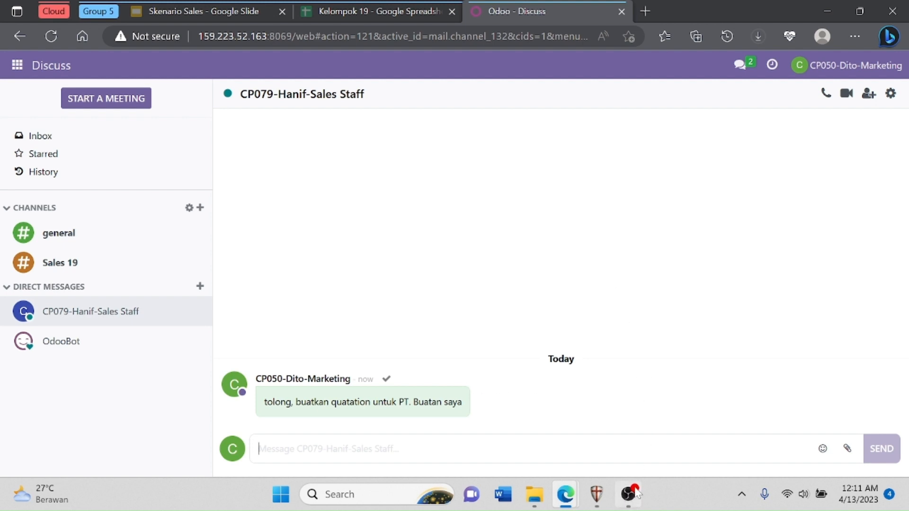
pyautogui.click(628, 502)
pyautogui.click(800, 345)
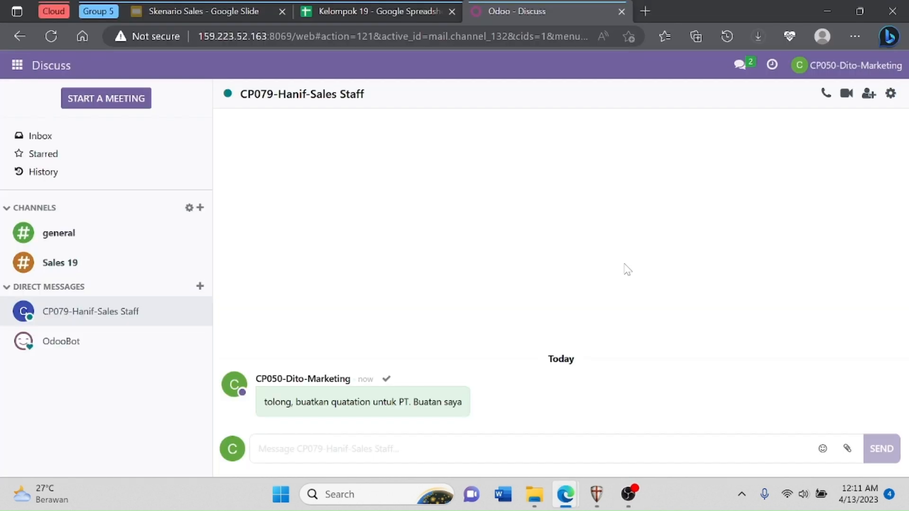
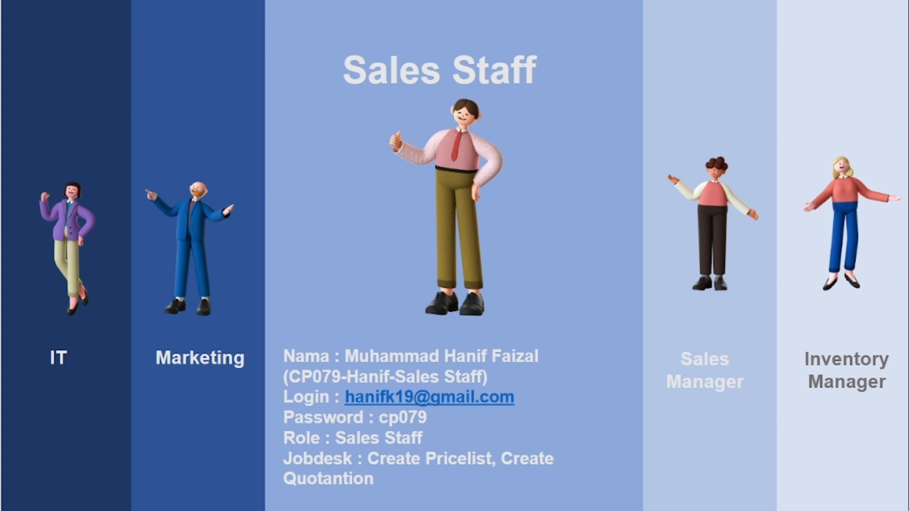
# Check the account signed in to Odoo against the sales staff login row in the Kelompok 19 spreadsheet
pyautogui.press('Escape')
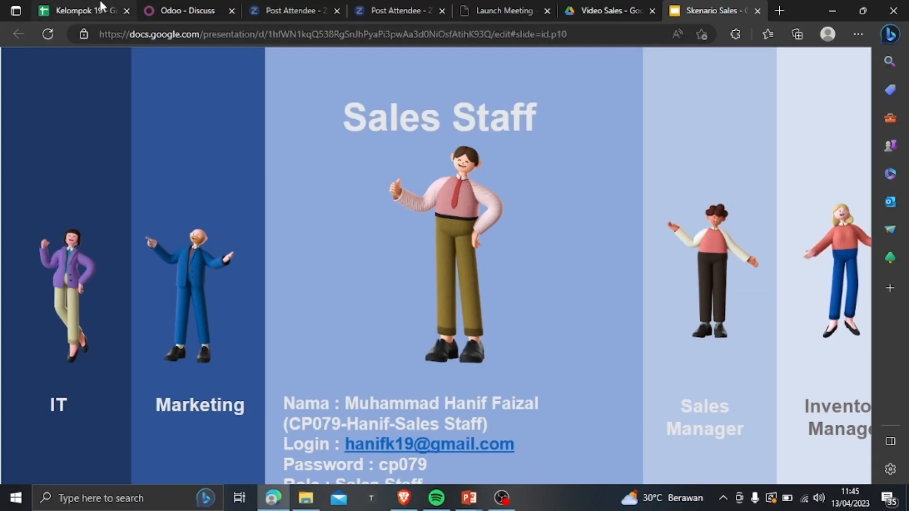
pyautogui.click(181, 6)
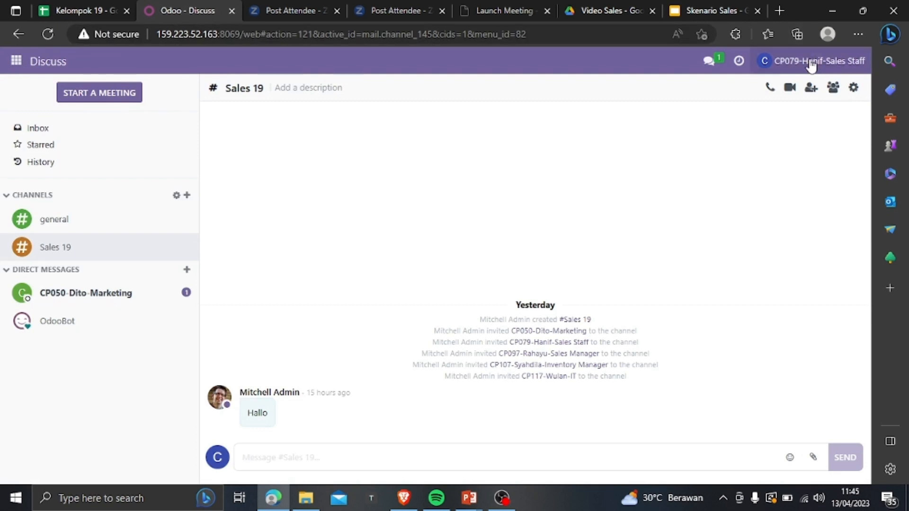
pyautogui.click(792, 69)
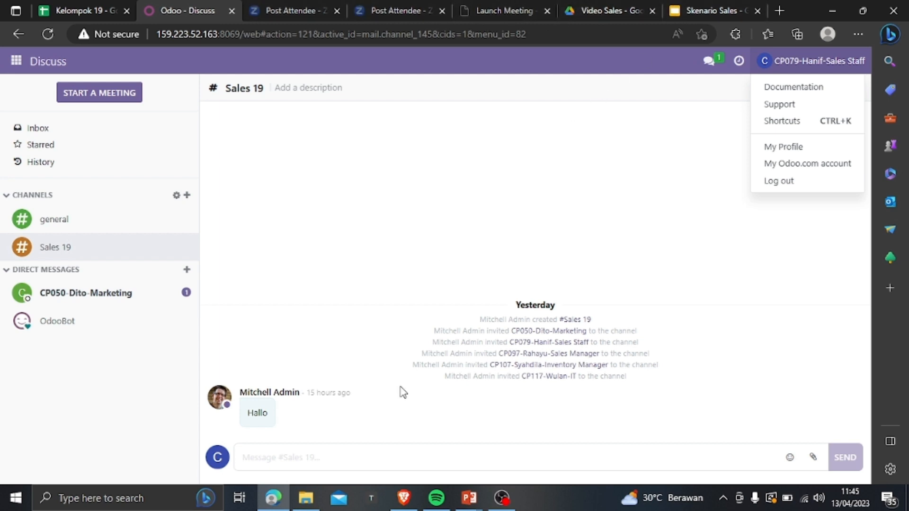
pyautogui.click(53, 10)
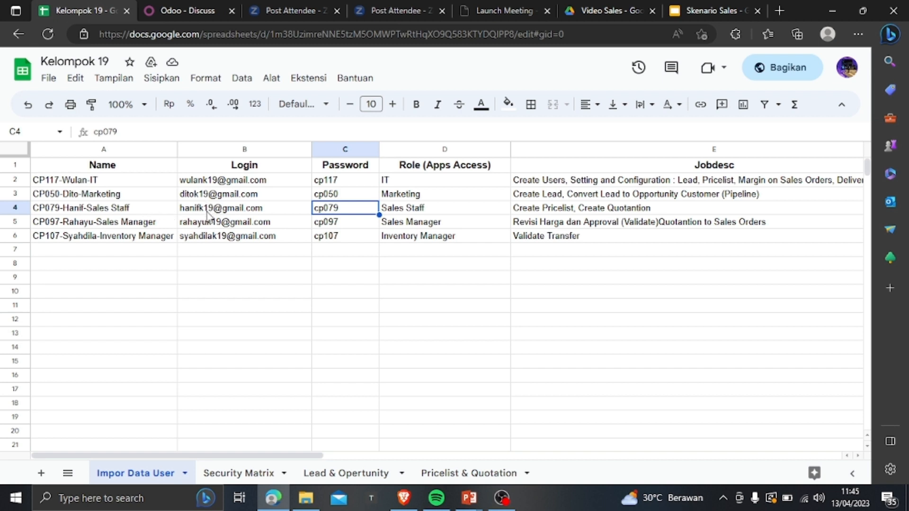
pyautogui.moveTo(209, 213)
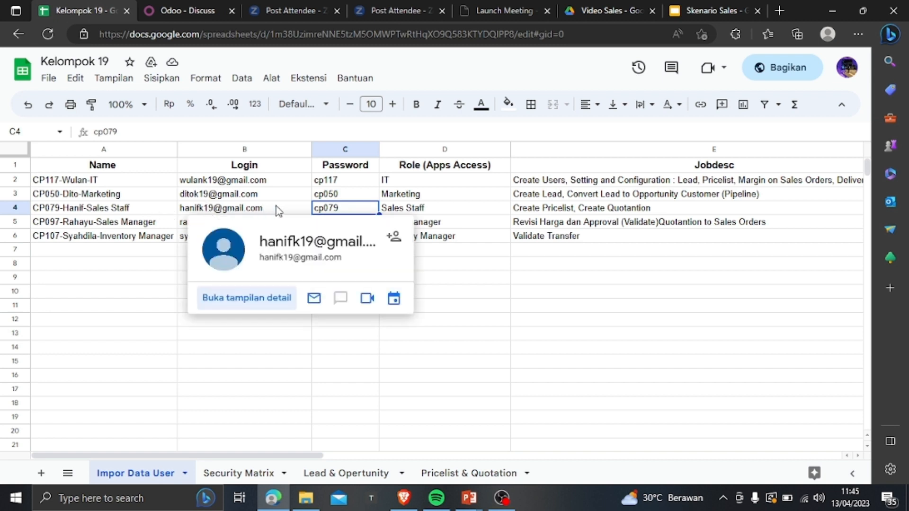
# Return to Odoo Discuss, read the direct message from the marketing user and dismiss the WhatsApp notification
pyautogui.click(169, 7)
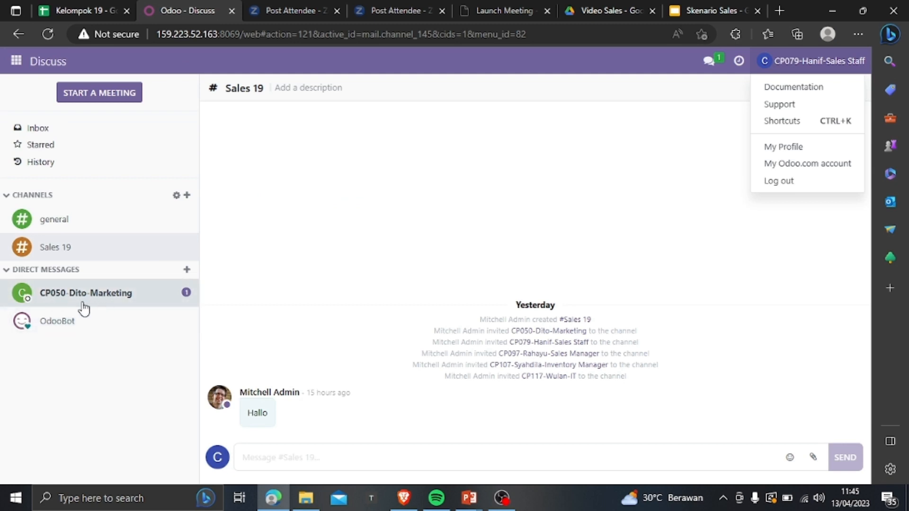
pyautogui.click(109, 294)
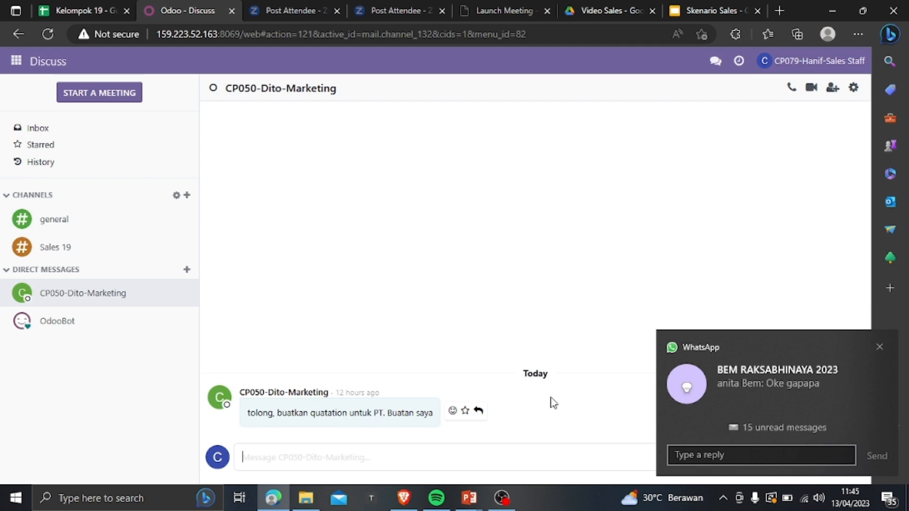
pyautogui.click(877, 345)
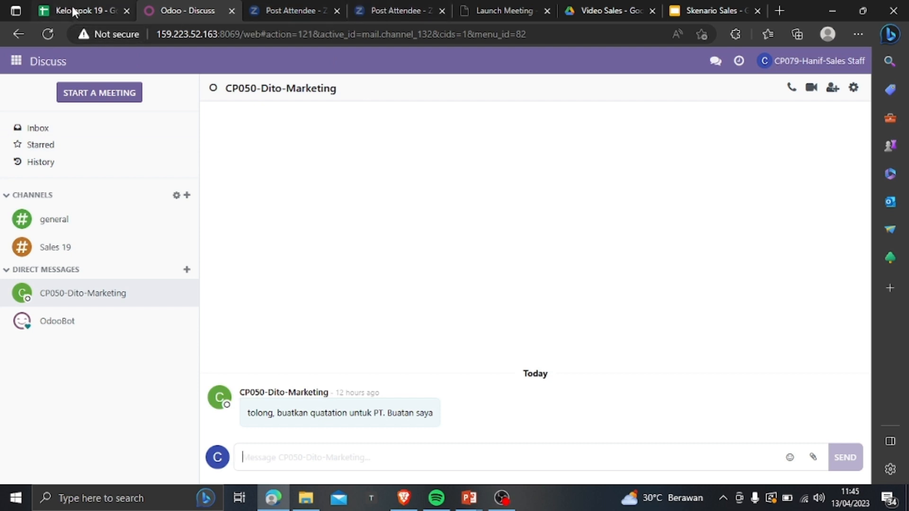
# Start a new pricelist in the Sales app
pyautogui.click(16, 61)
pyautogui.click(21, 155)
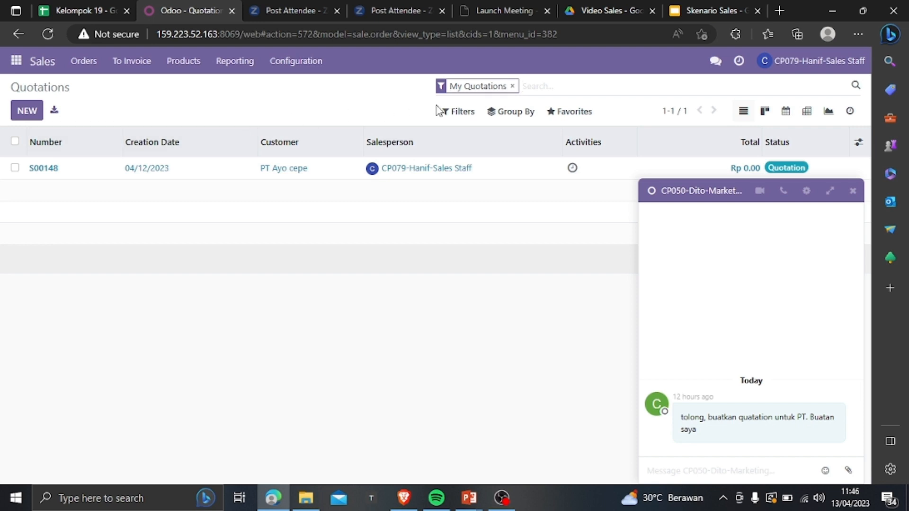
pyautogui.click(199, 67)
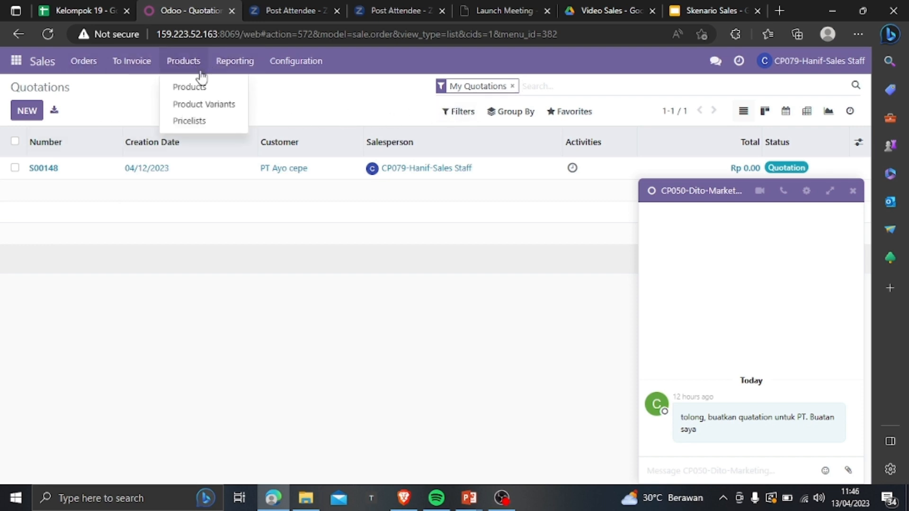
pyautogui.click(199, 120)
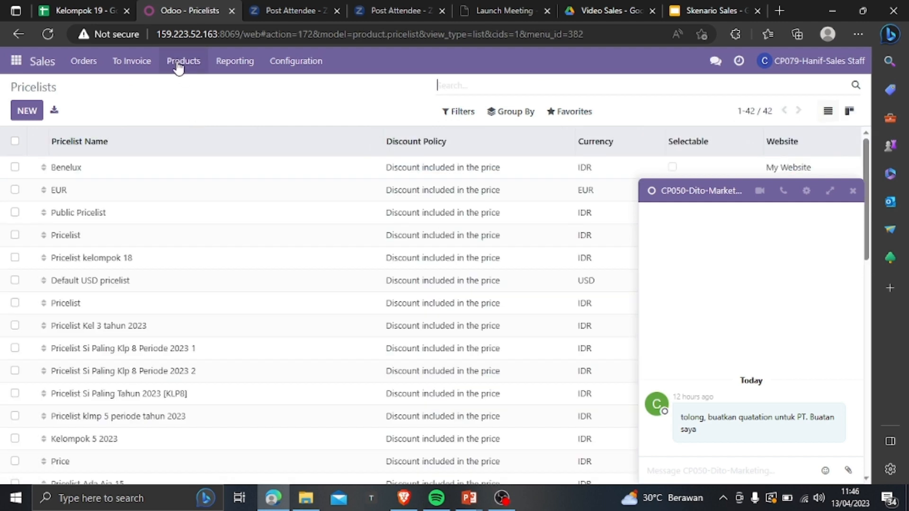
pyautogui.click(25, 110)
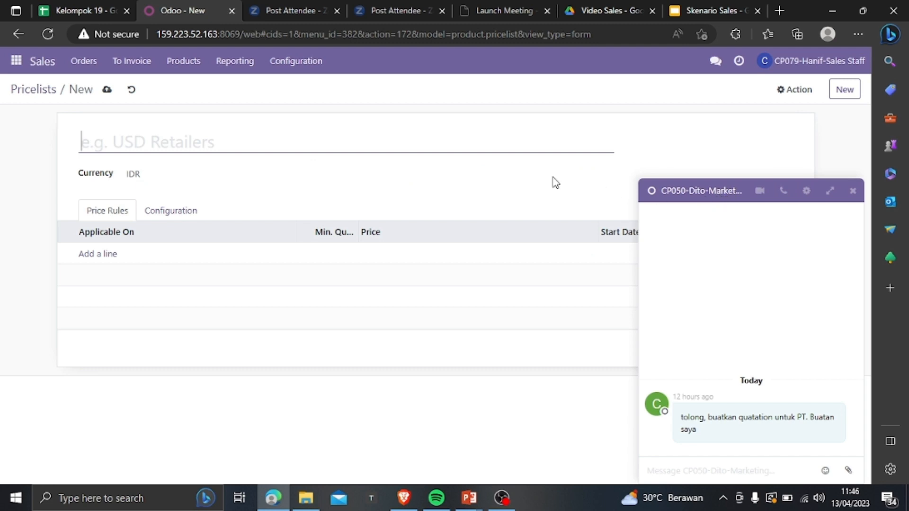
# Look up the price list data on the Pricelist & Quotation sheet of the Kelompok 19 spreadsheet and clear the new pricelist's partial name
pyautogui.click(385, 146)
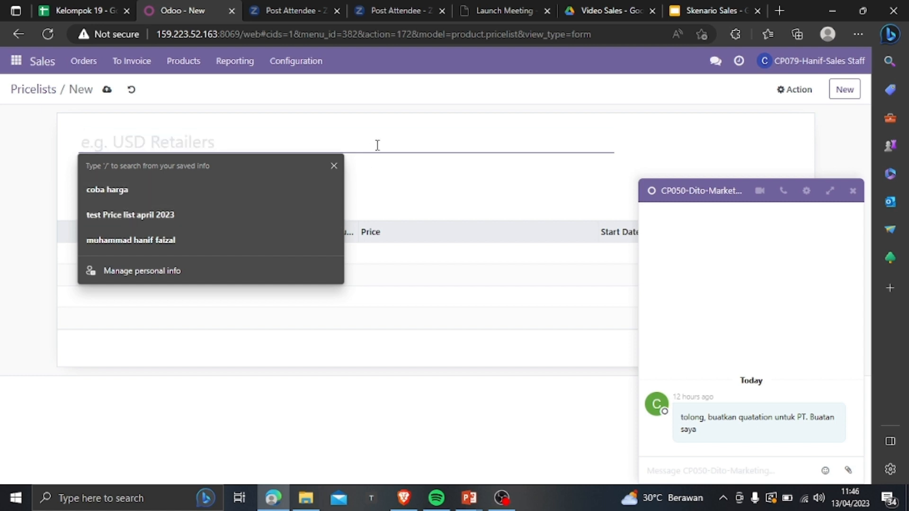
pyautogui.write('pr')
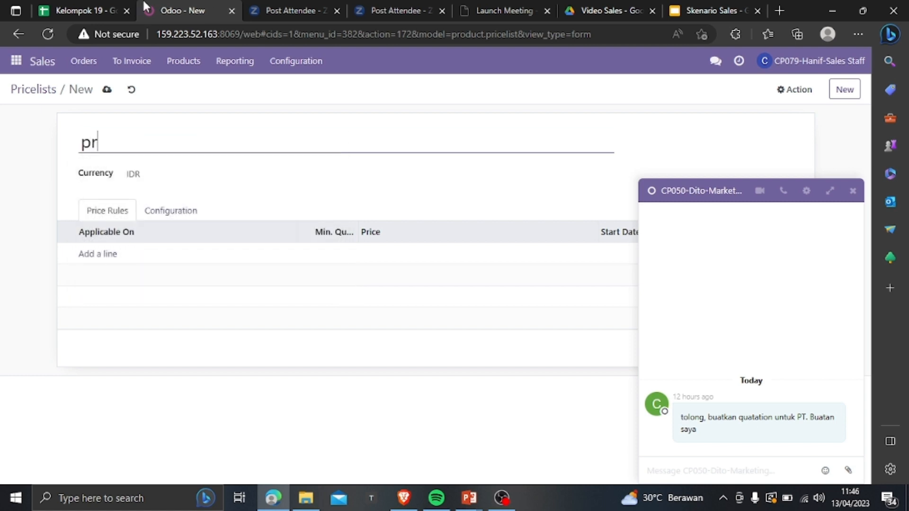
pyautogui.click(68, 10)
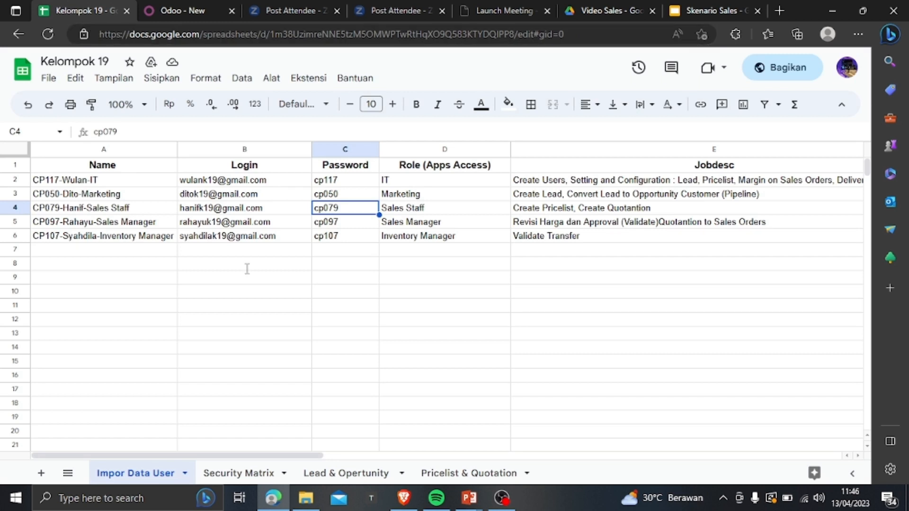
pyautogui.click(325, 475)
pyautogui.click(443, 473)
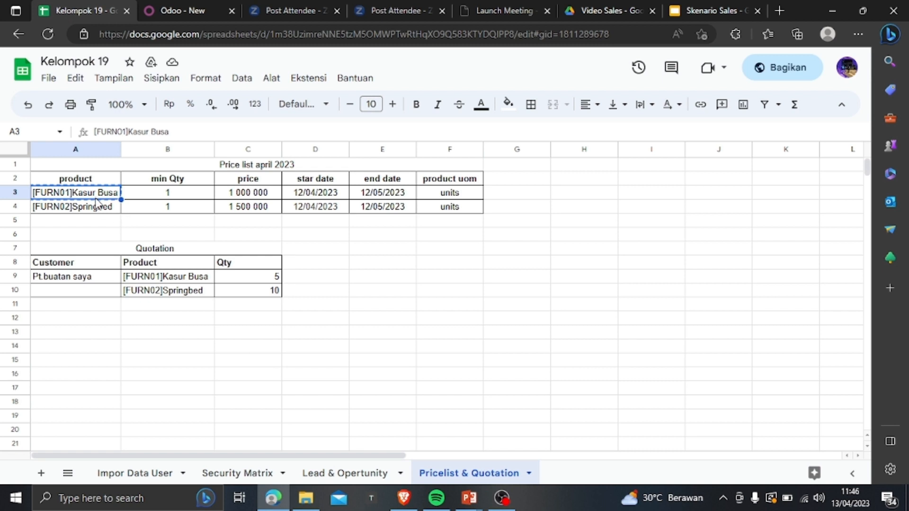
pyautogui.click(192, 14)
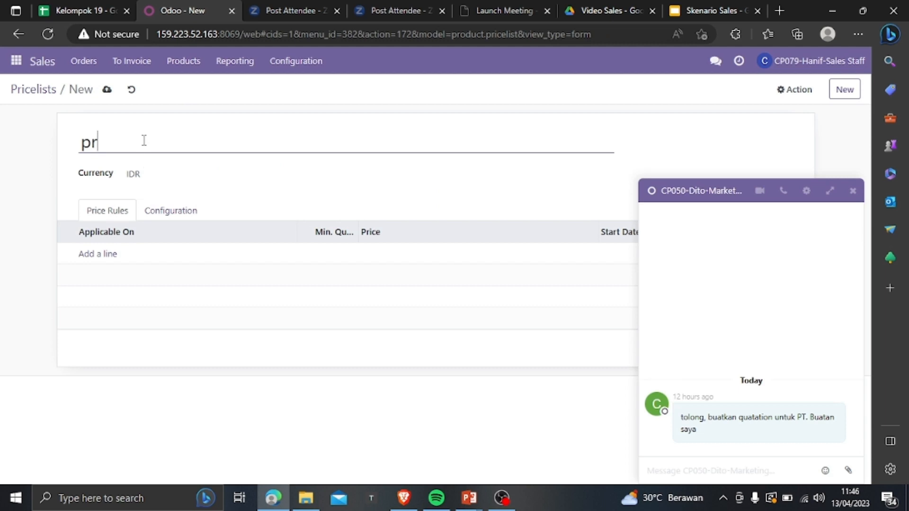
pyautogui.press('BackSpace')
pyautogui.press('BackSpace')
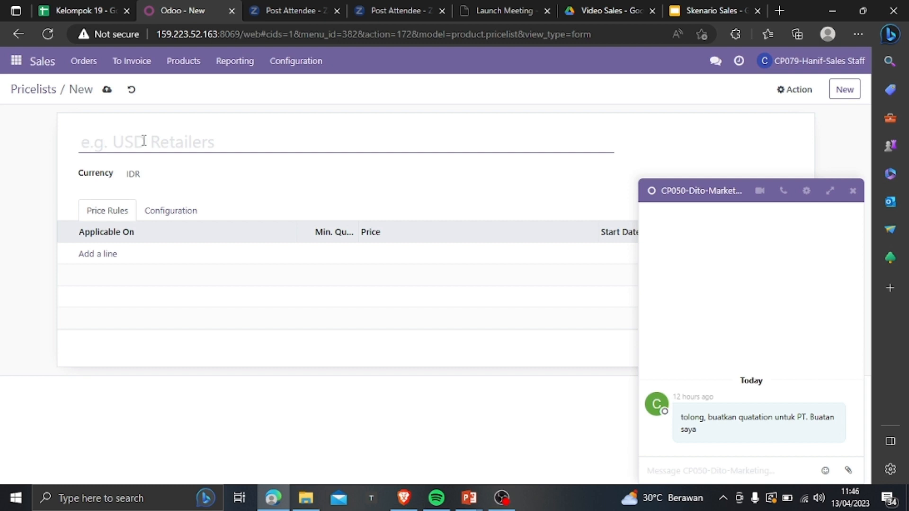
# Name the new pricelist "kelopok 19 harga barang"
pyautogui.write('kl')
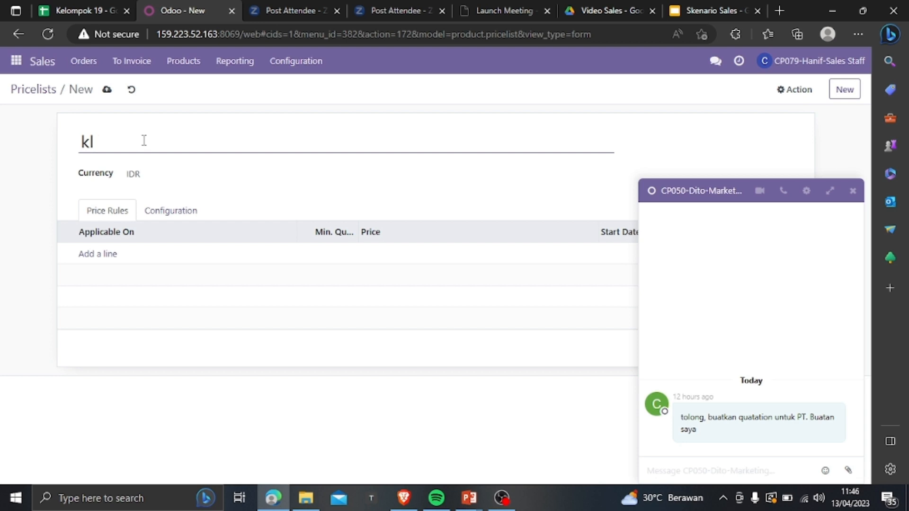
pyautogui.write('elompok')
pyautogui.press('BackSpace')
pyautogui.press('BackSpace')
pyautogui.press('BackSpace')
pyautogui.press('BackSpace')
pyautogui.press('BackSpace')
pyautogui.press('BackSpace')
pyautogui.press('BackSpace')
pyautogui.press('BackSpace')
pyautogui.press('BackSpace')
pyautogui.press('BackSpace')
pyautogui.write('kelopok 10')
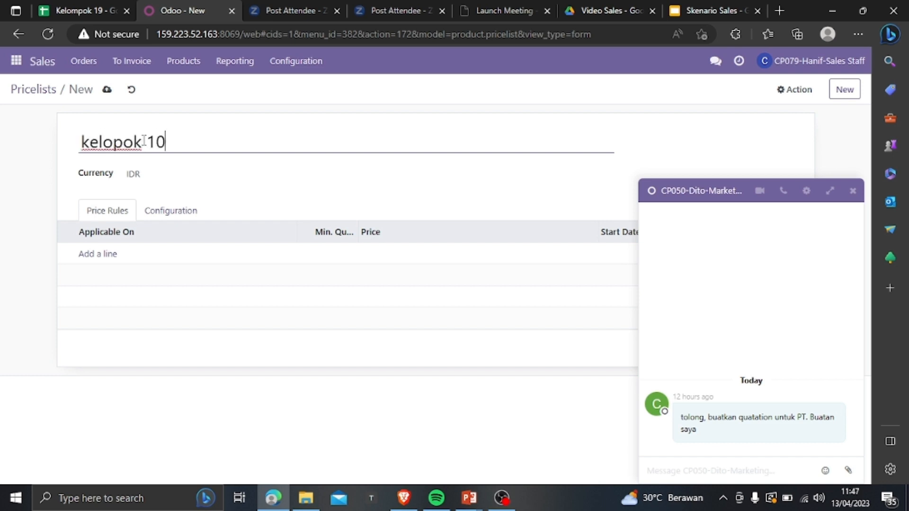
pyautogui.press('BackSpace')
pyautogui.write('9 harag')
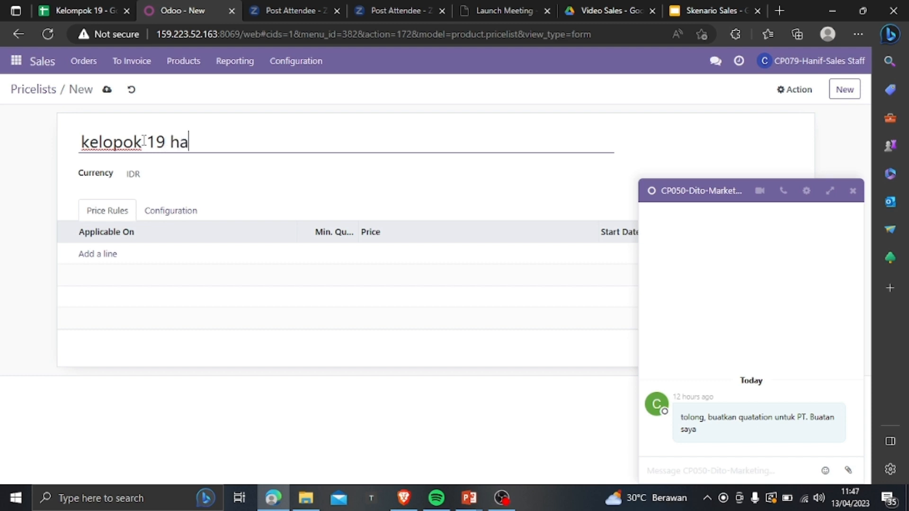
pyautogui.press('BackSpace')
pyautogui.press('BackSpace')
pyautogui.write('ga barang')
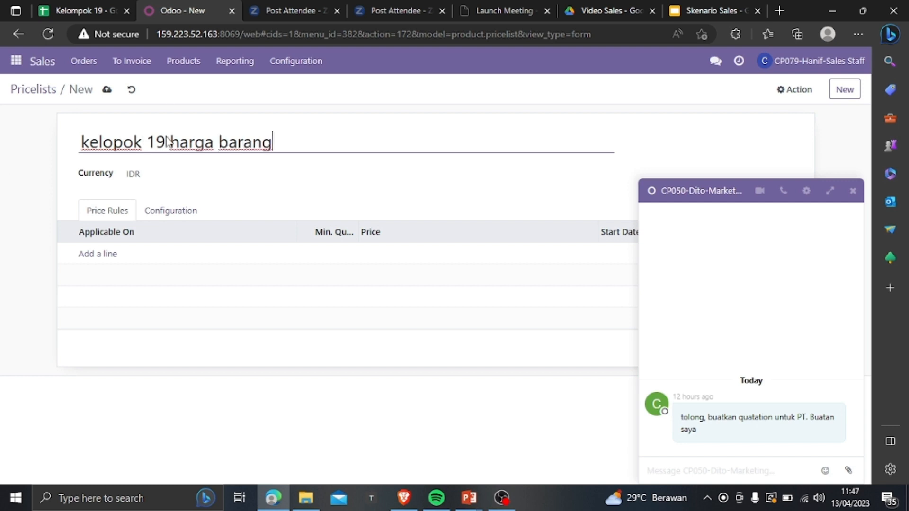
# Add a price rule to the pricelist and enter the first product's price from the Kelompok 19 spreadsheet, 1 000 000, as its fixed price
pyautogui.click(100, 254)
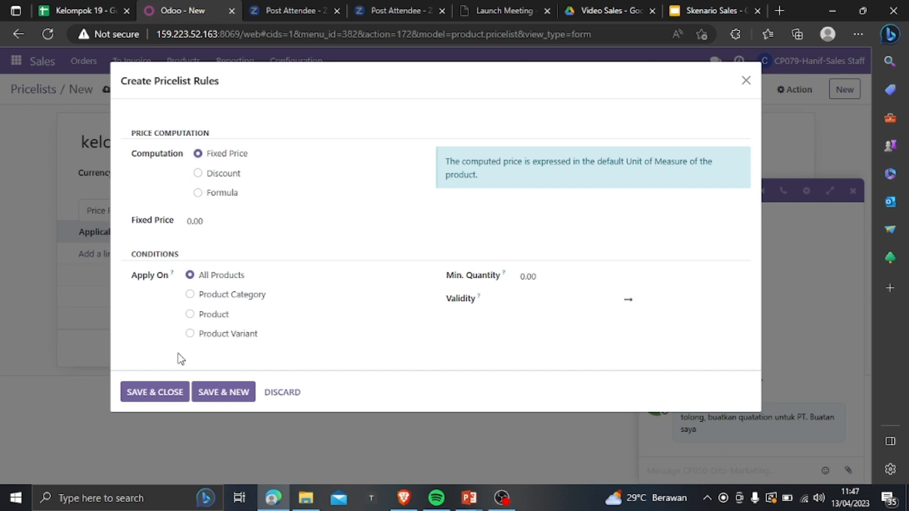
pyautogui.click(74, 6)
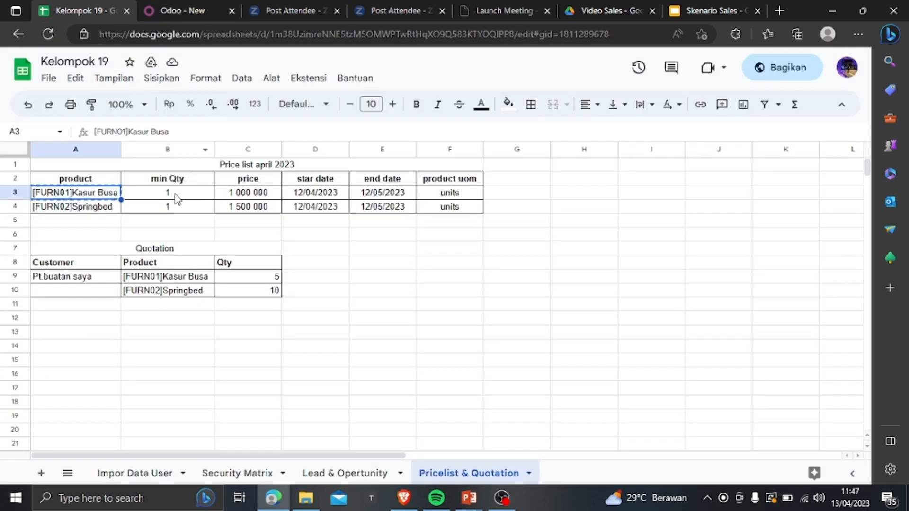
pyautogui.click(175, 6)
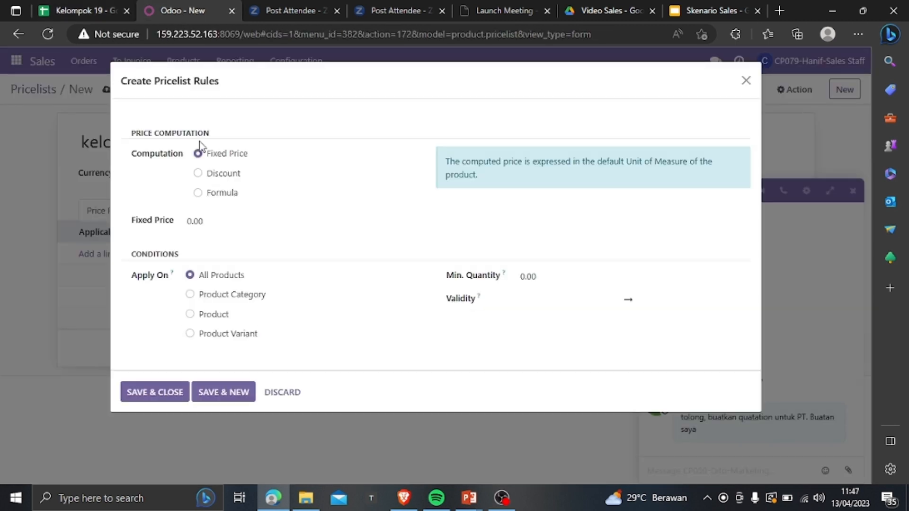
pyautogui.click(72, 12)
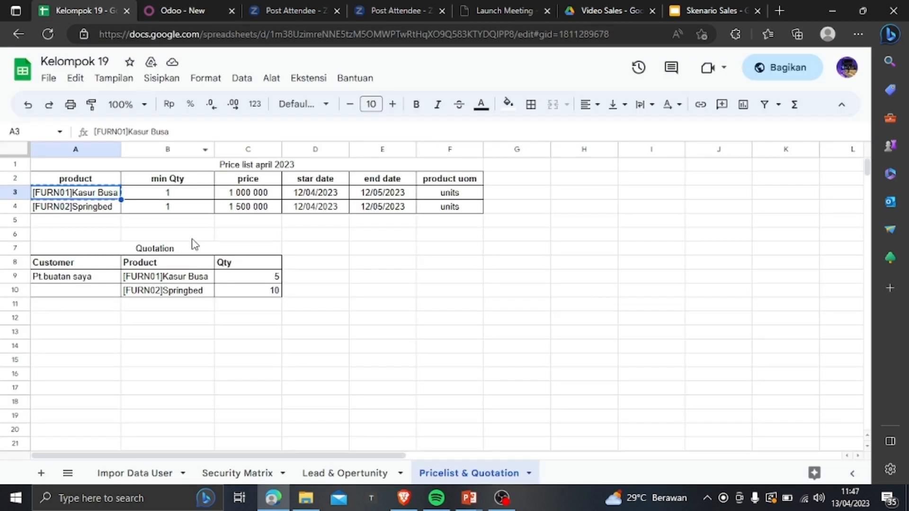
pyautogui.click(261, 194)
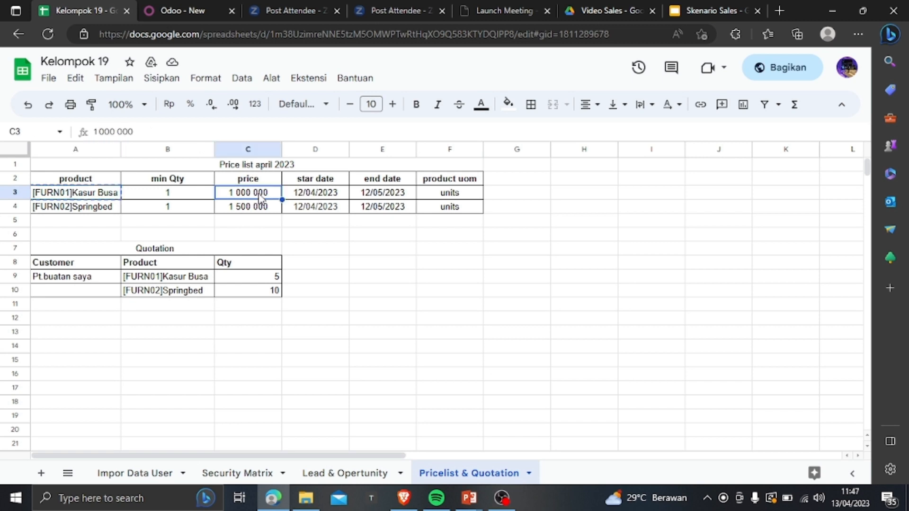
pyautogui.click(183, 11)
pyautogui.click(213, 223)
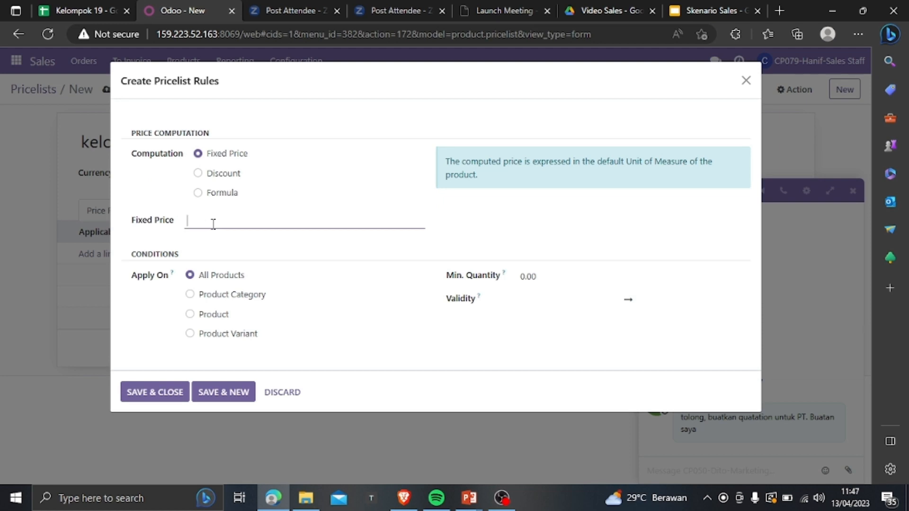
pyautogui.write('1 000 000')
# Apply the rule to a single product, searching with [FURN01]Kasur Busa from the spreadsheet and choosing [FURN01] Tempat Tidur Ukuran King - 20
pyautogui.click(191, 315)
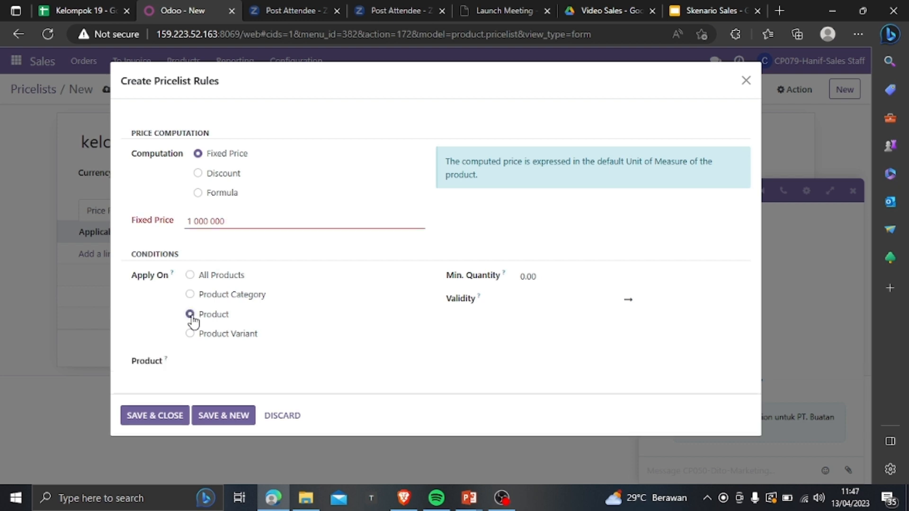
pyautogui.click(75, 6)
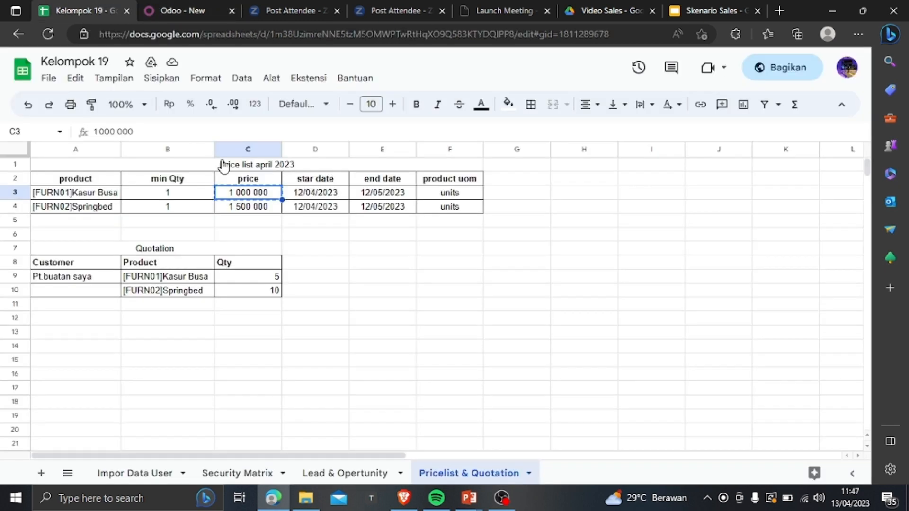
pyautogui.click(76, 195)
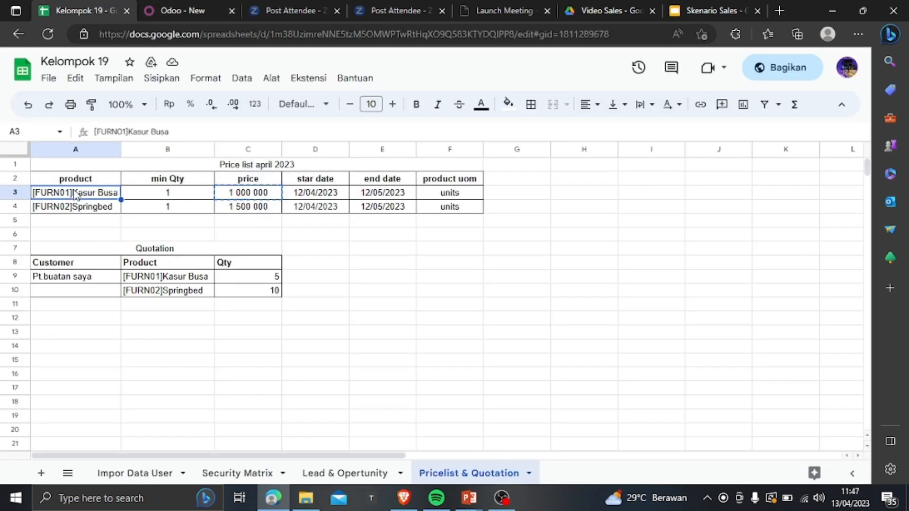
pyautogui.click(209, 8)
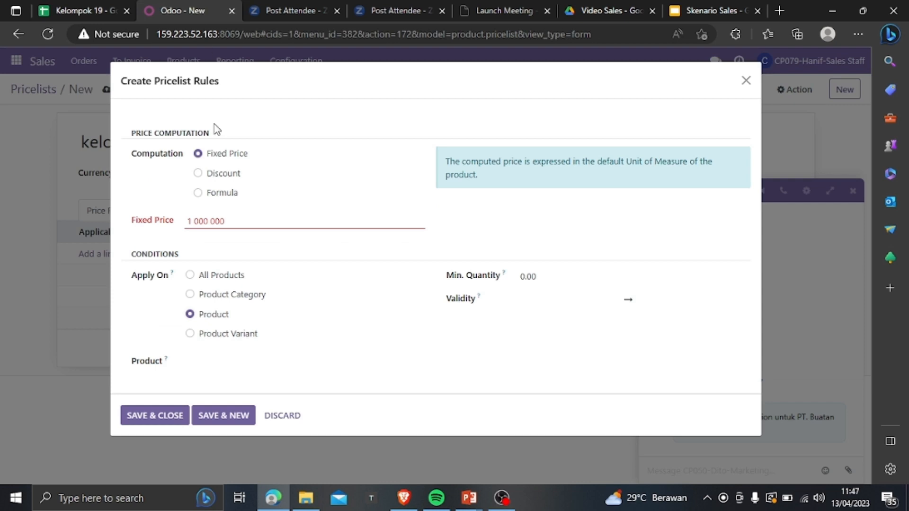
pyautogui.click(210, 362)
pyautogui.write('[FURN01]Kasur Busa')
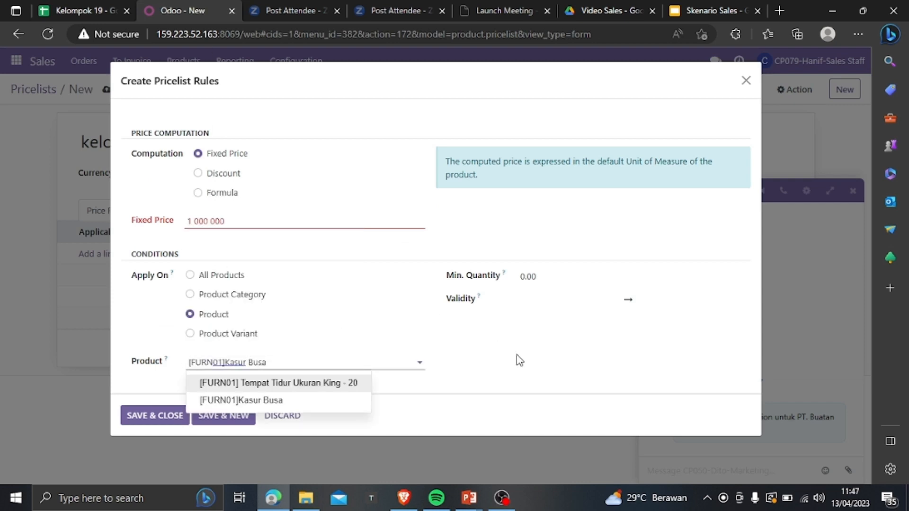
pyautogui.press('Return')
# Set the rule's minimum quantity to 1.00 and its validity from 04/12/2023 to 05/12/2023 (12 April to 12 May)
pyautogui.click(549, 276)
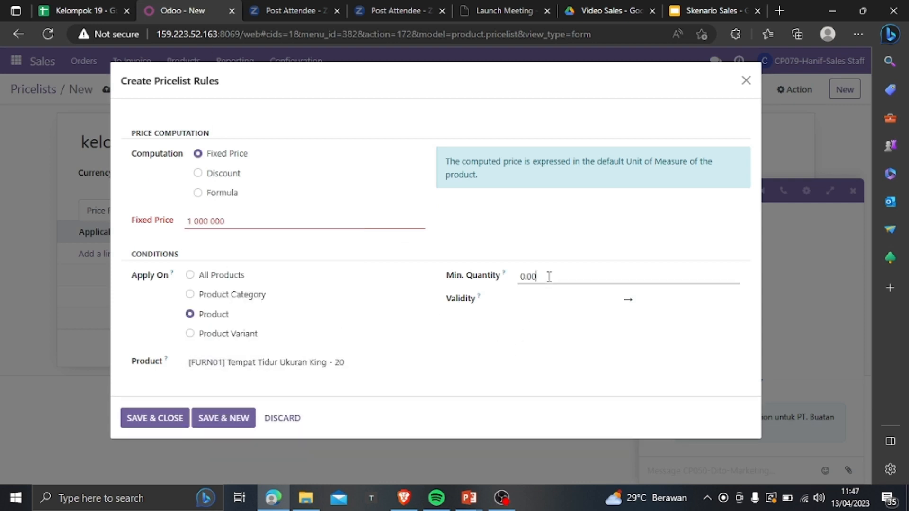
pyautogui.doubleClick(535, 276)
pyautogui.press('BackSpace')
pyautogui.write('1')
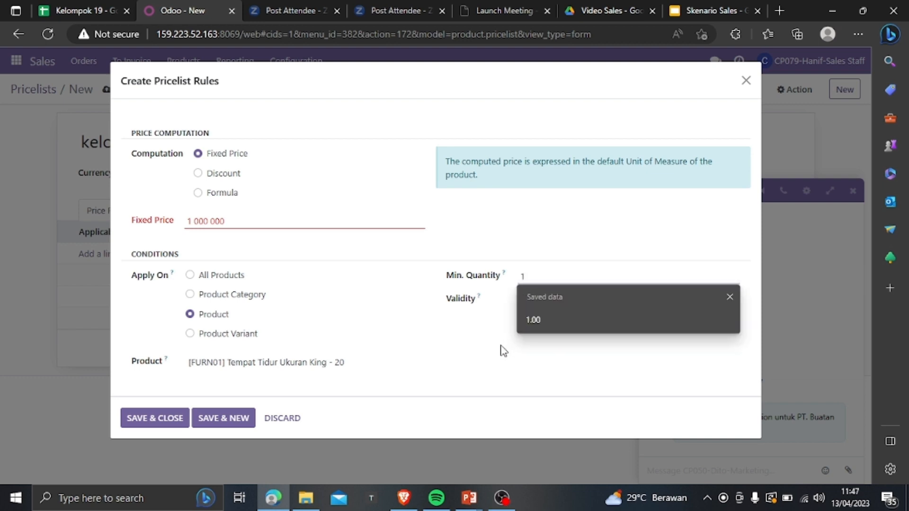
pyautogui.click(534, 320)
pyautogui.click(568, 304)
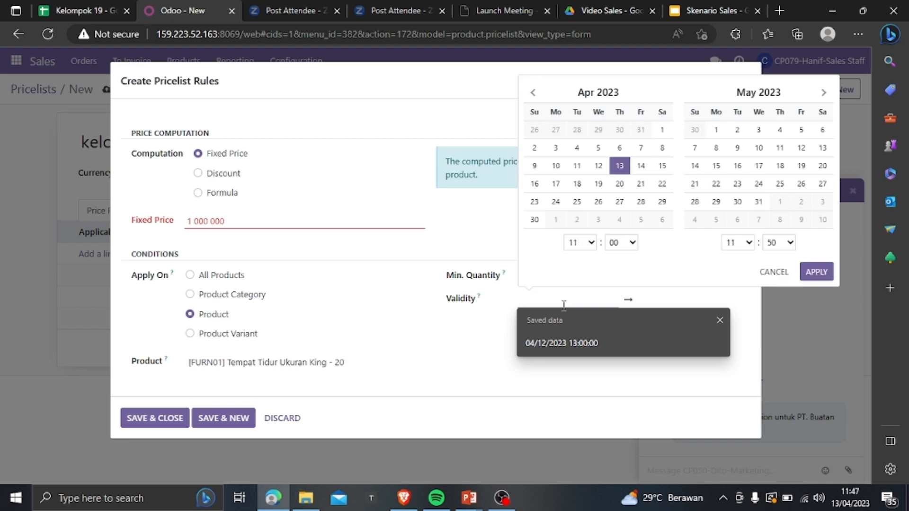
pyautogui.click(598, 167)
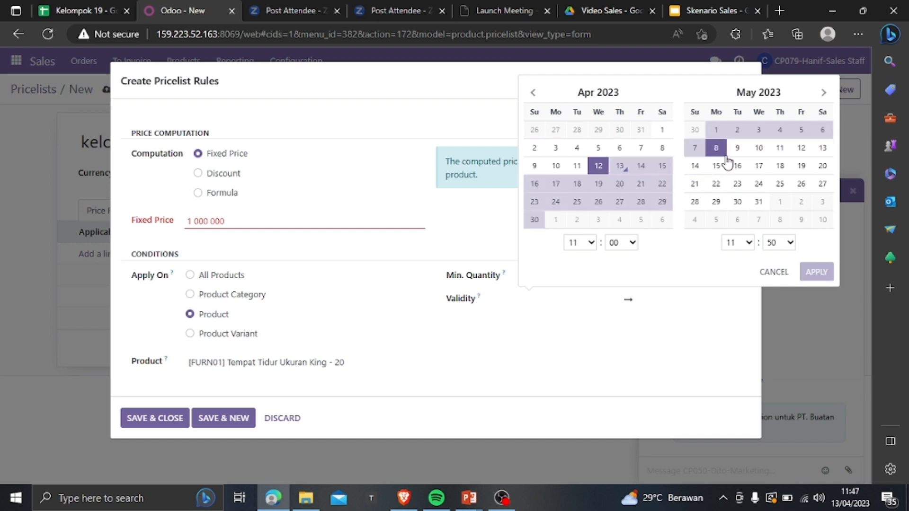
pyautogui.click(760, 166)
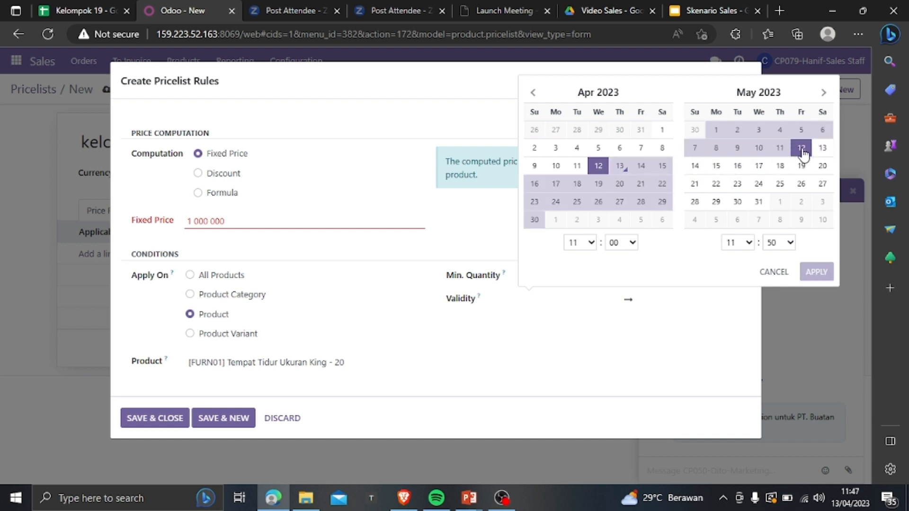
pyautogui.click(824, 271)
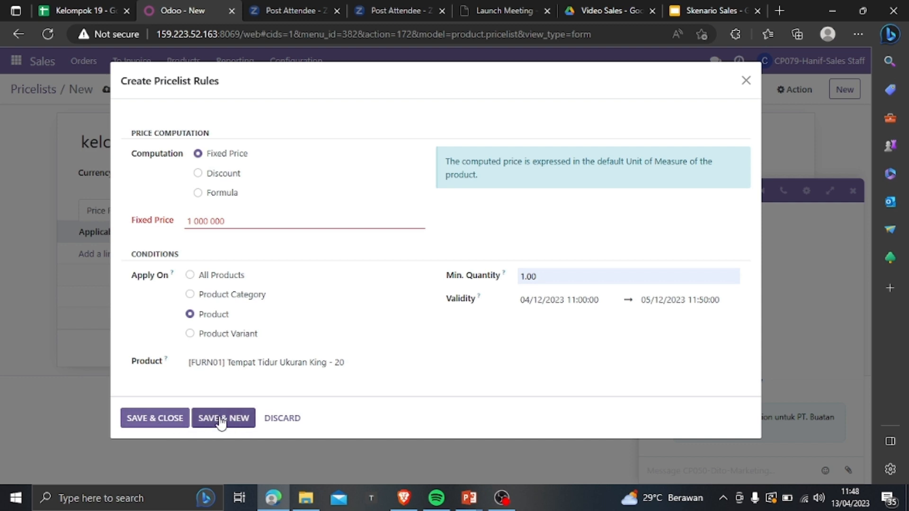
# Remove the spaces from the fixed price so it reads 1000000, and save and close the FURN01 rule
pyautogui.click(165, 425)
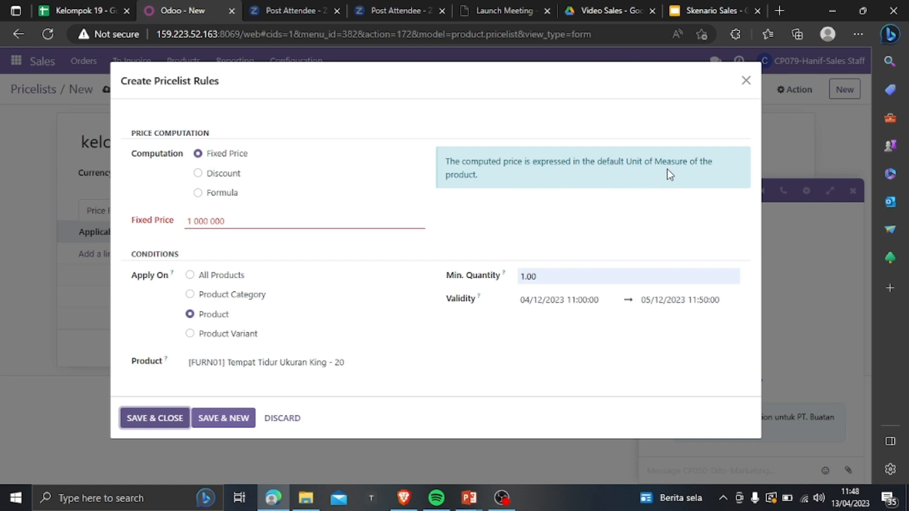
pyautogui.click(223, 222)
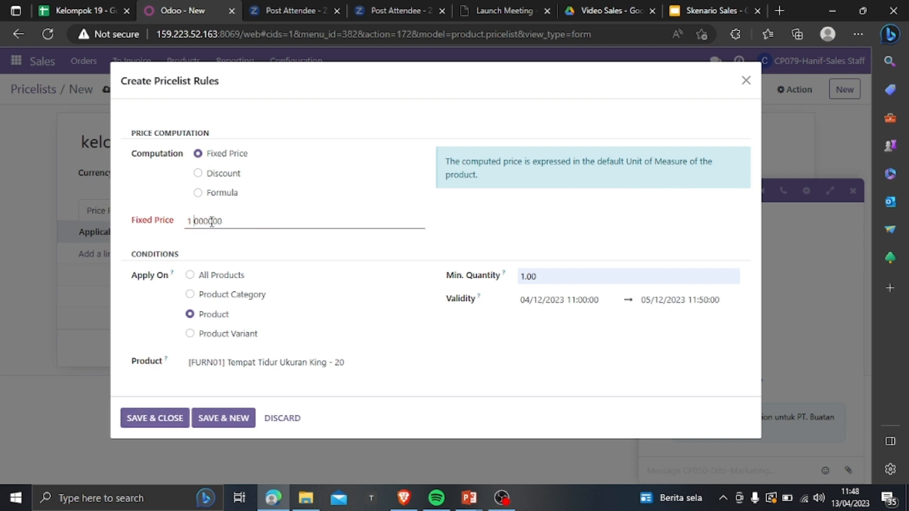
pyautogui.press('BackSpace')
pyautogui.click(338, 290)
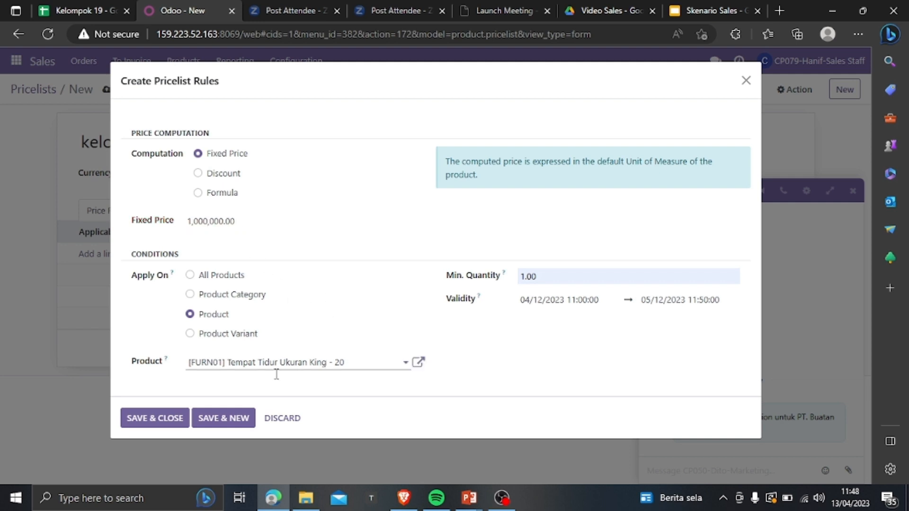
pyautogui.click(152, 419)
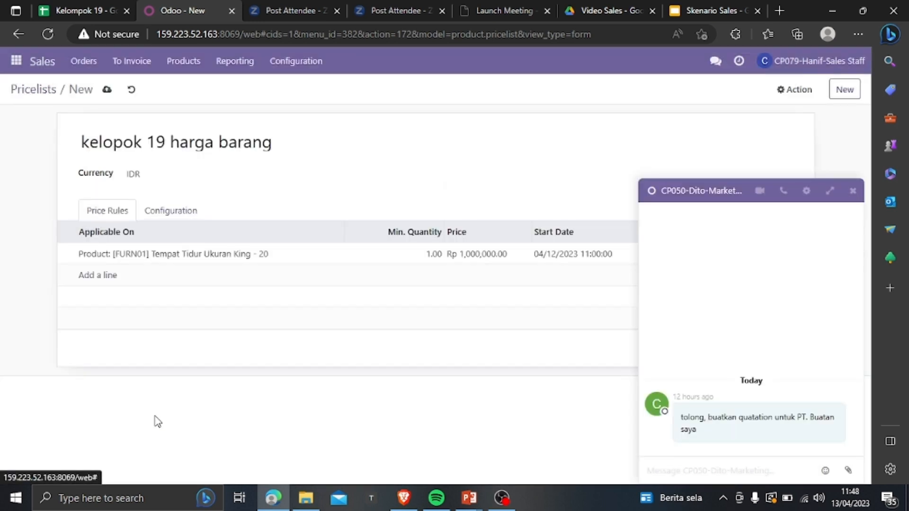
# Add a second price rule with the spreadsheet's second price, 1500000, as its fixed price
pyautogui.click(94, 277)
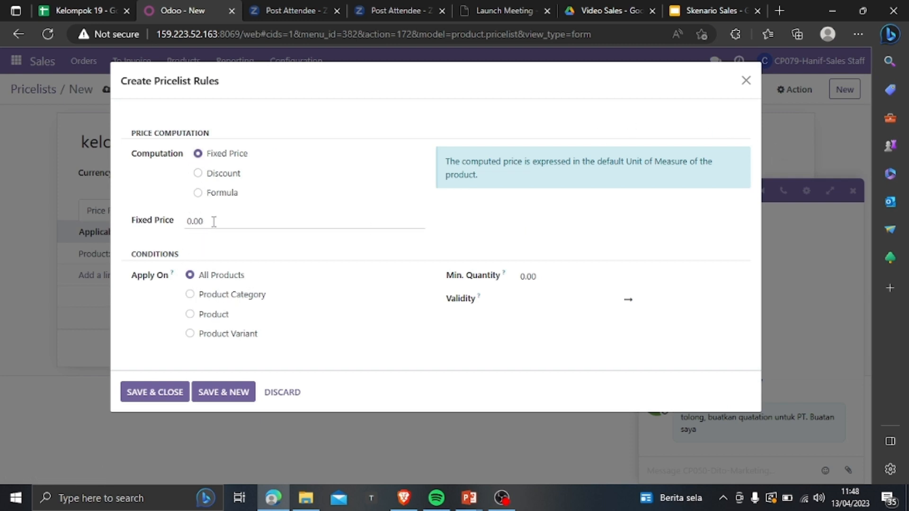
pyautogui.click(116, 13)
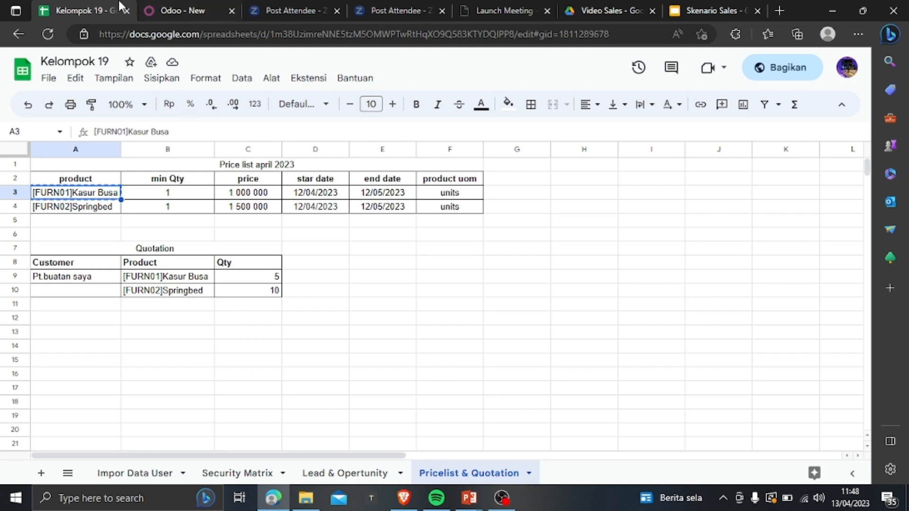
pyautogui.click(178, 9)
pyautogui.click(255, 216)
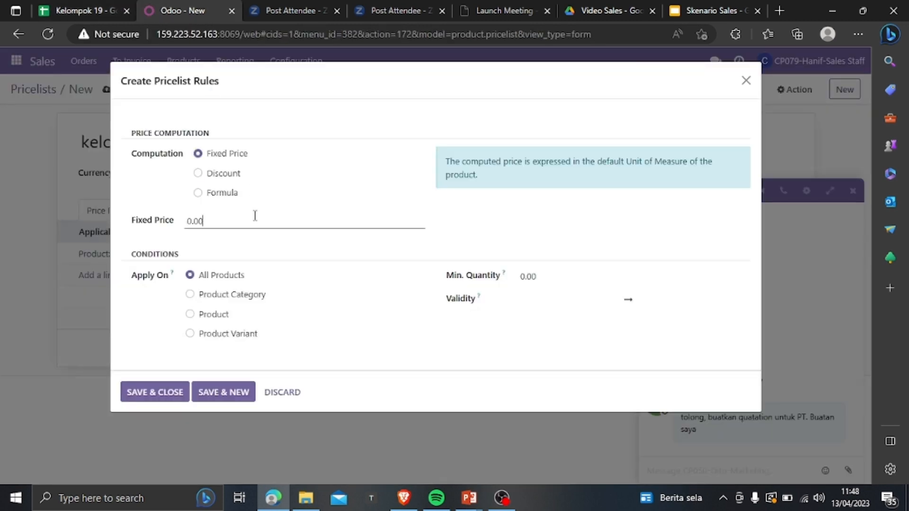
pyautogui.write('1500000')
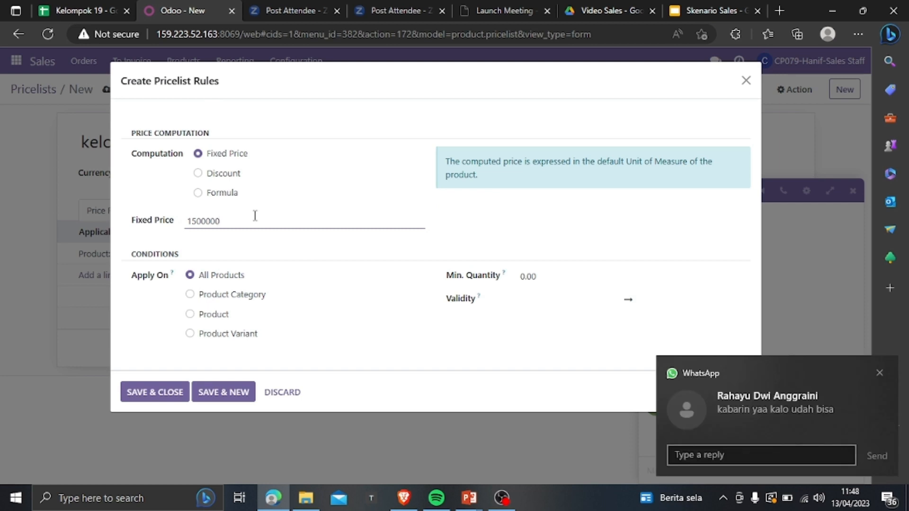
pyautogui.click(305, 281)
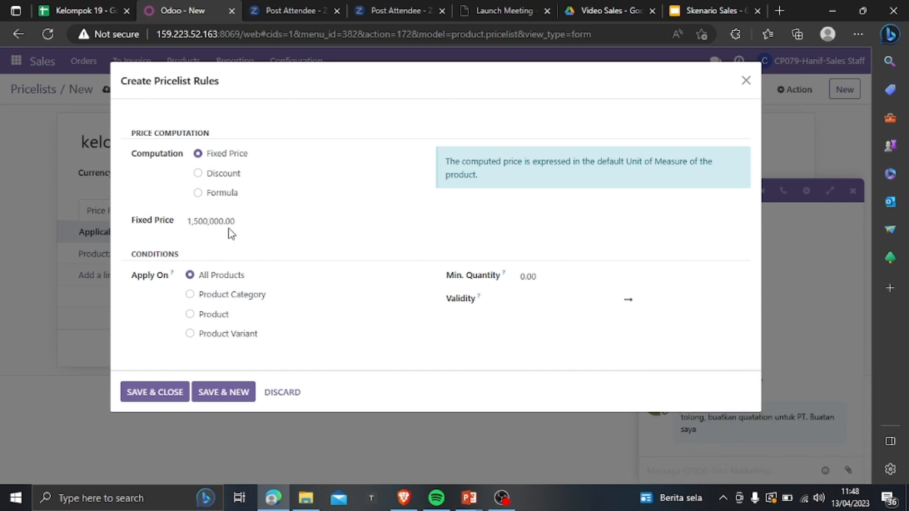
# Apply the second rule to a single product, searching with [FURN02]Springbed from the spreadsheet and choosing [FURN02] Meja Kerja - 20
pyautogui.click(208, 314)
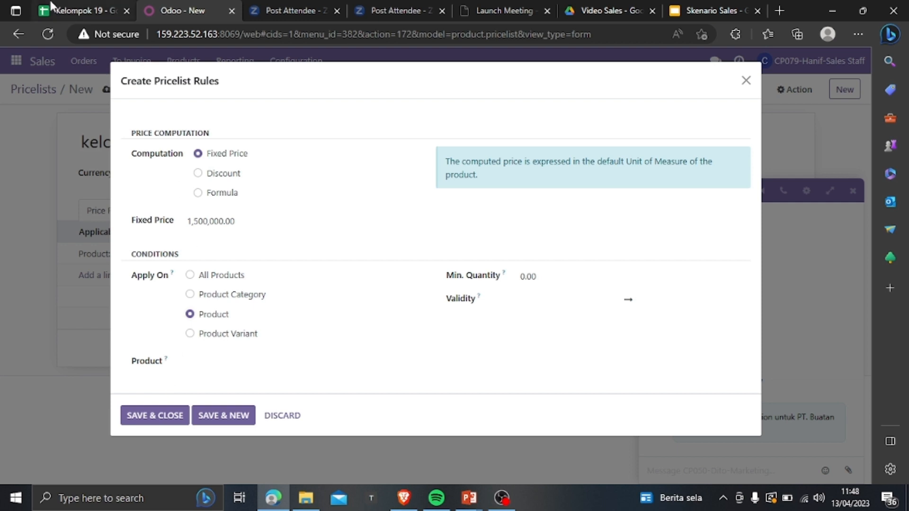
pyautogui.click(81, 10)
pyautogui.click(61, 209)
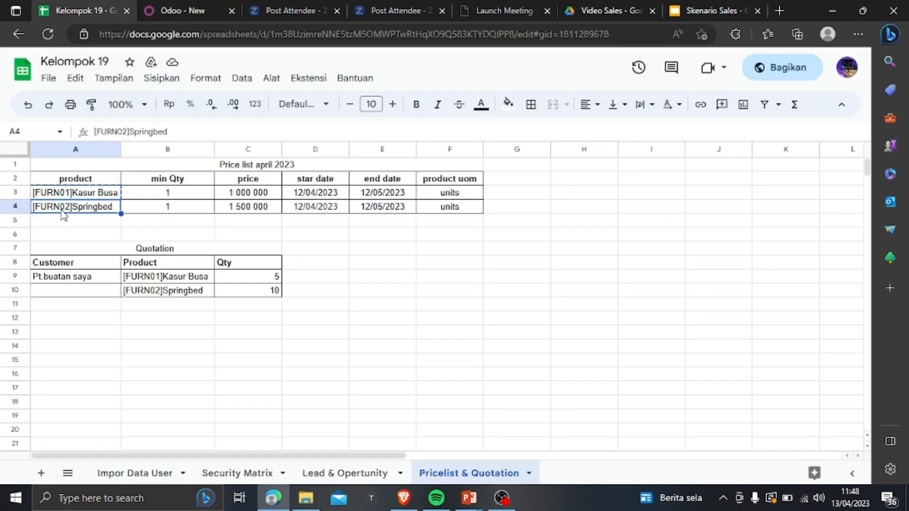
pyautogui.click(184, 10)
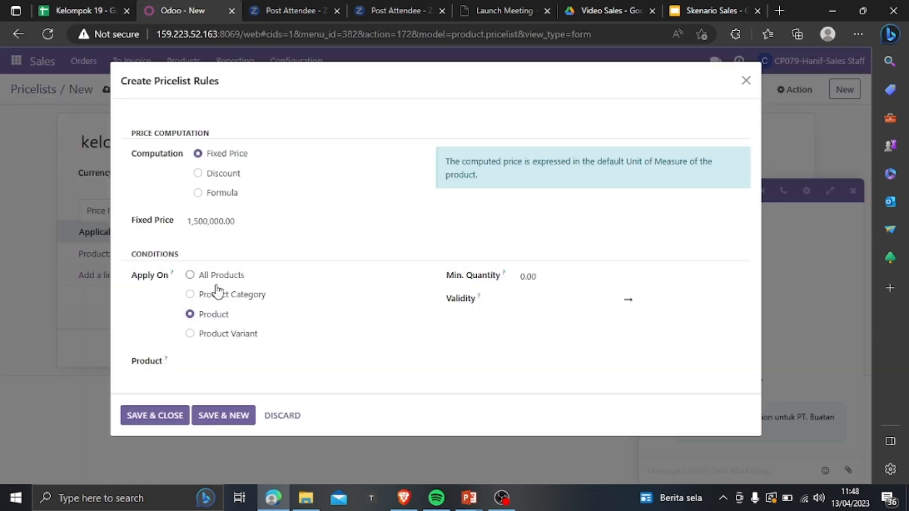
pyautogui.click(207, 361)
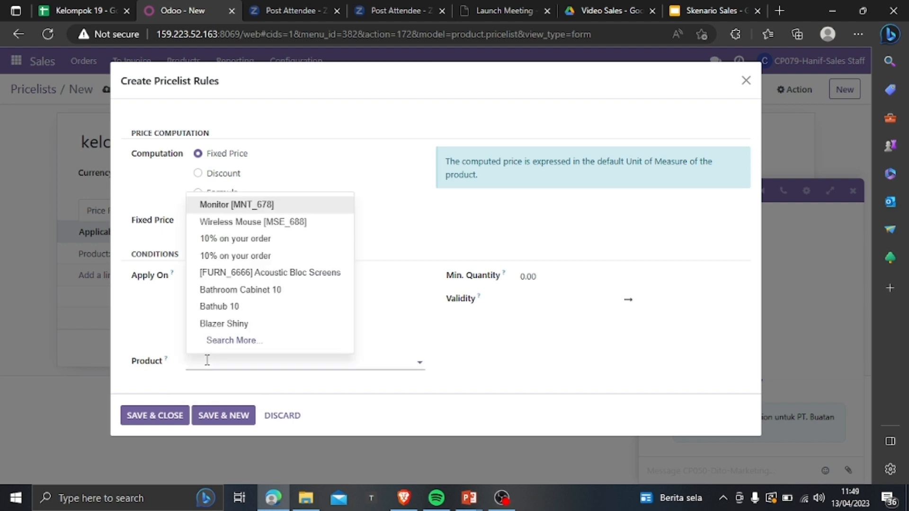
pyautogui.write('[FURN02]Springbed')
pyautogui.press('Tab')
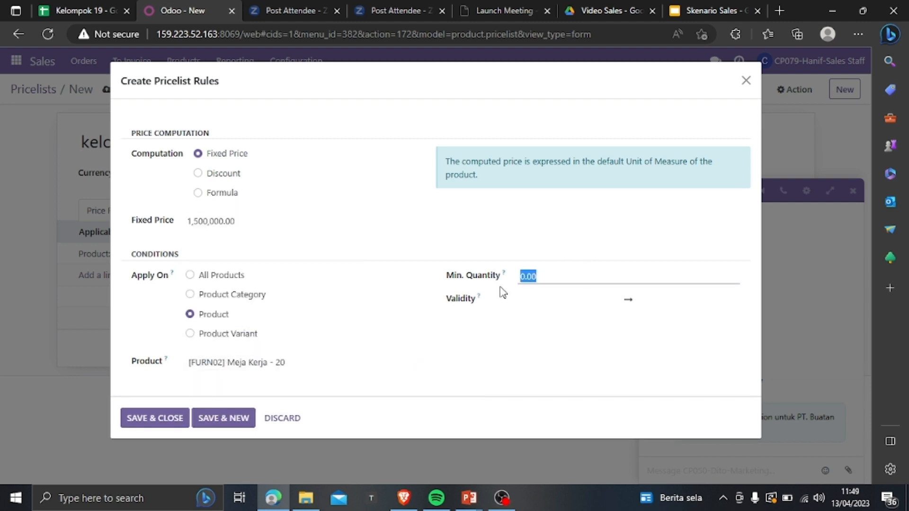
# Give the FURN02 rule a minimum quantity of 1 and a validity from 04/12/2023 to 05/12/2023, and save and close it
pyautogui.write('1')
pyautogui.click(514, 362)
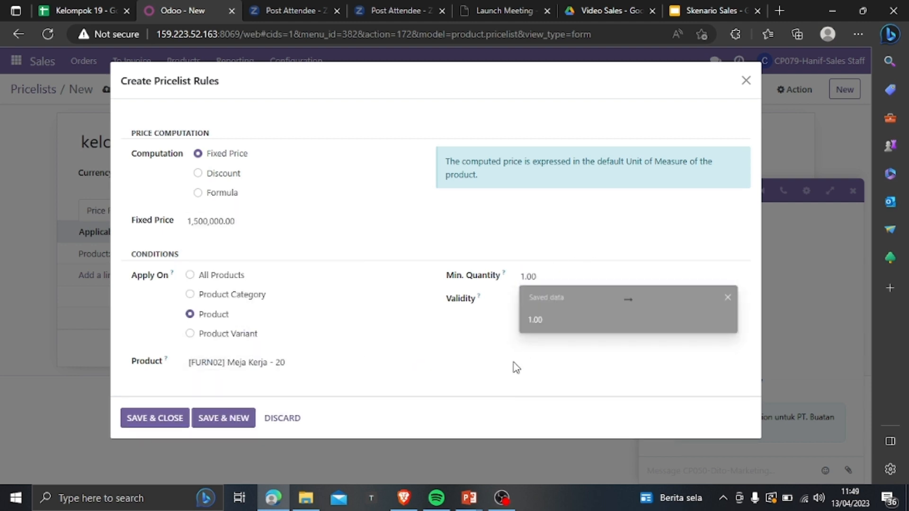
pyautogui.click(542, 299)
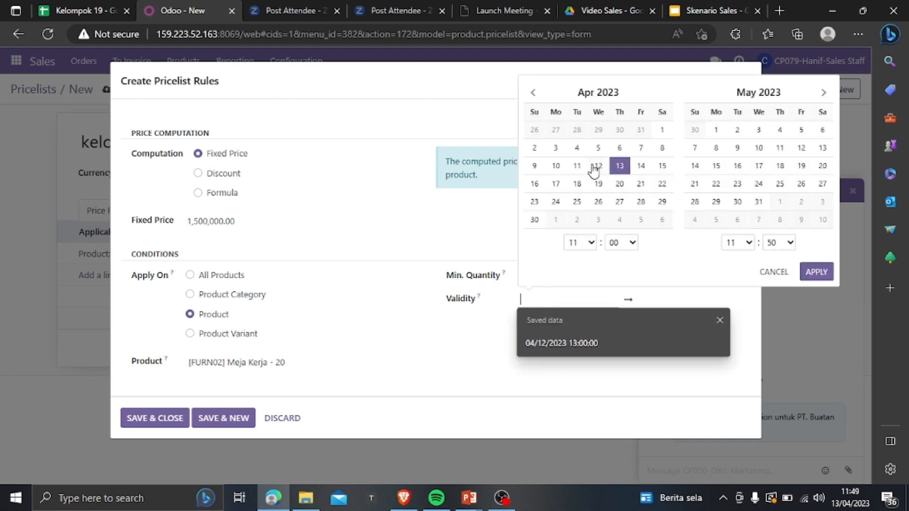
pyautogui.click(599, 168)
pyautogui.click(599, 168)
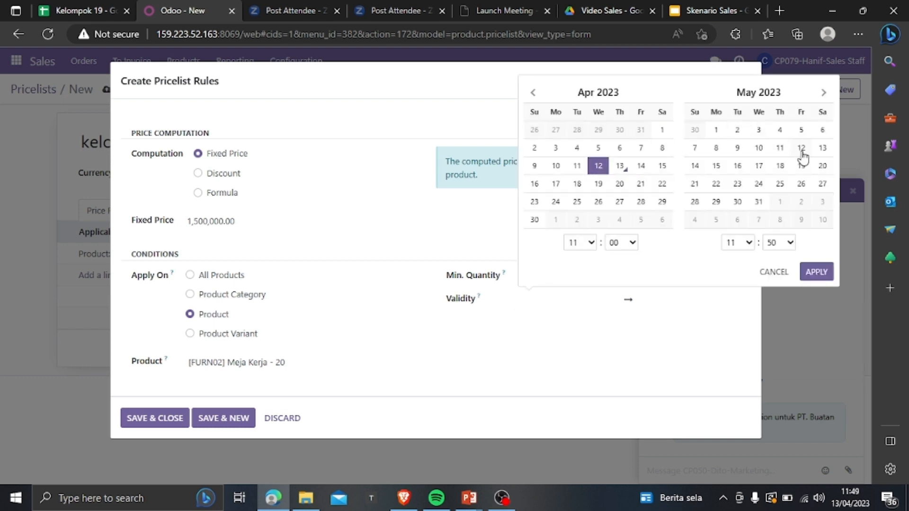
pyautogui.click(599, 167)
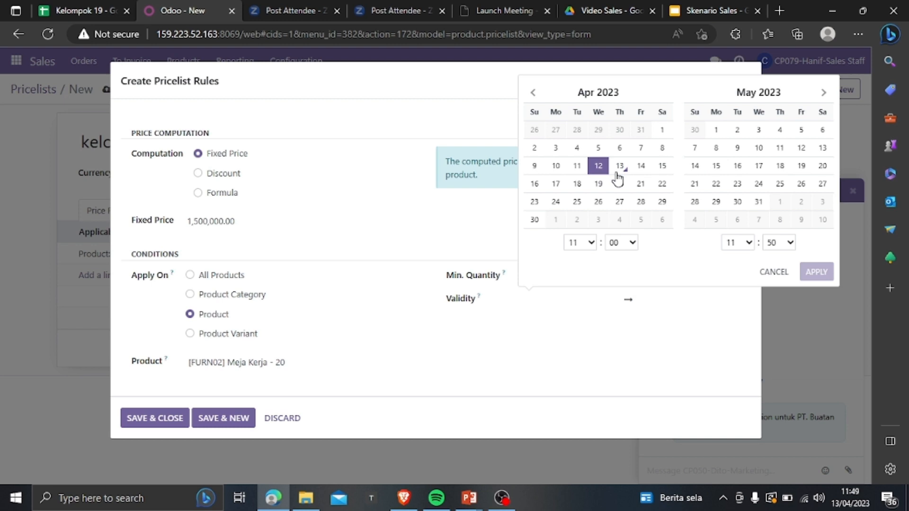
pyautogui.click(801, 148)
pyautogui.click(805, 151)
pyautogui.click(826, 275)
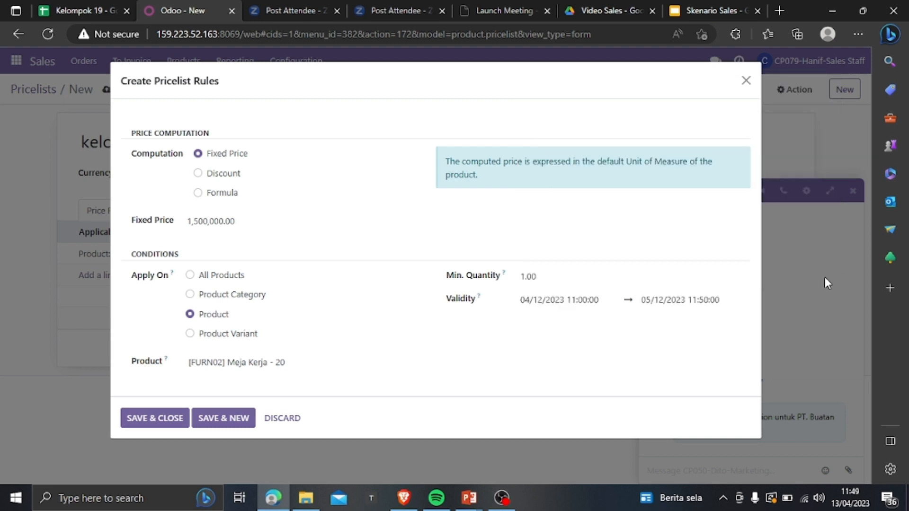
pyautogui.click(153, 420)
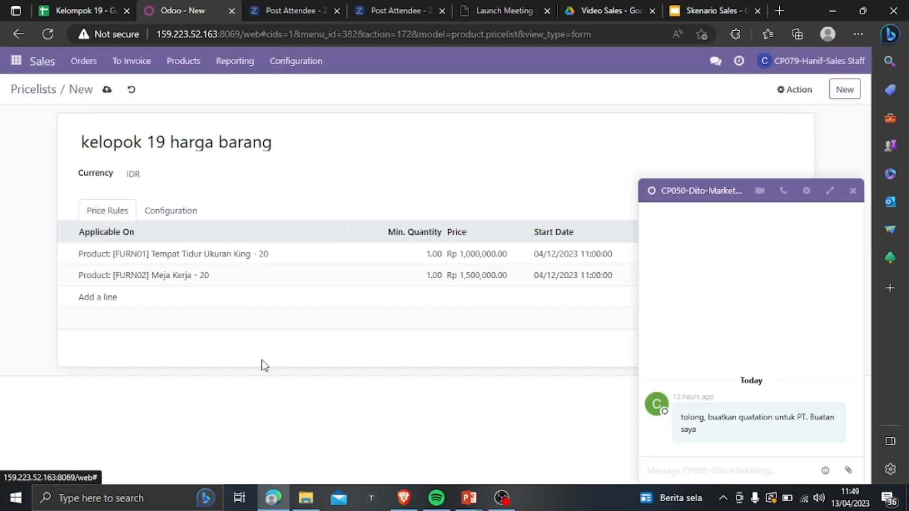
# Close the chat conversation and save the kelopok 19 harga barang pricelist, reviewing its configuration and price rules
pyautogui.click(852, 191)
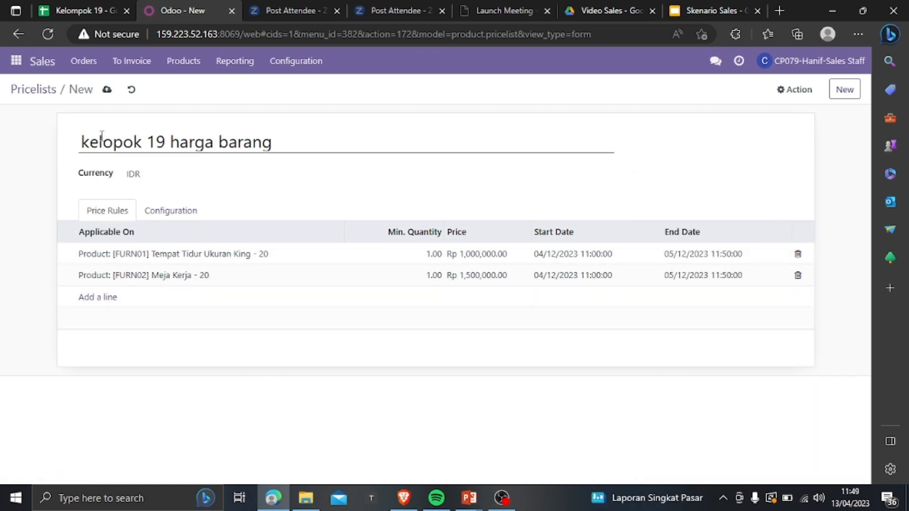
pyautogui.click(108, 90)
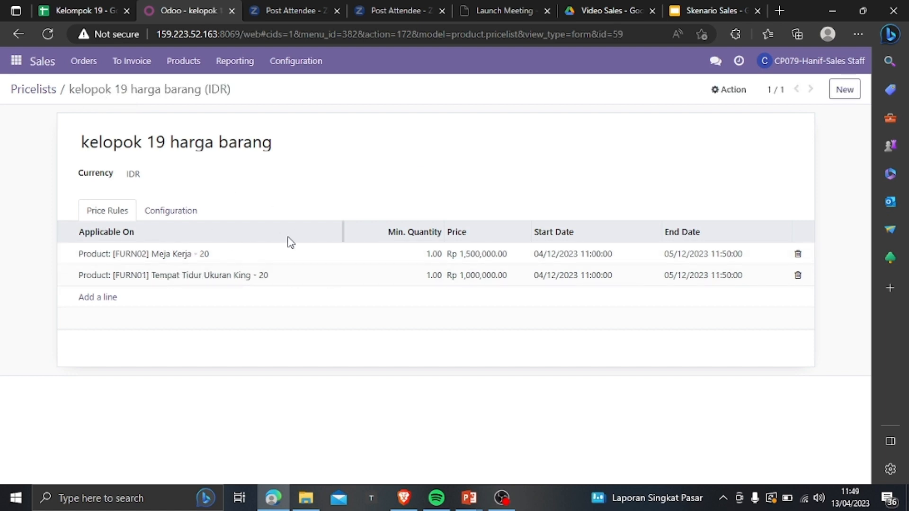
pyautogui.click(183, 216)
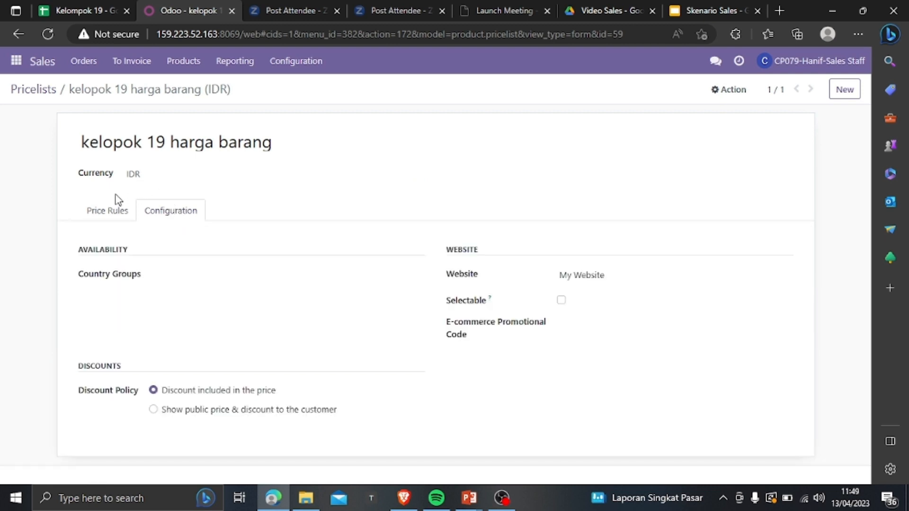
pyautogui.click(109, 211)
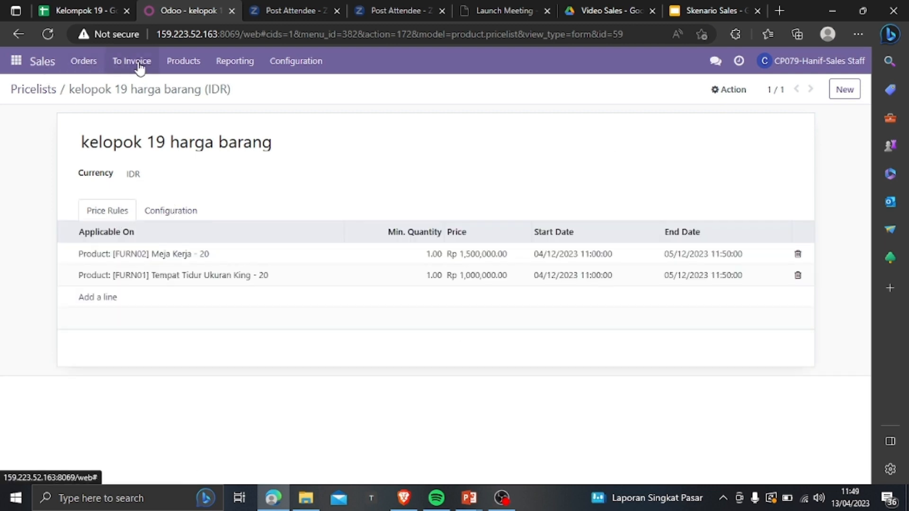
# Create a new quotation with PT Buatan Saya, the customer given in the spreadsheet's quotation table
pyautogui.click(83, 61)
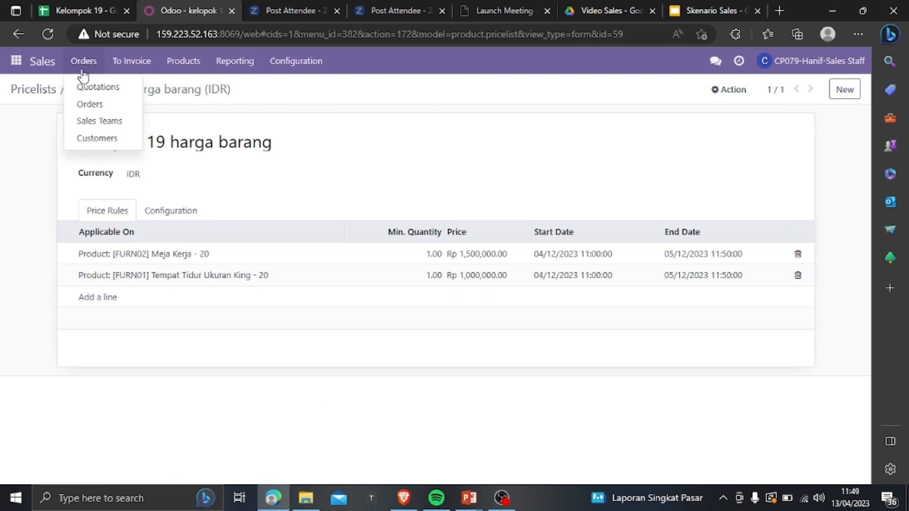
pyautogui.click(92, 88)
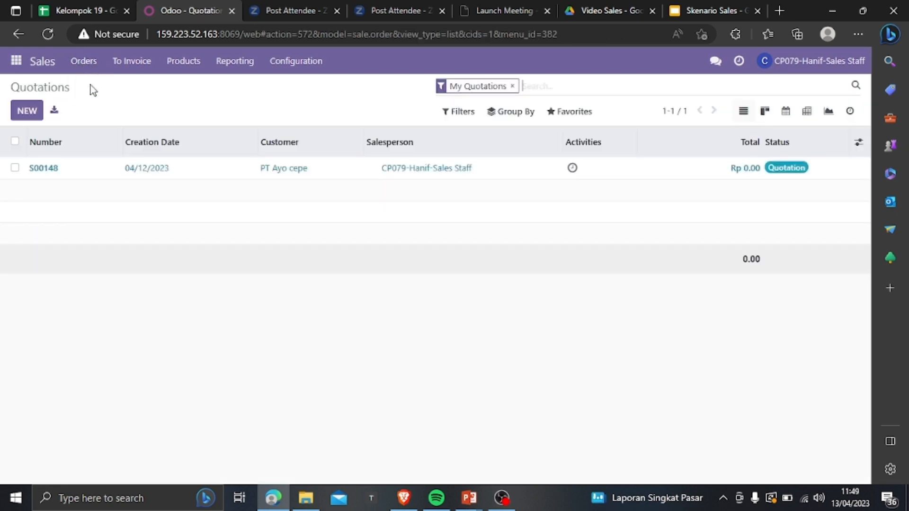
pyautogui.click(26, 109)
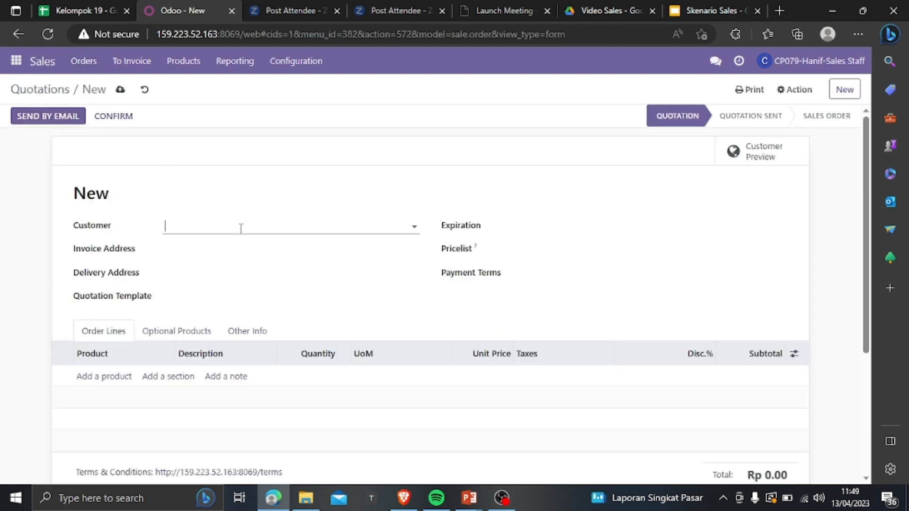
pyautogui.click(414, 227)
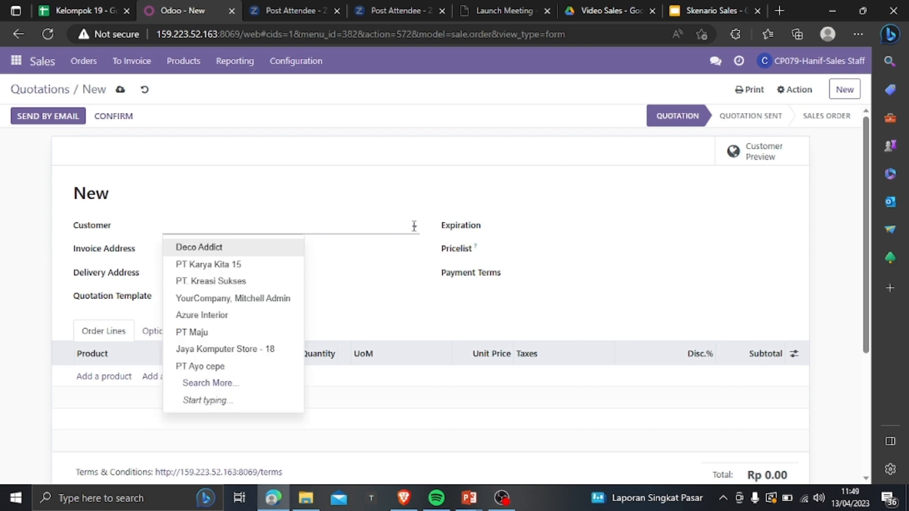
pyautogui.click(80, 11)
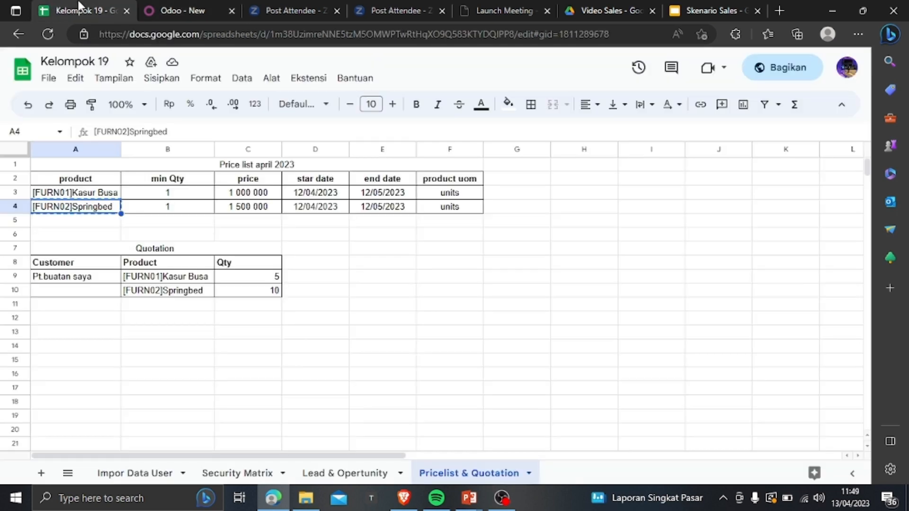
pyautogui.click(180, 7)
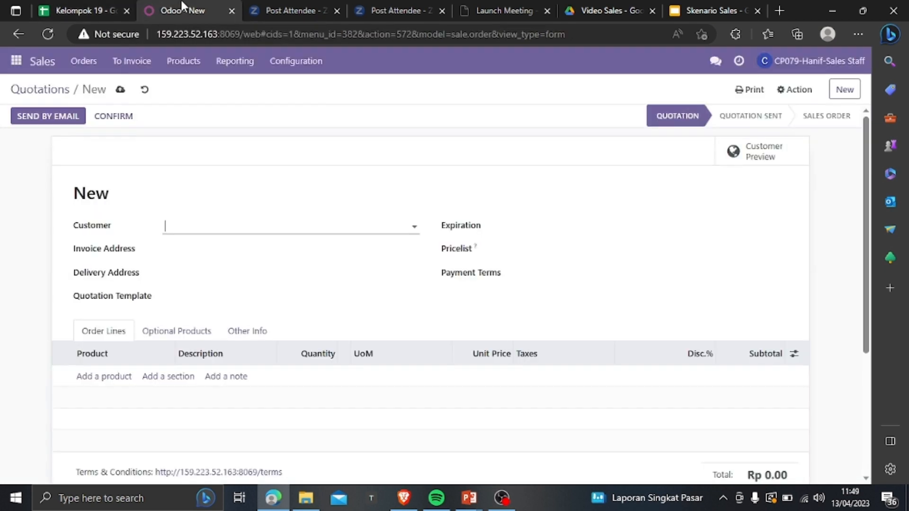
pyautogui.click(191, 227)
pyautogui.write('pt bu')
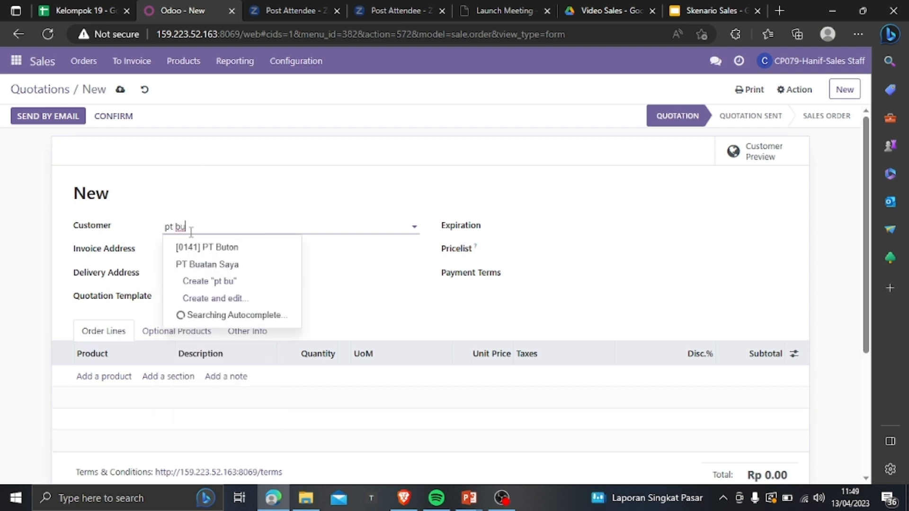
pyautogui.click(233, 268)
pyautogui.scroll(-4, 468, 281)
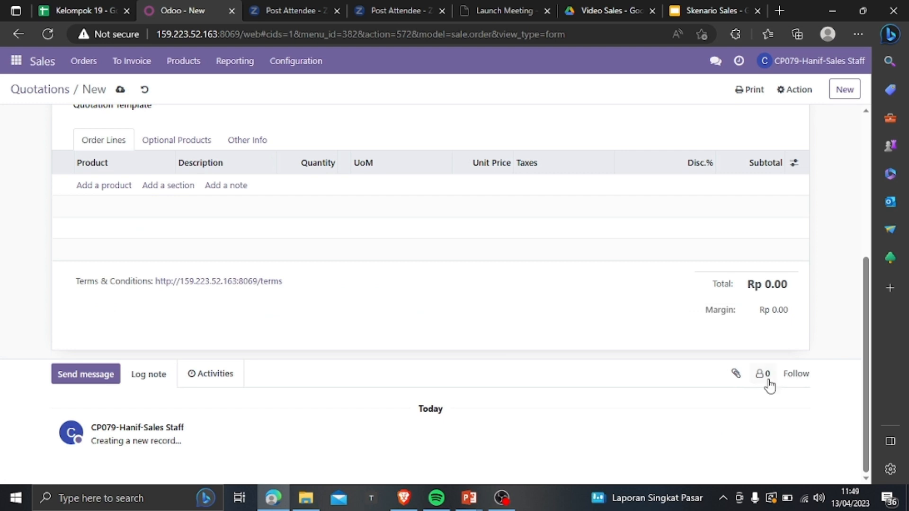
pyautogui.scroll(5, 770, 385)
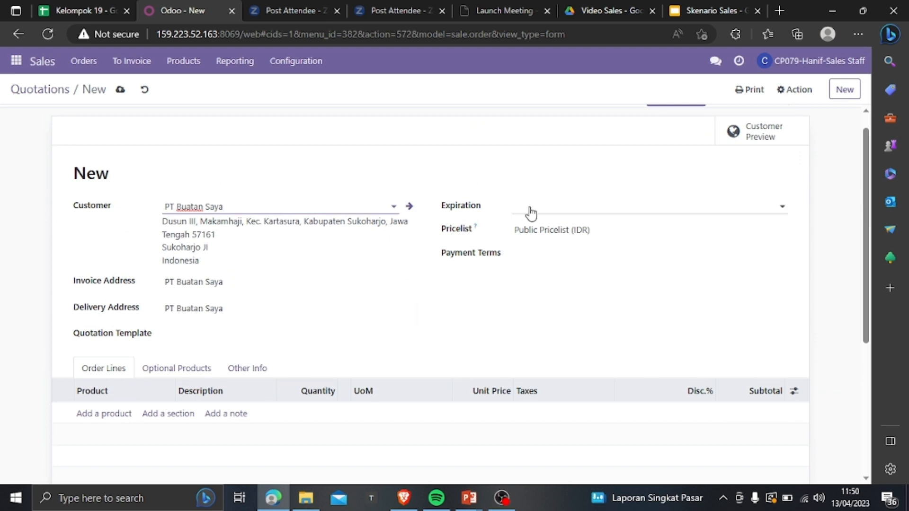
# Set the quotation's expiration date to 04/04/2023, leaving the quotation template empty
pyautogui.click(568, 214)
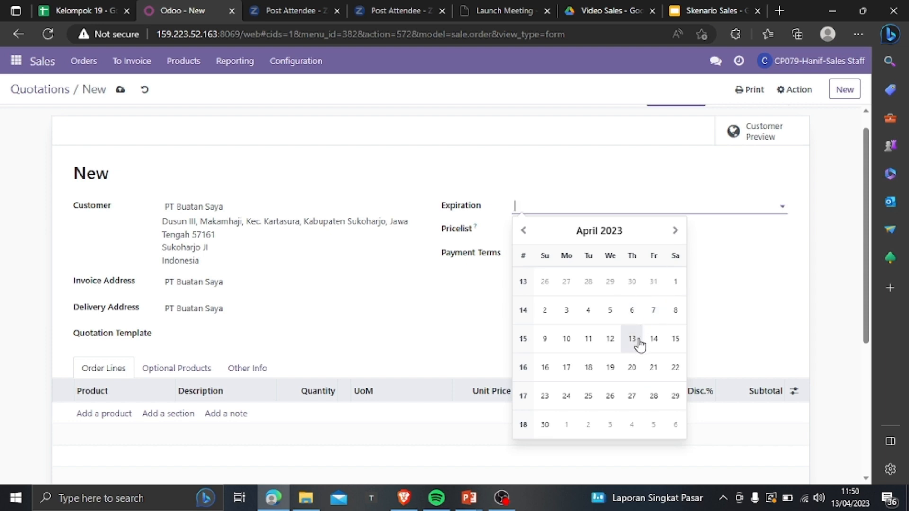
pyautogui.click(269, 338)
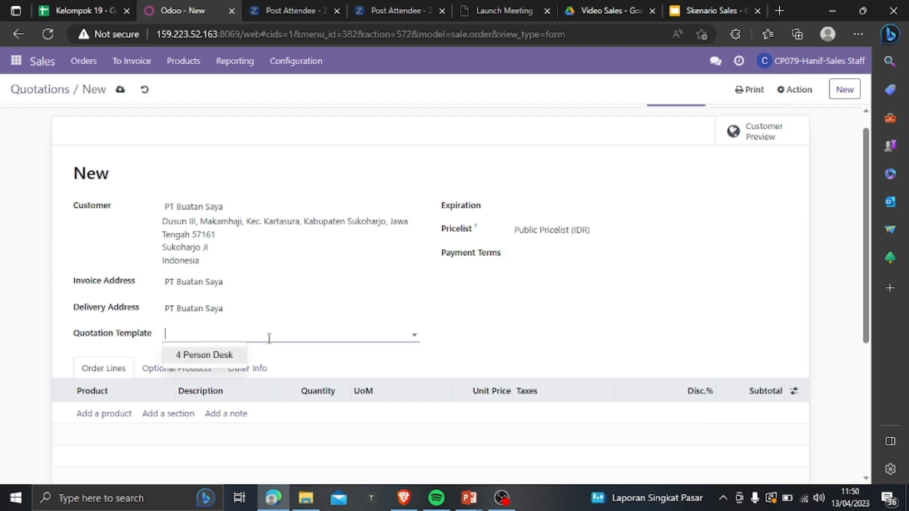
pyautogui.click(580, 205)
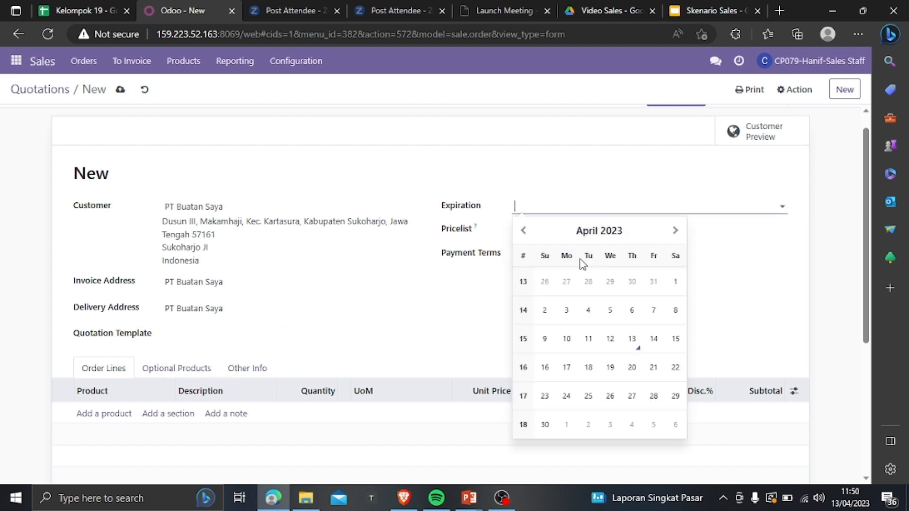
pyautogui.click(588, 310)
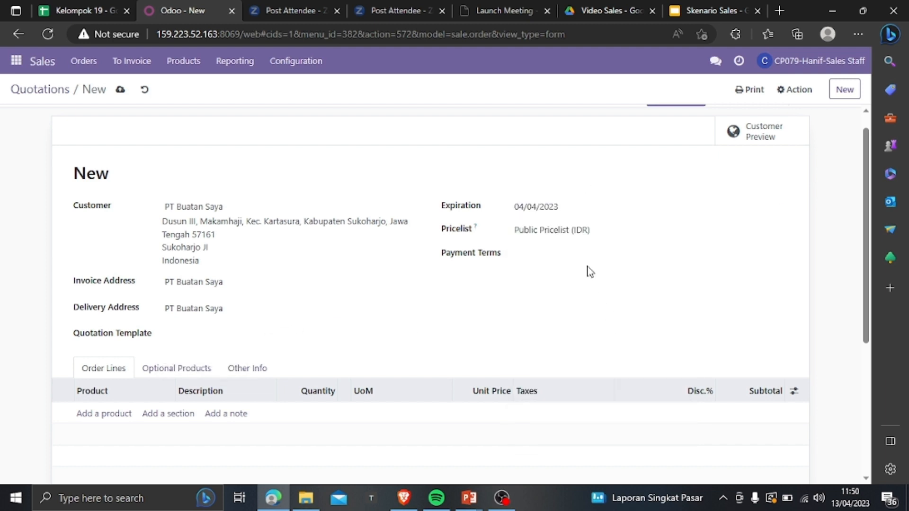
pyautogui.click(586, 205)
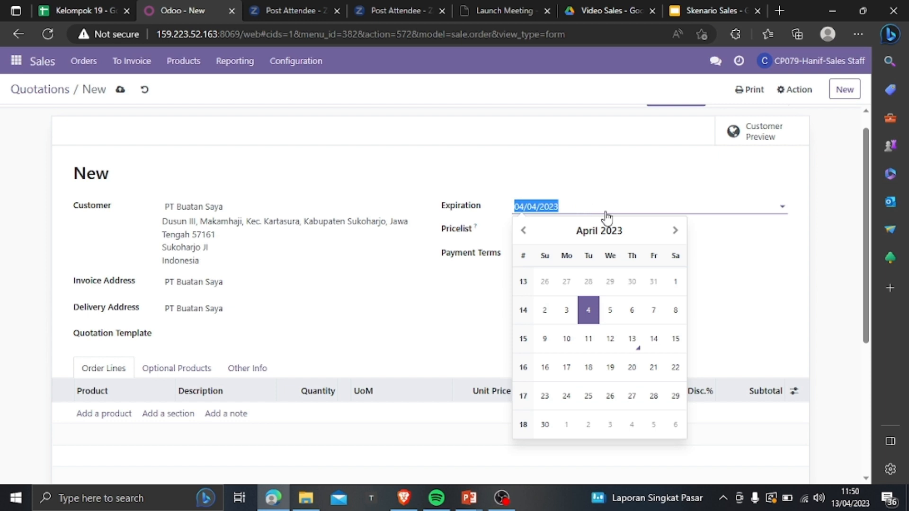
pyautogui.click(745, 270)
# Assign the kelopok 19 harga barang (IDR) pricelist to the quotation and leave the payment terms empty
pyautogui.click(570, 231)
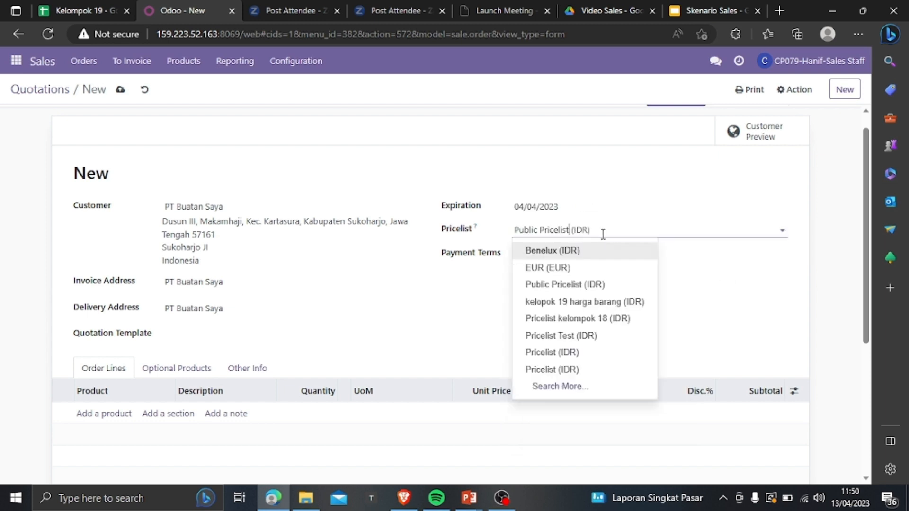
pyautogui.click(622, 302)
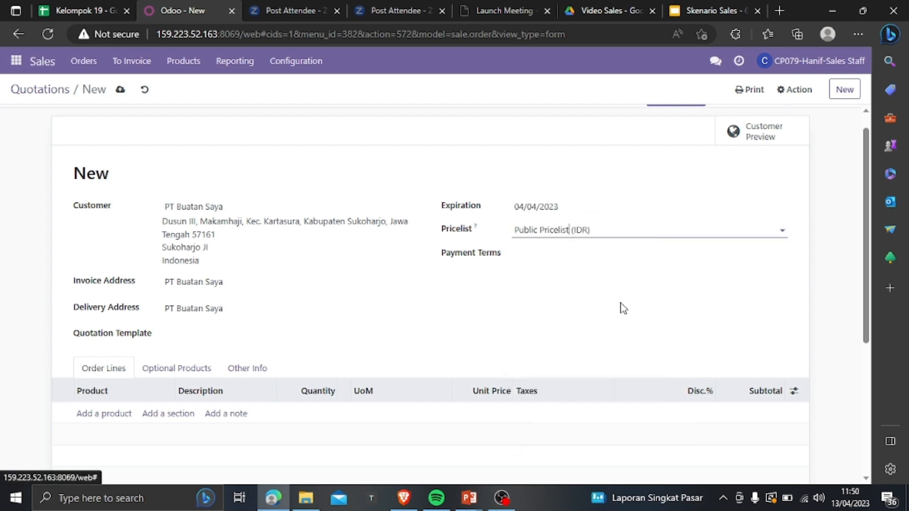
pyautogui.click(520, 260)
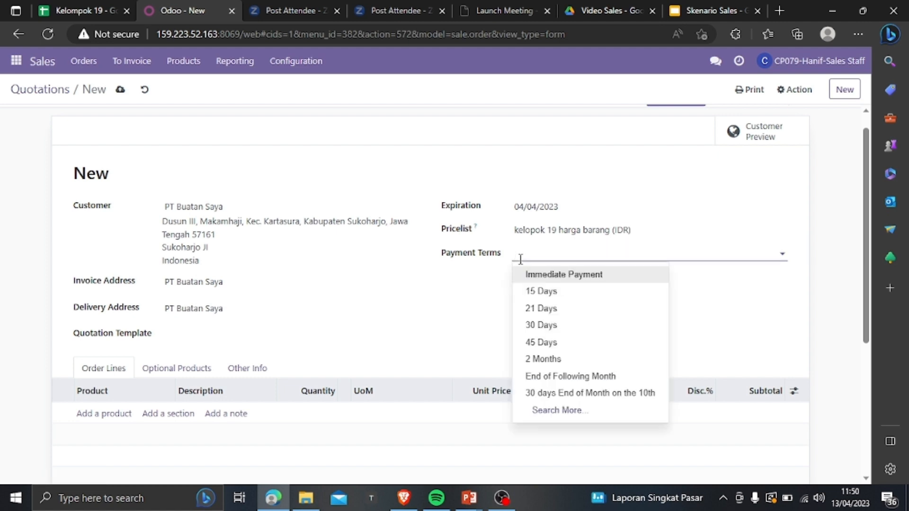
pyautogui.click(487, 313)
# Add an order line for [FURN01]Kasur Busa, copying the product name from the spreadsheet's quotation table
pyautogui.scroll(-5, 485, 312)
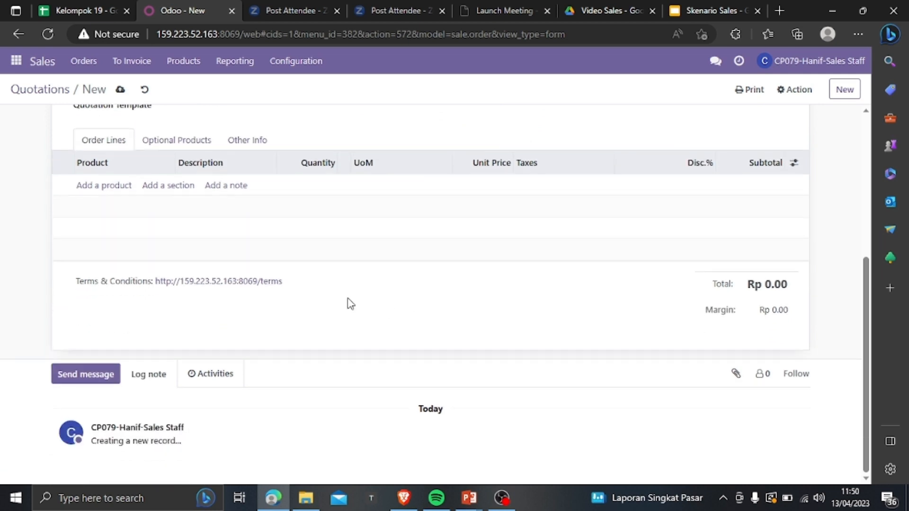
pyautogui.click(103, 186)
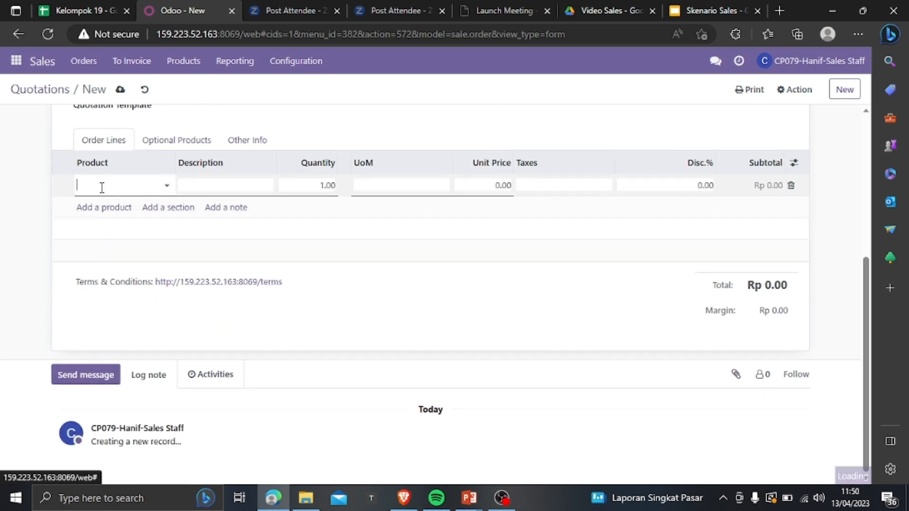
pyautogui.click(119, 185)
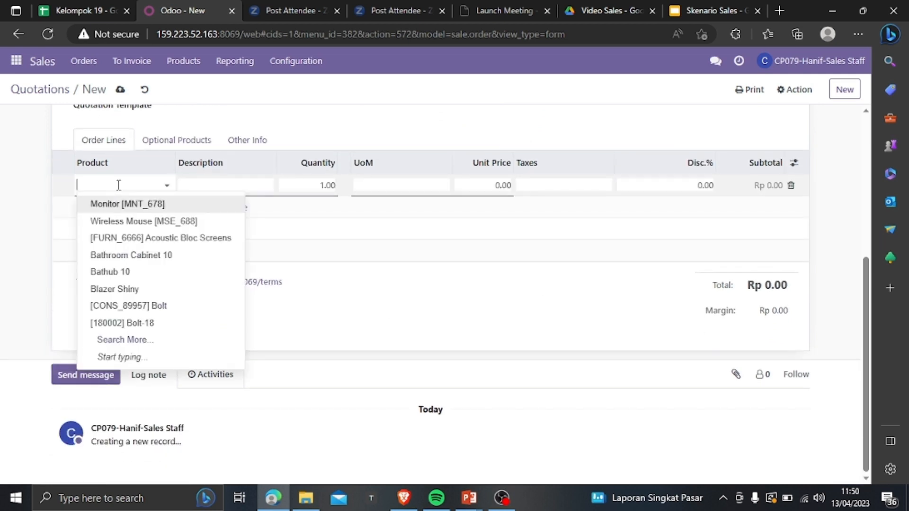
pyautogui.click(58, 7)
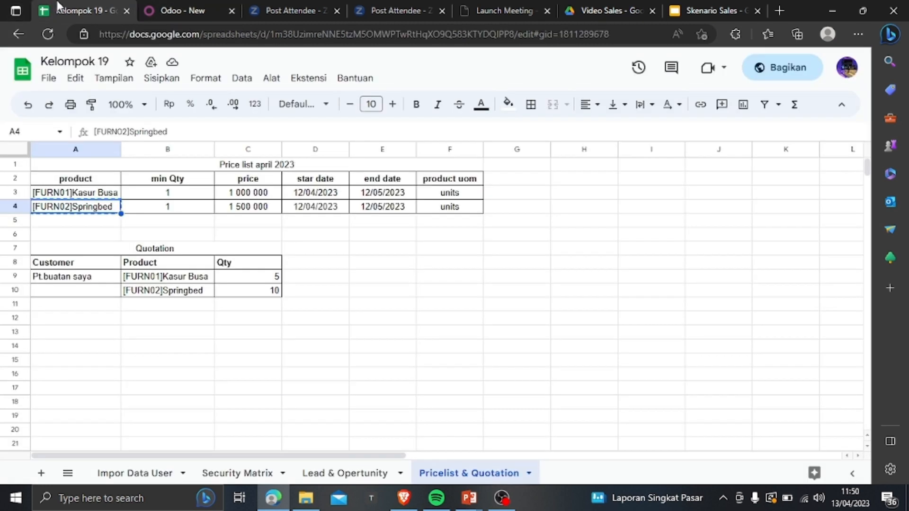
pyautogui.click(181, 279)
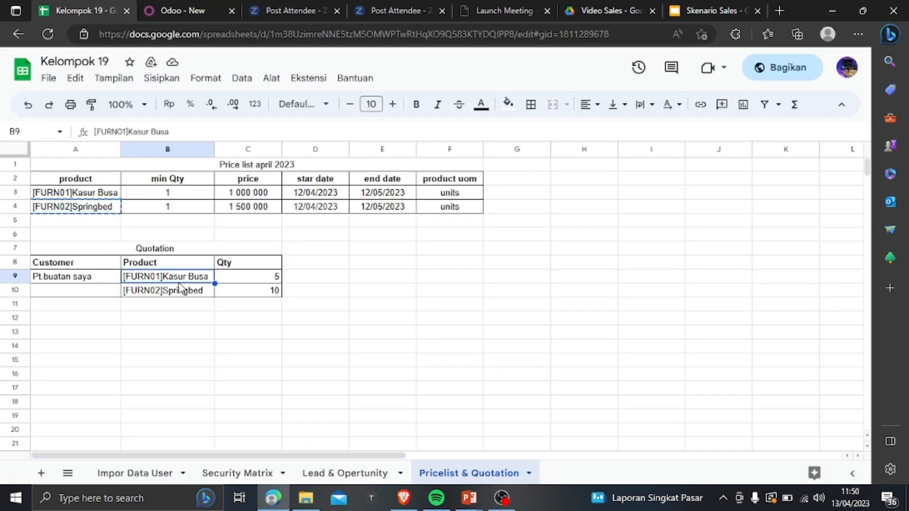
pyautogui.hotkey('ctrl', 'c')
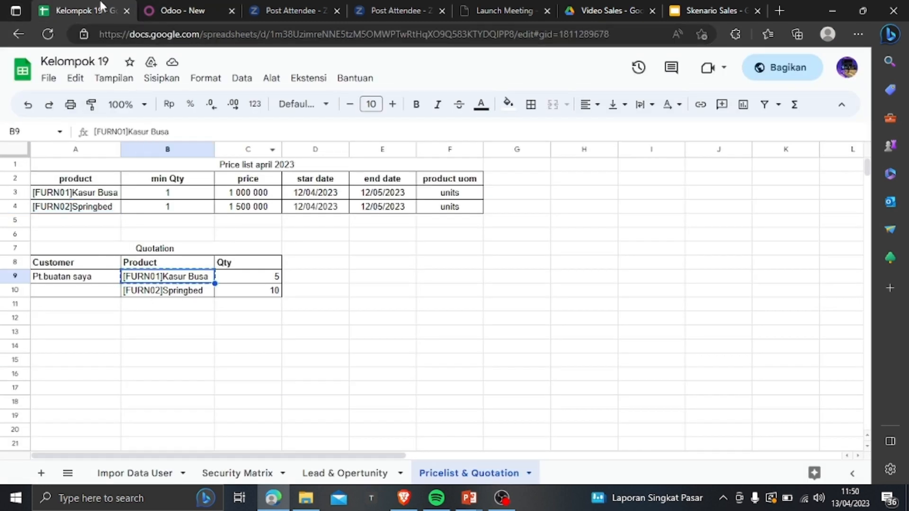
pyautogui.click(188, 7)
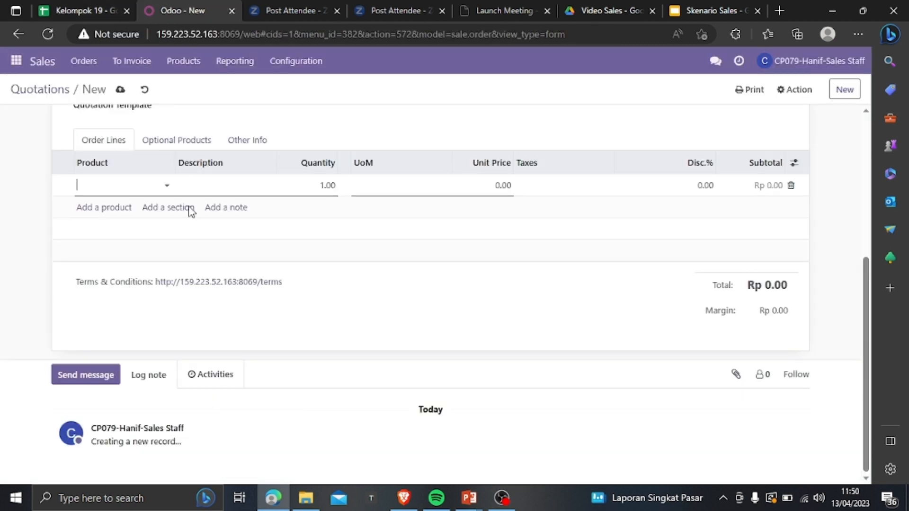
pyautogui.click(105, 207)
pyautogui.hotkey('ctrl', 'v')
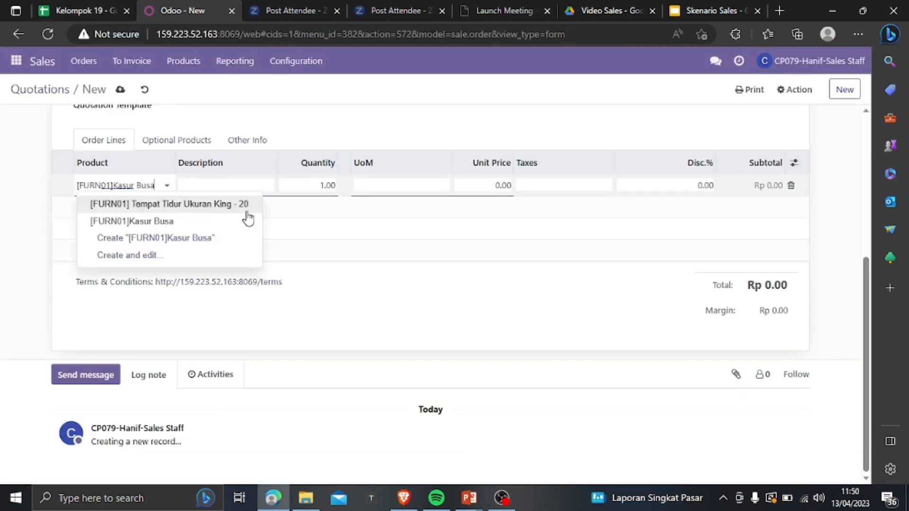
pyautogui.click(192, 221)
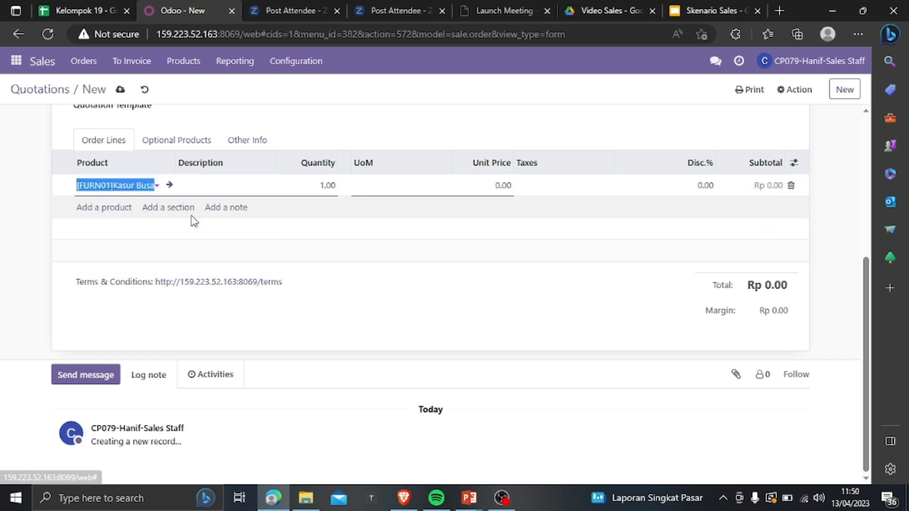
# Replace the order line's product with [FURN01] Tempat Tidur Ukuran King - 20, searching again with the copied name
pyautogui.click(153, 186)
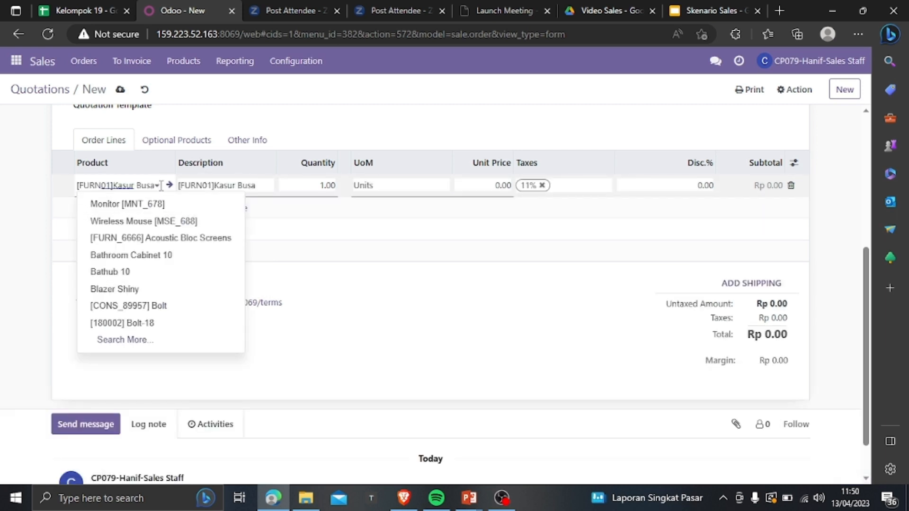
pyautogui.click(157, 185)
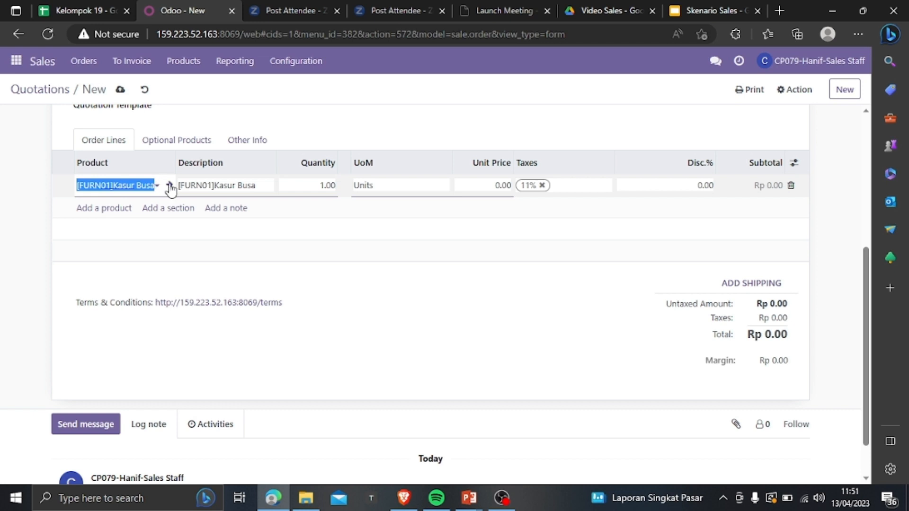
pyautogui.click(163, 185)
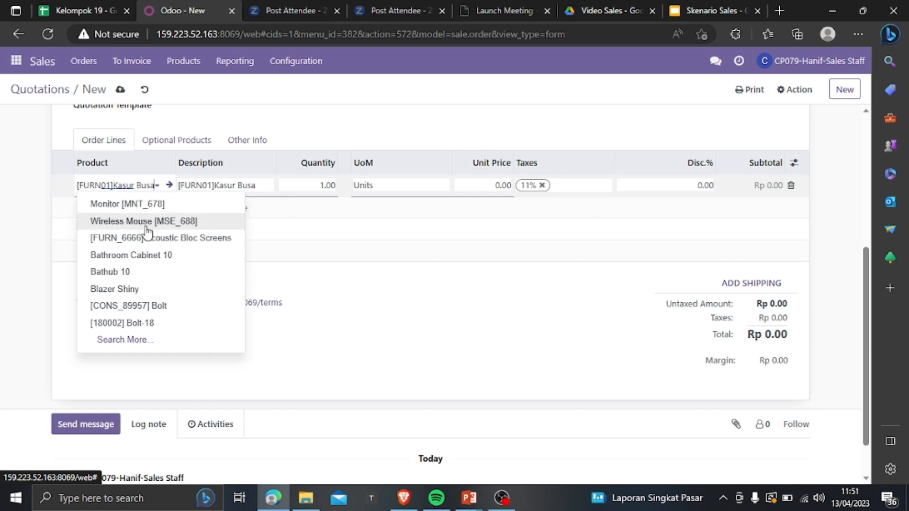
pyautogui.moveTo(155, 185); pyautogui.dragTo(56, 195)
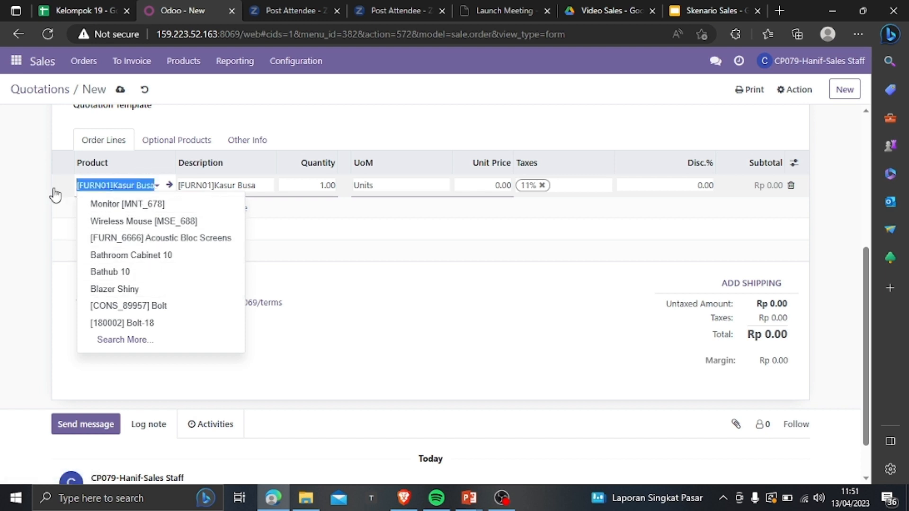
pyautogui.press('BackSpace')
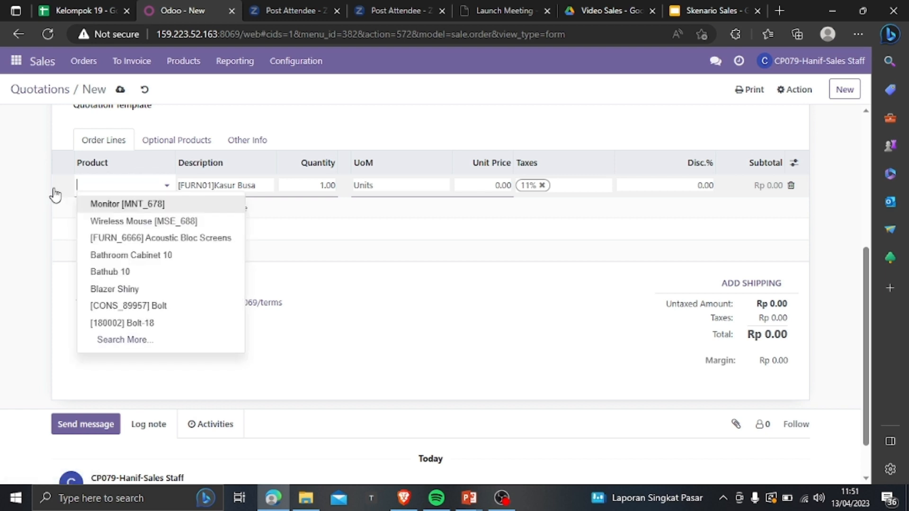
pyautogui.hotkey('ctrl', 'v')
pyautogui.click(149, 210)
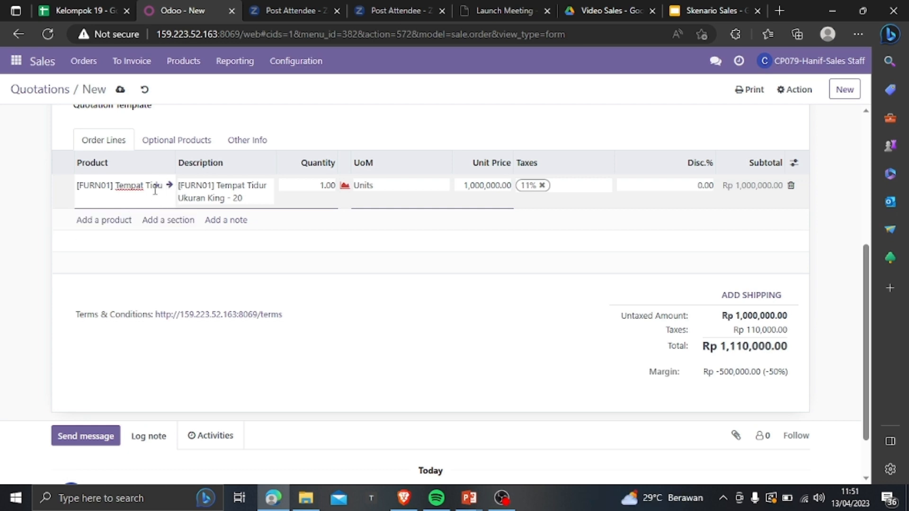
# Set the [FURN01] order line's quantity to 5, as given in the spreadsheet's quotation table
pyautogui.click(116, 220)
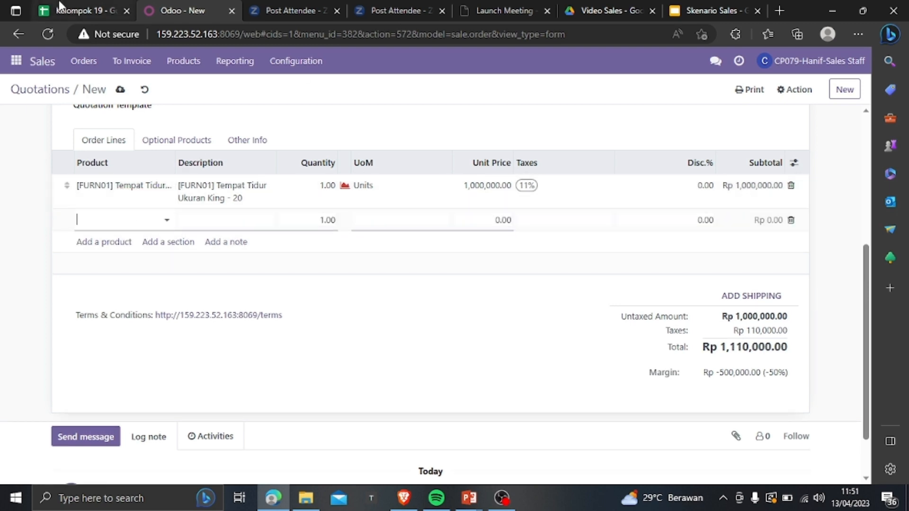
pyautogui.click(78, 10)
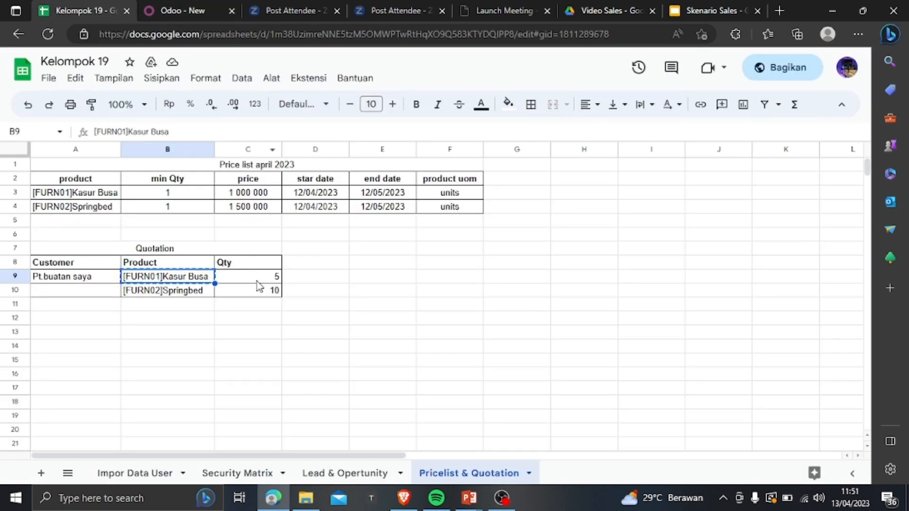
pyautogui.click(215, 4)
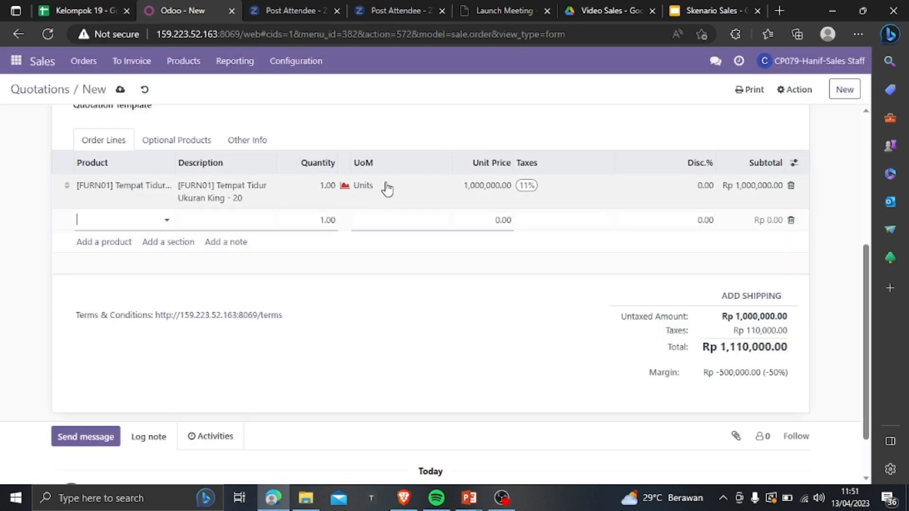
pyautogui.click(320, 186)
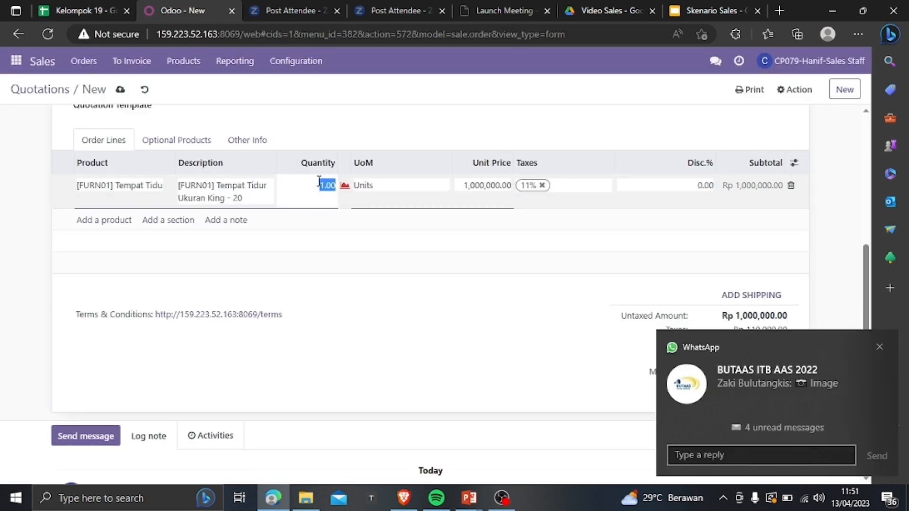
pyautogui.write('5')
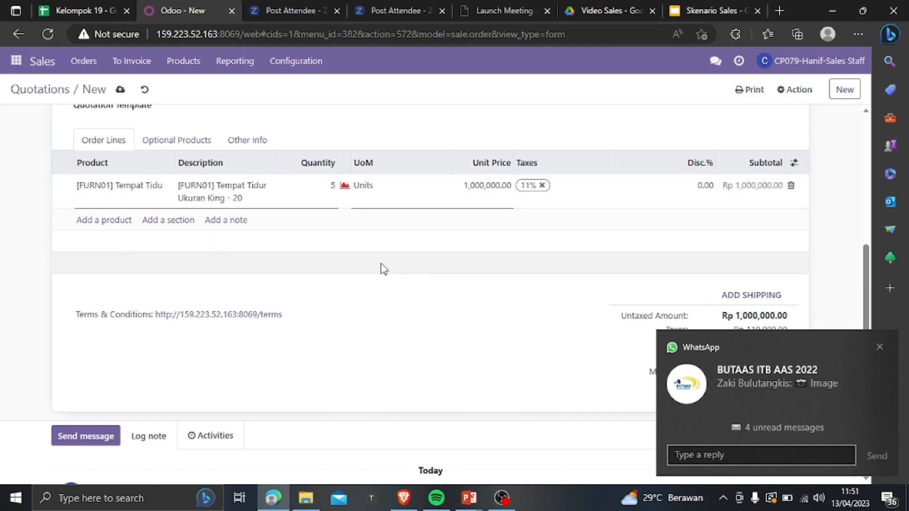
pyautogui.click(87, 246)
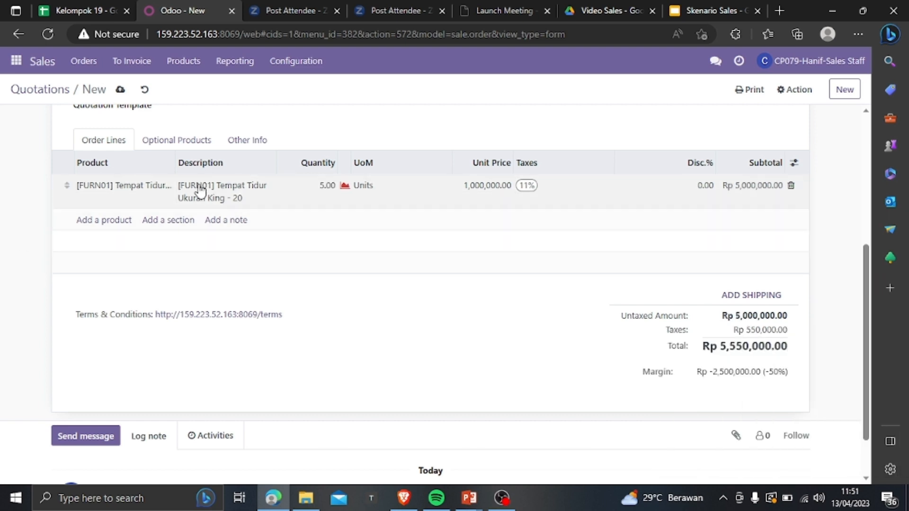
# Add a second order line for [FURN02]Springbed - 20, using the product name from the spreadsheet's quotation table
pyautogui.click(109, 226)
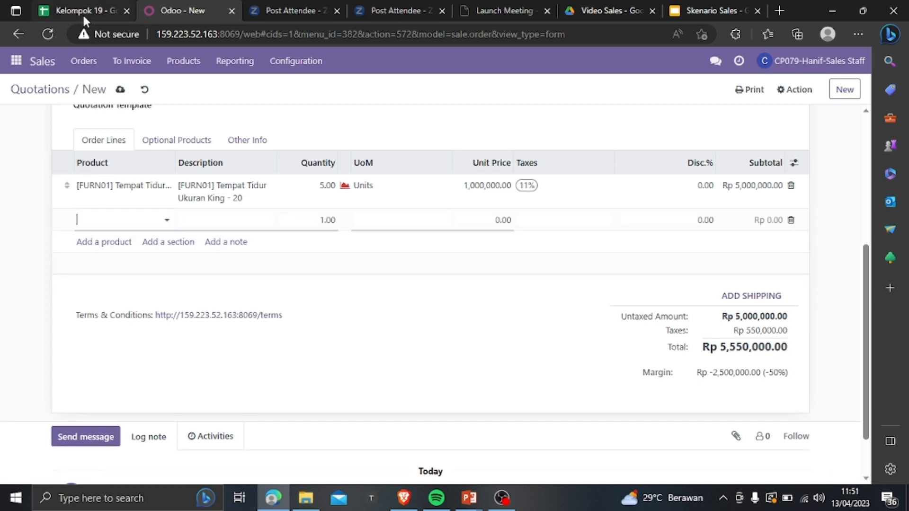
pyautogui.click(70, 3)
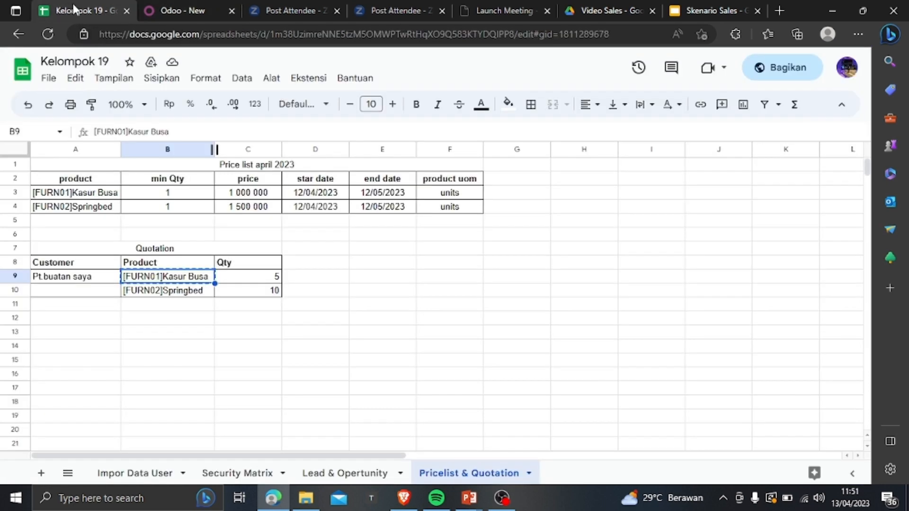
pyautogui.click(172, 292)
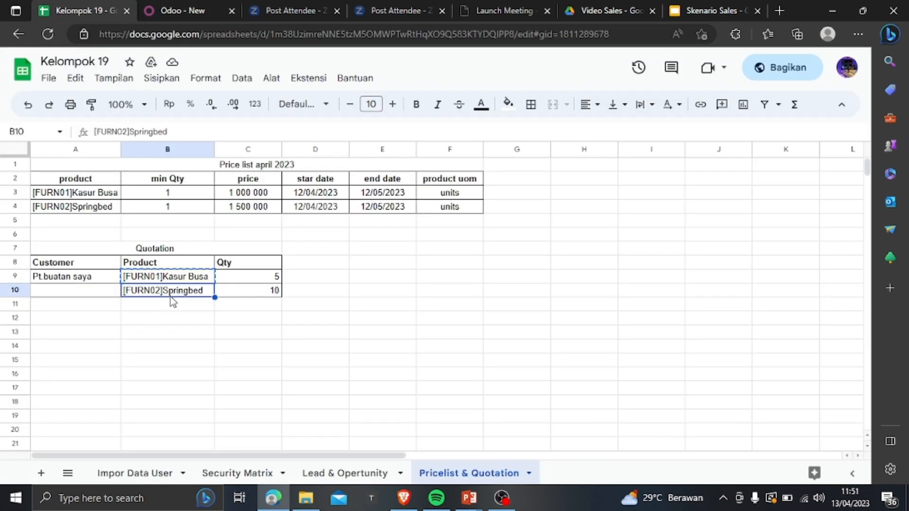
pyautogui.click(175, 12)
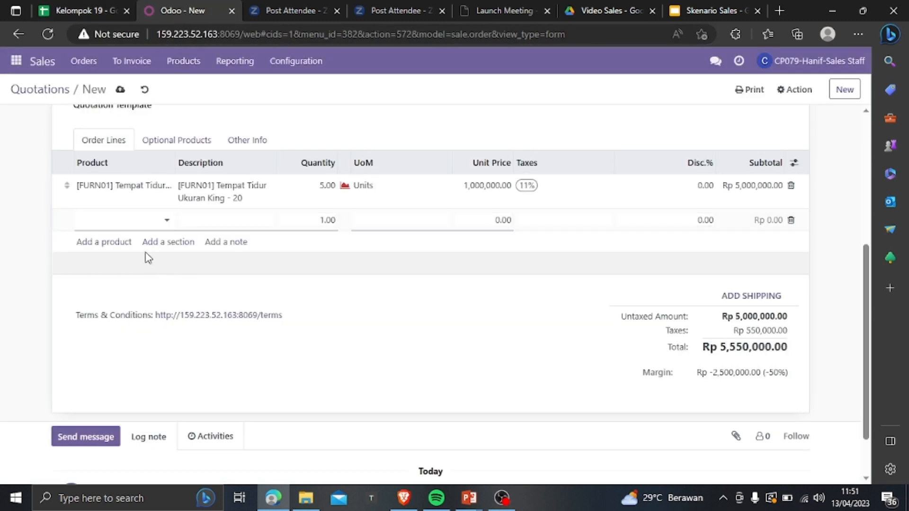
pyautogui.write('[FURN02]Springbed')
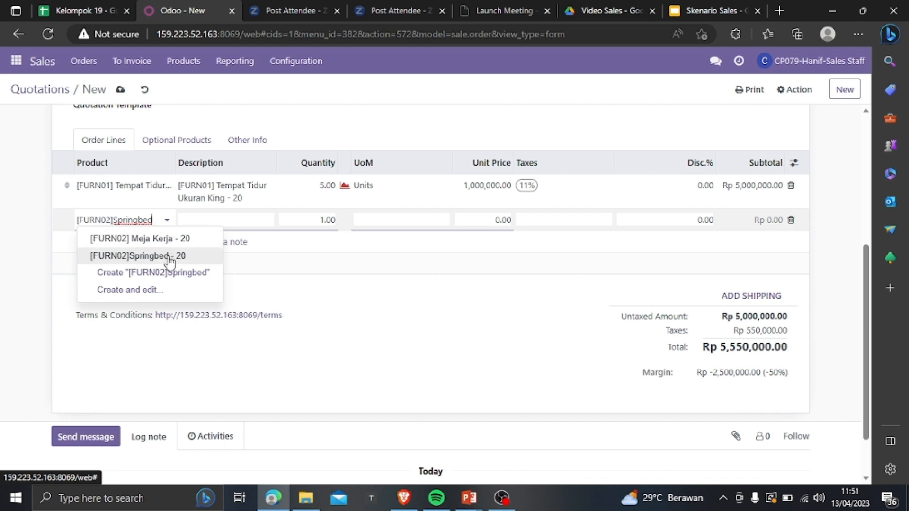
pyautogui.click(168, 256)
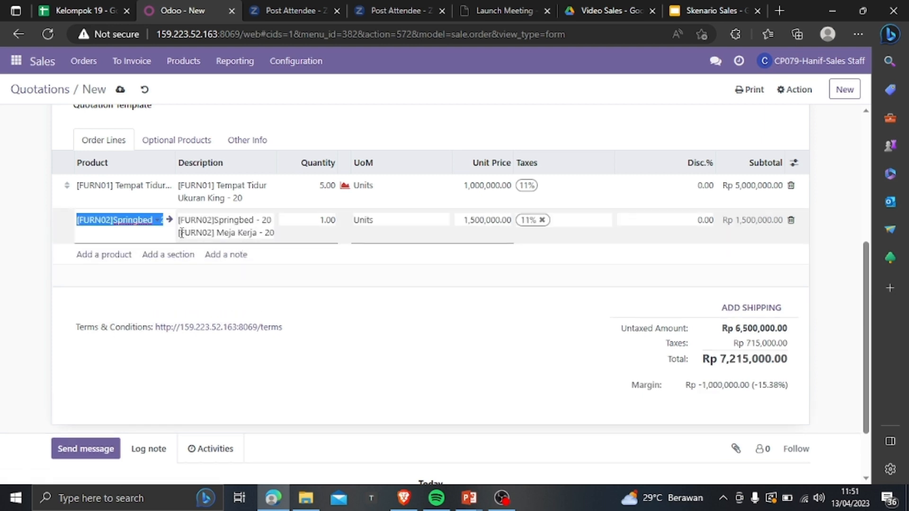
# Remove the extra text "[FURN02] Meja Kerja - 20" from the Springbed line's description
pyautogui.moveTo(181, 233); pyautogui.dragTo(278, 249)
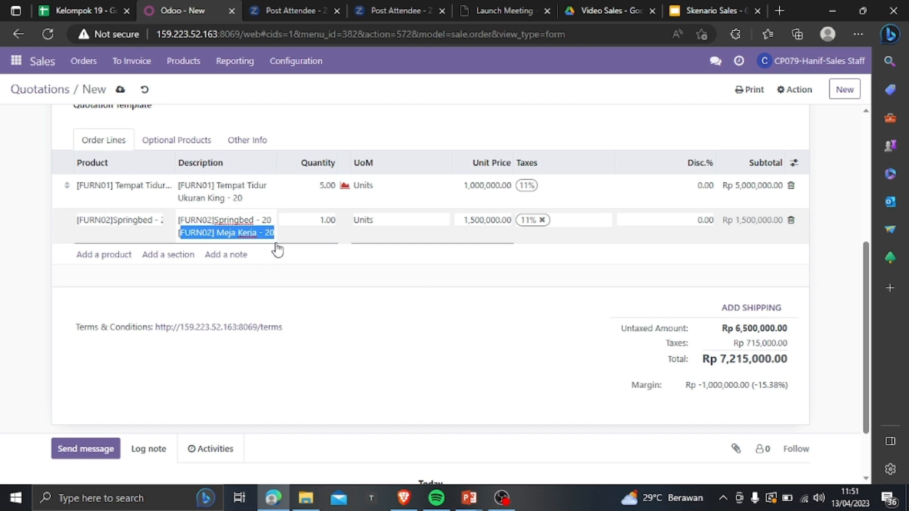
pyautogui.press('BackSpace')
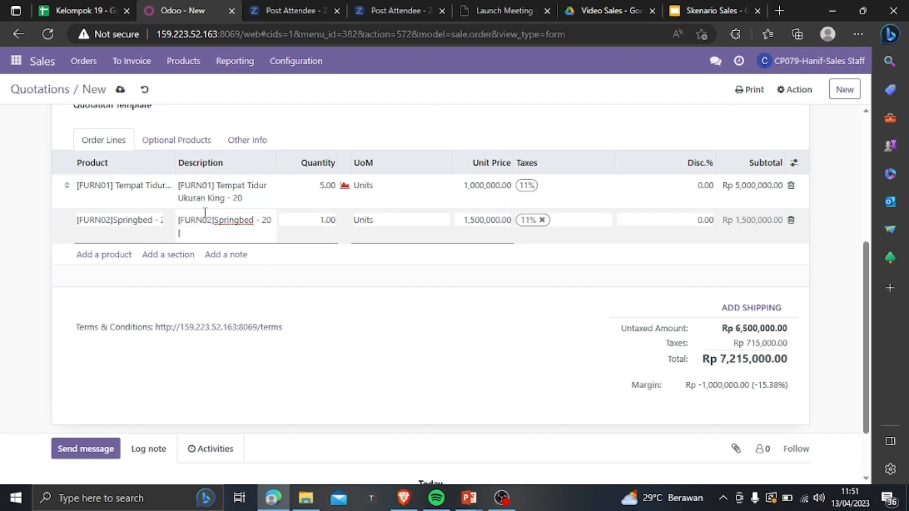
pyautogui.press('BackSpace')
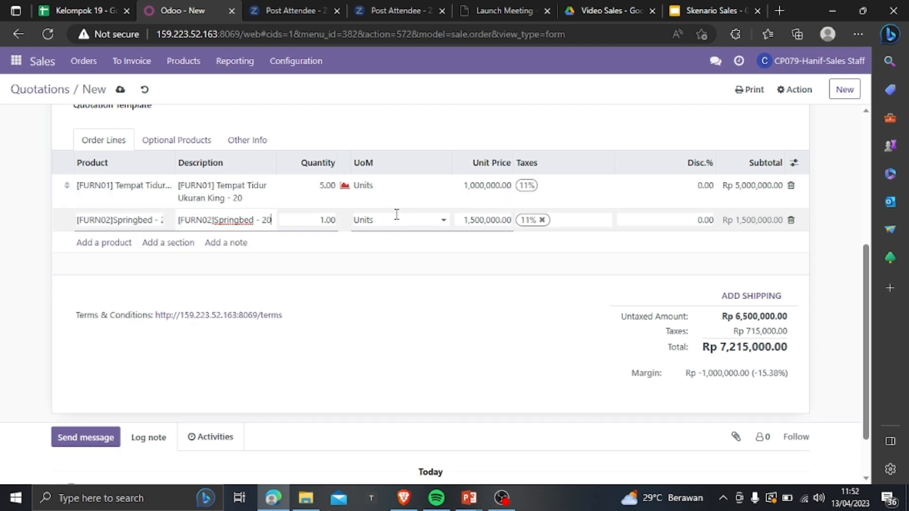
# Set the Springbed line's quantity to 10 and review the quotation's order lines, totals and header details
pyautogui.click(316, 219)
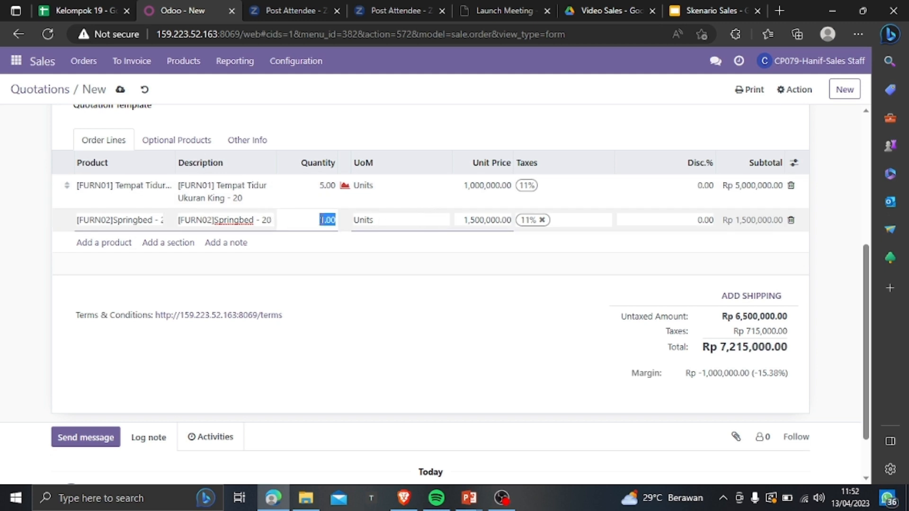
pyautogui.write('10')
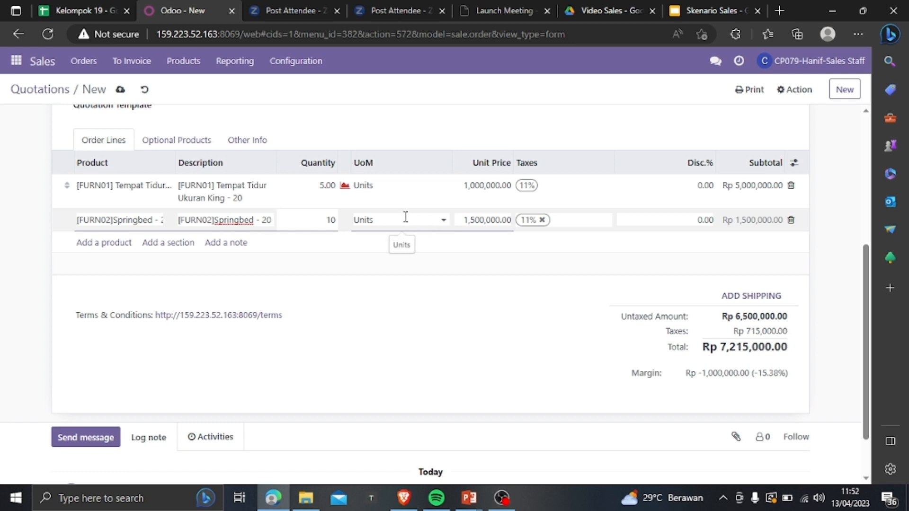
pyautogui.click(508, 259)
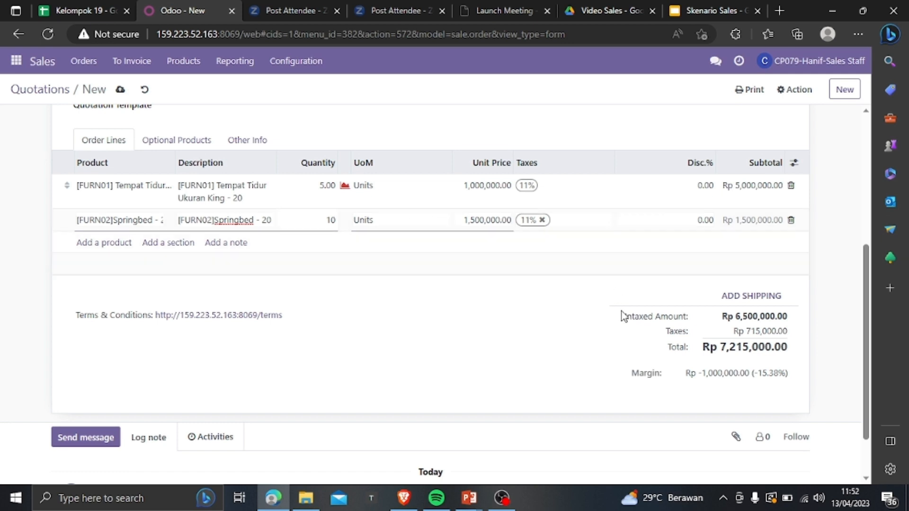
pyautogui.click(624, 353)
pyautogui.scroll(-1, 629, 353)
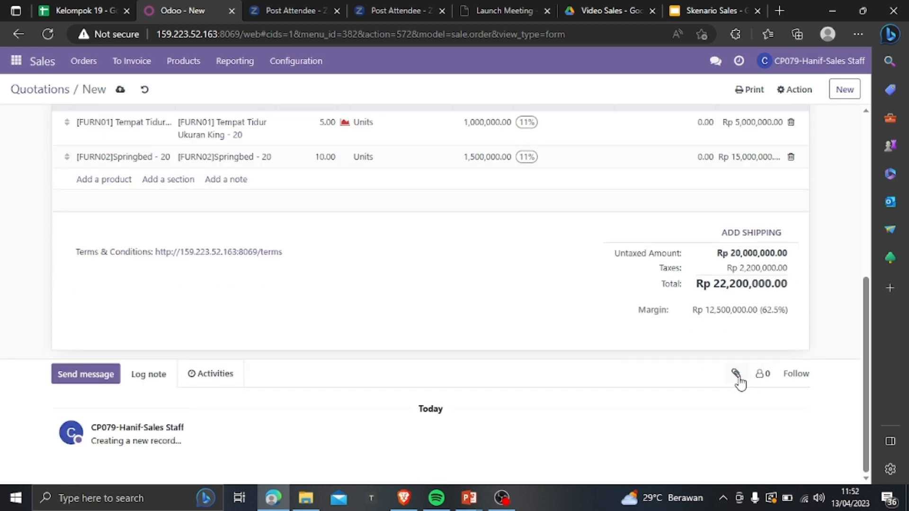
pyautogui.scroll(1, 544, 338)
pyautogui.scroll(5, 542, 334)
pyautogui.scroll(-6, 542, 334)
pyautogui.scroll(6, 542, 334)
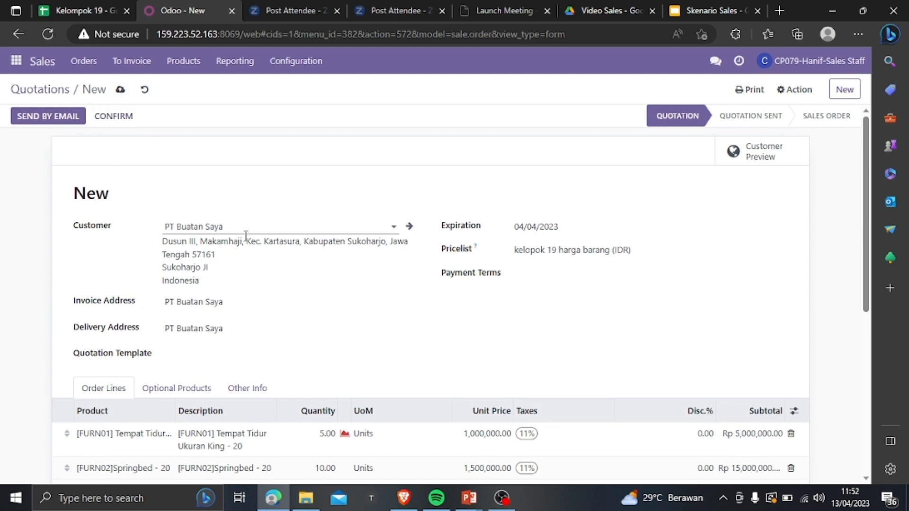
# Save the new PT Buatan Saya quotation after checking its header details and order lines
pyautogui.scroll(-5, 246, 235)
pyautogui.scroll(5, 240, 242)
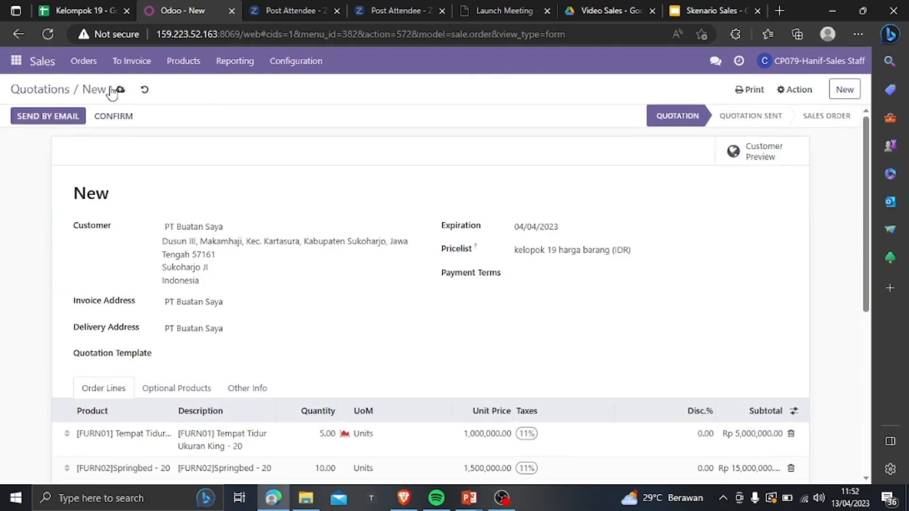
pyautogui.click(121, 90)
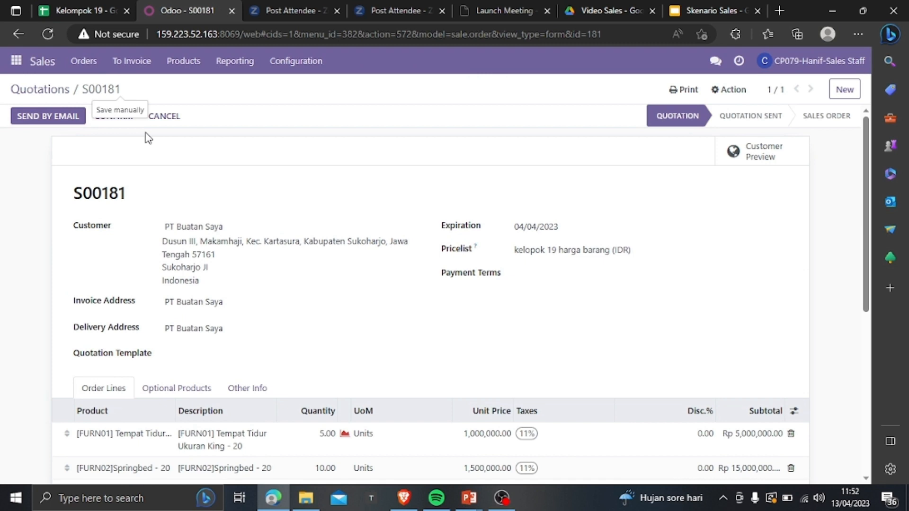
pyautogui.scroll(-3, 190, 124)
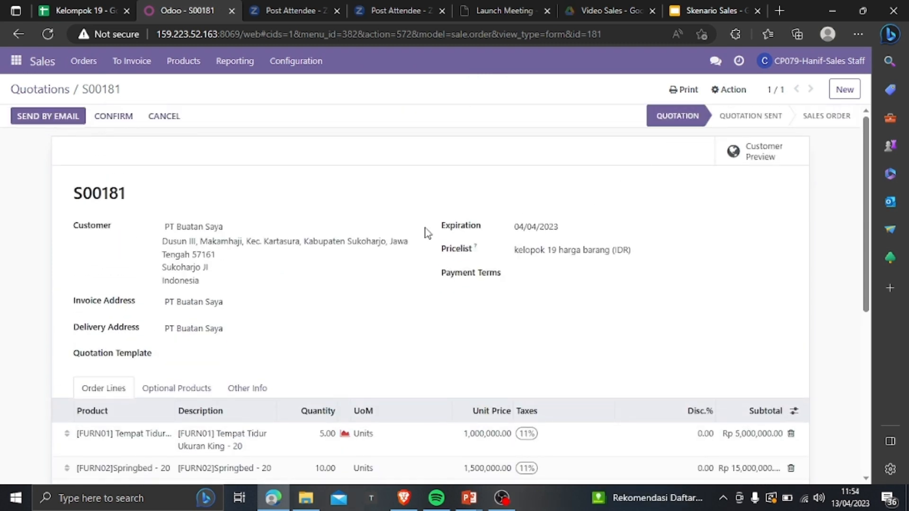
# Open Discuss, and copy the Sales Manager's user name from the spreadsheet's Impor Data User sheet
pyautogui.click(11, 59)
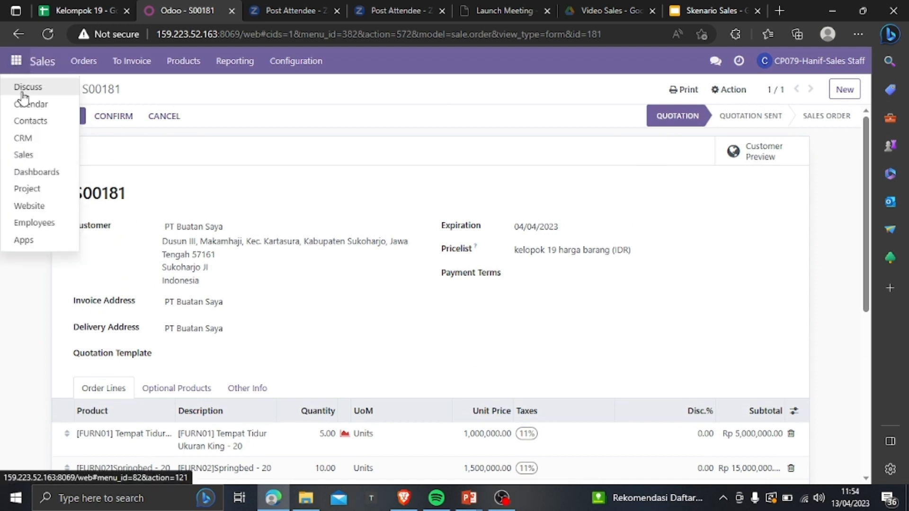
pyautogui.click(22, 90)
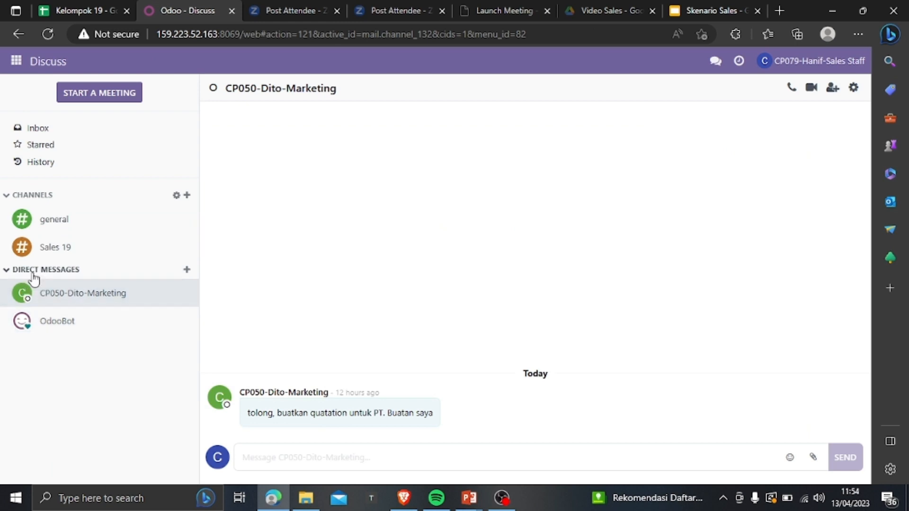
pyautogui.click(187, 271)
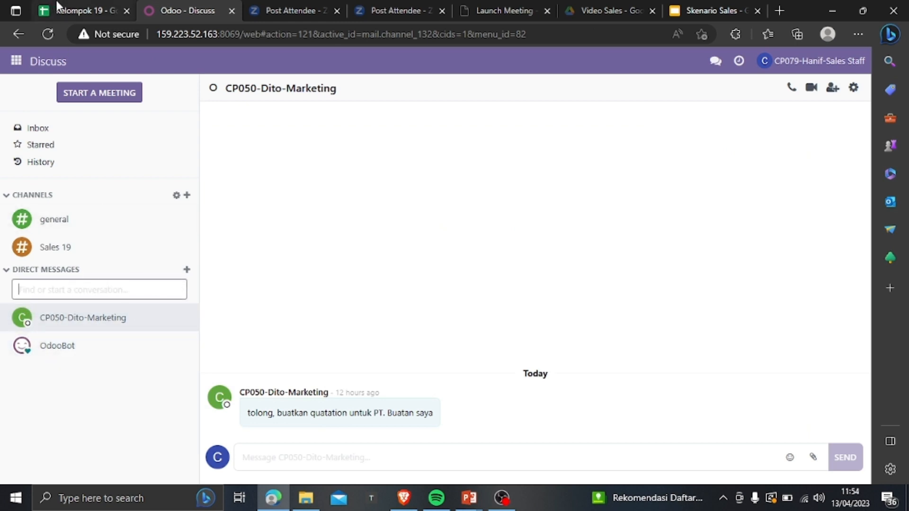
pyautogui.click(79, 11)
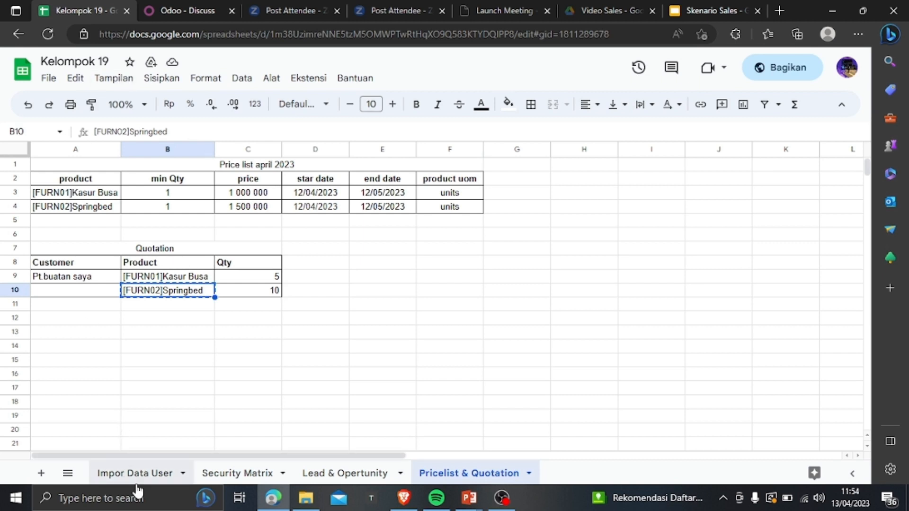
pyautogui.click(126, 473)
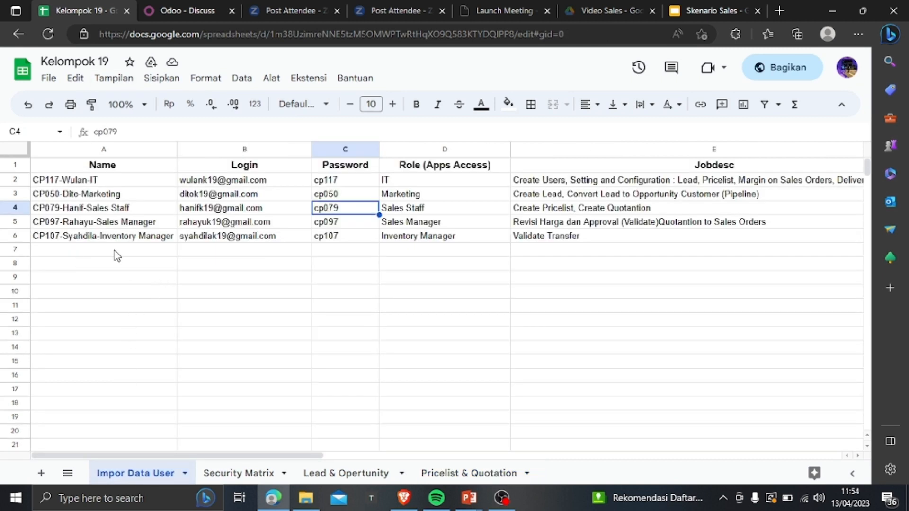
pyautogui.click(124, 226)
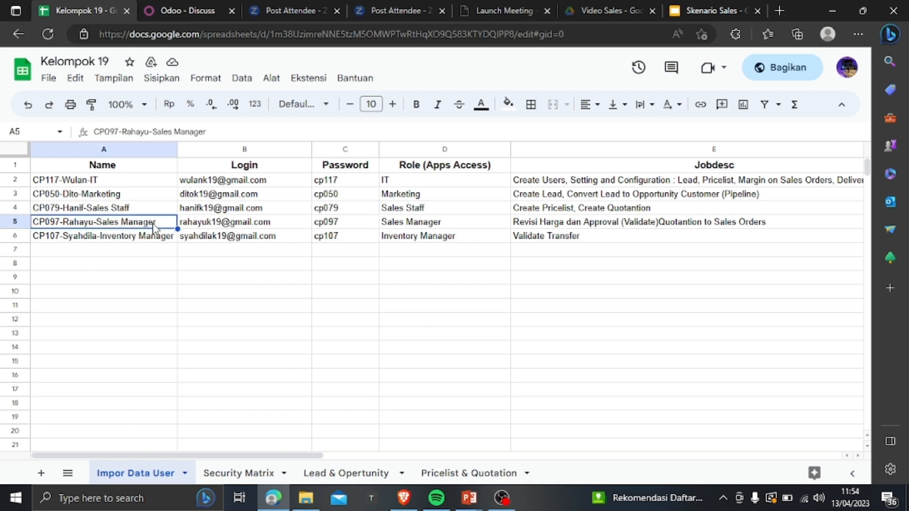
# Start a direct message conversation in Odoo Discuss with the Sales Manager user, using the name from the spreadsheet
pyautogui.click(162, 10)
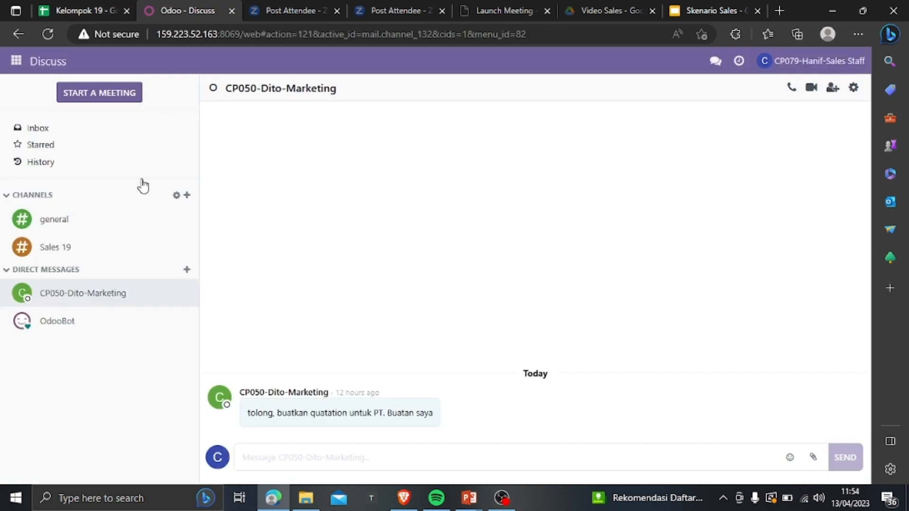
pyautogui.click(187, 270)
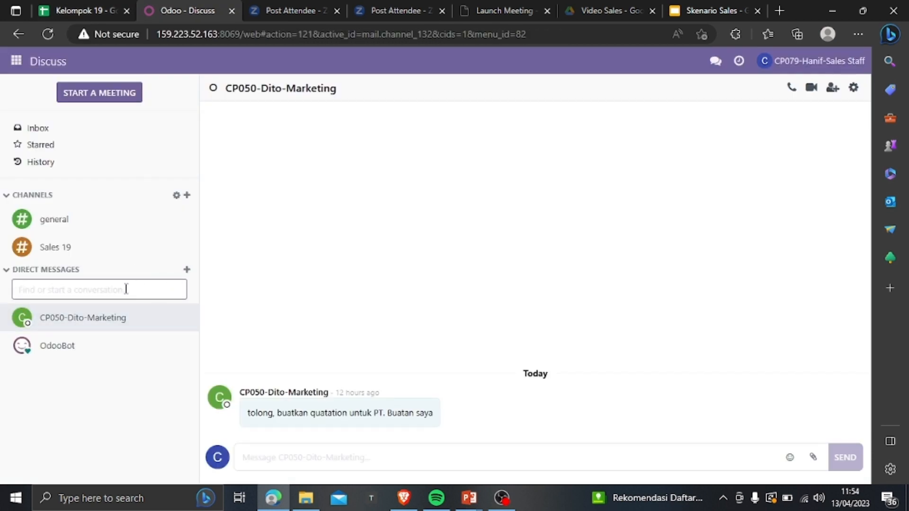
pyautogui.write('CP097-Rahayu-Sales Manager')
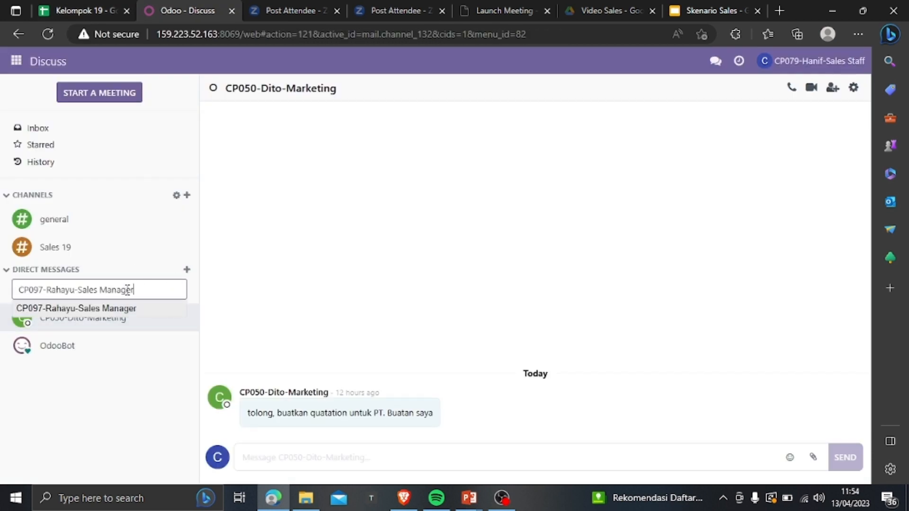
pyautogui.click(111, 312)
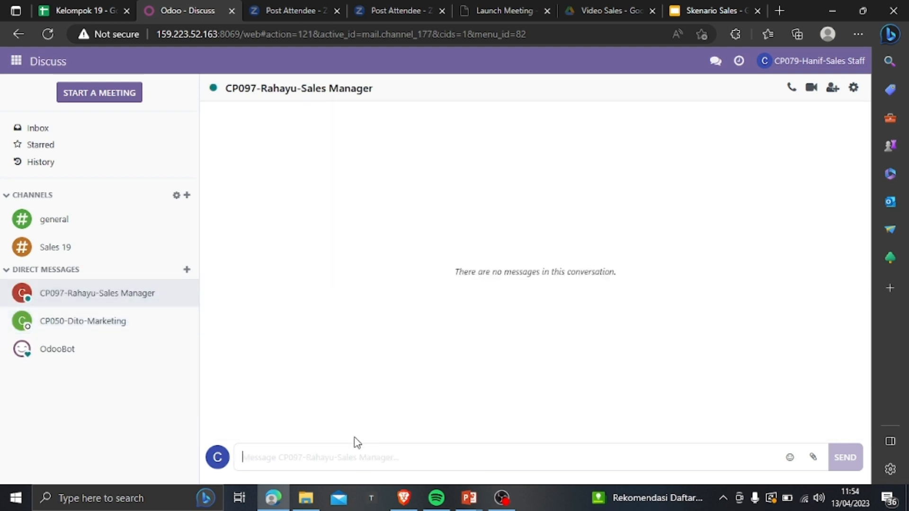
# Send the Sales Manager the message "tolong konfirm quotation nya kak"
pyautogui.click(305, 455)
pyautogui.write('t')
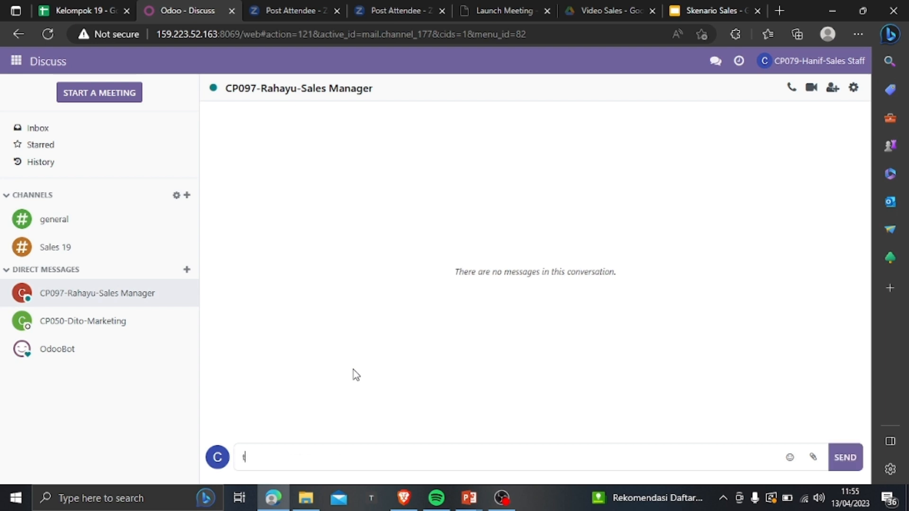
pyautogui.write('olong kon')
pyautogui.write('firm ')
pyautogui.write('p')
pyautogui.write('qu')
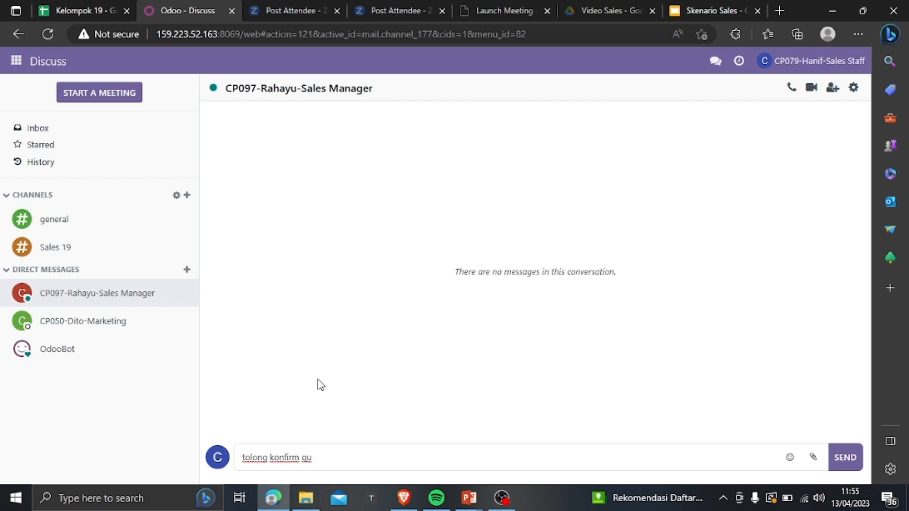
pyautogui.write('otation nya pt buatan sa')
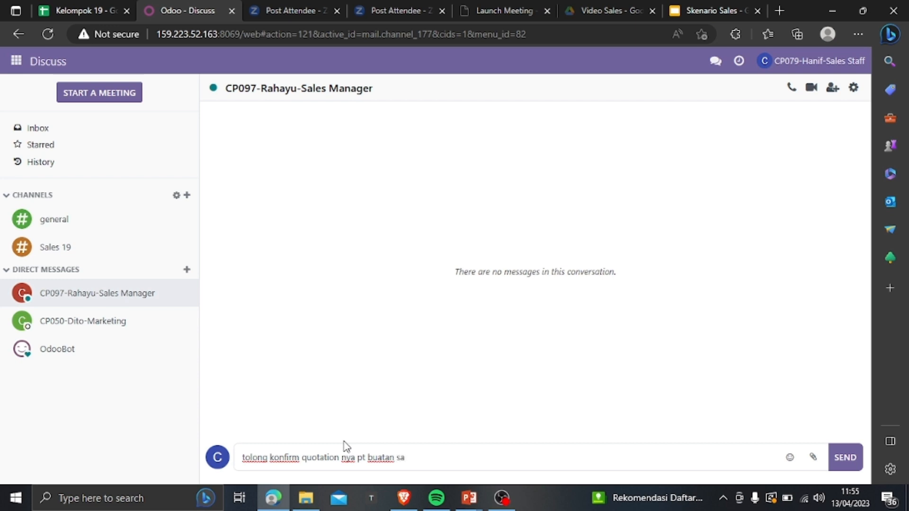
pyautogui.press('BackSpace')
pyautogui.press('BackSpace')
pyautogui.press('BackSpace')
pyautogui.press('BackSpace')
pyautogui.press('BackSpace')
pyautogui.press('BackSpace')
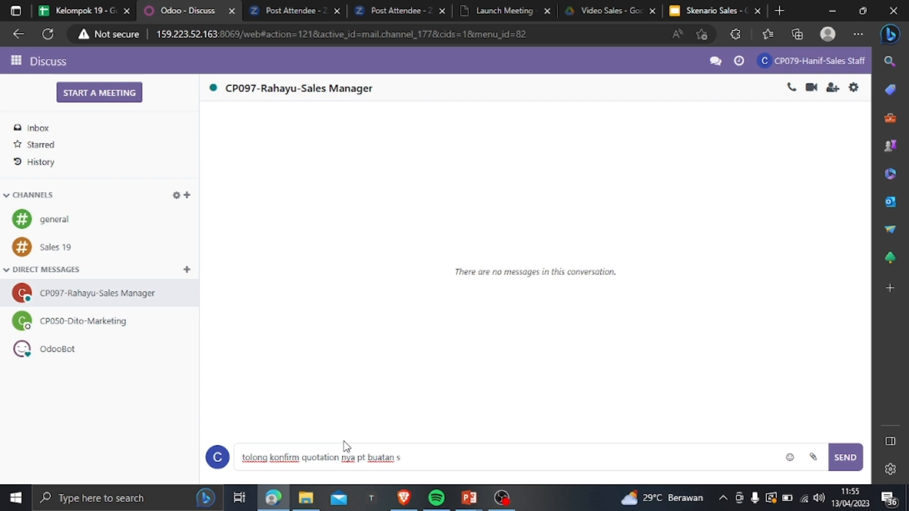
pyautogui.press('BackSpace')
pyautogui.press('BackSpace')
pyautogui.press('BackSpace')
pyautogui.press('BackSpace')
pyautogui.write('kak')
pyautogui.click(856, 457)
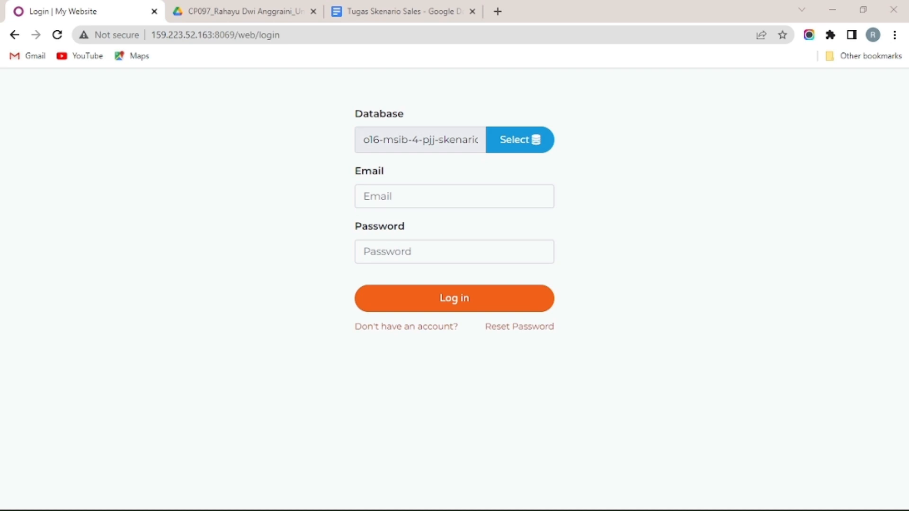
# Log in to Odoo as the Sales Manager, filling in that user's e-mail and account password
pyautogui.click(403, 201)
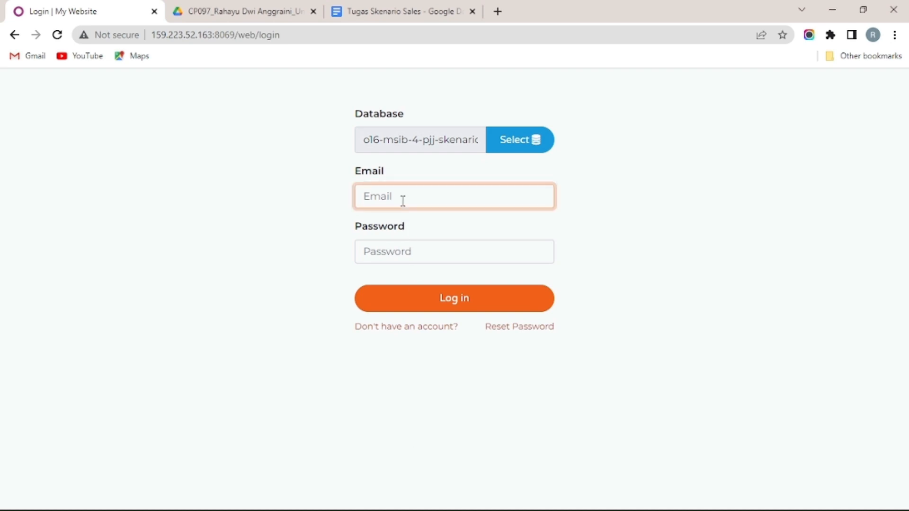
pyautogui.click(531, 286)
pyautogui.click(445, 253)
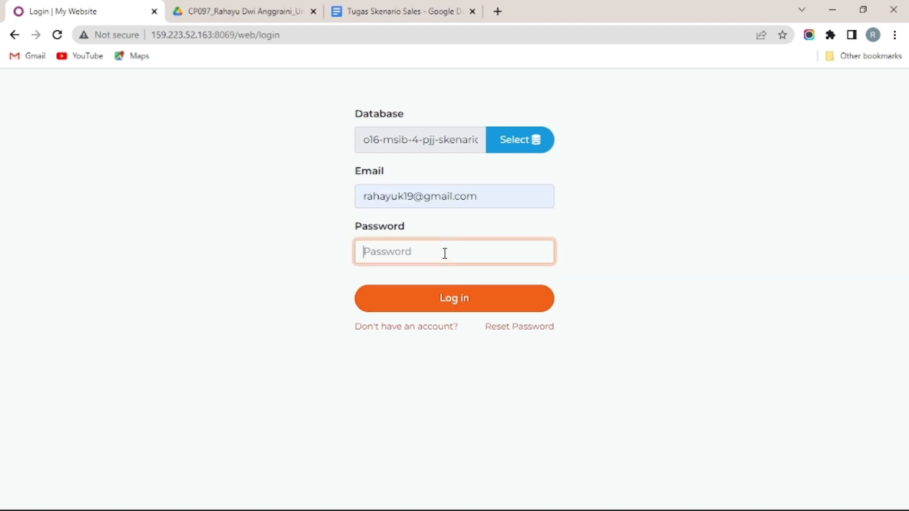
pyautogui.write('*****')
pyautogui.click(467, 298)
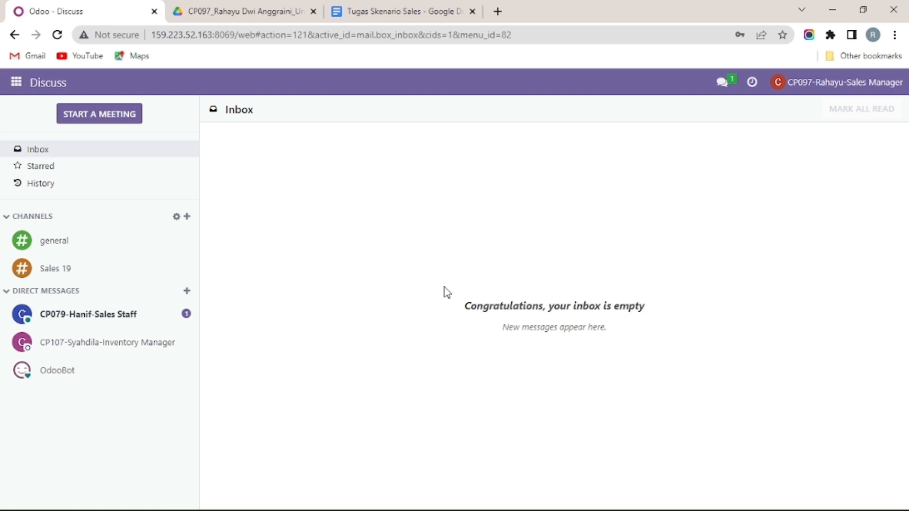
# Read the direct message from the Sales Staff user and reply "baik"
pyautogui.click(146, 323)
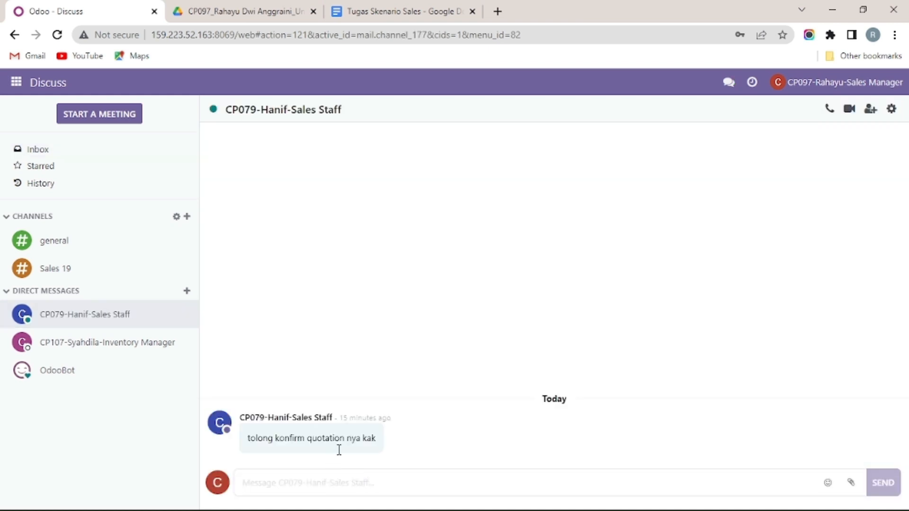
pyautogui.click(311, 488)
pyautogui.write('baik')
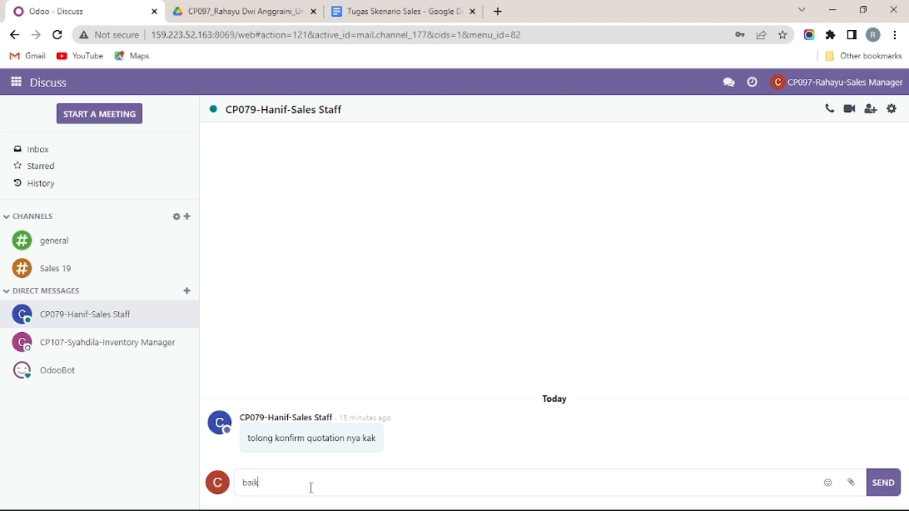
pyautogui.press('Return')
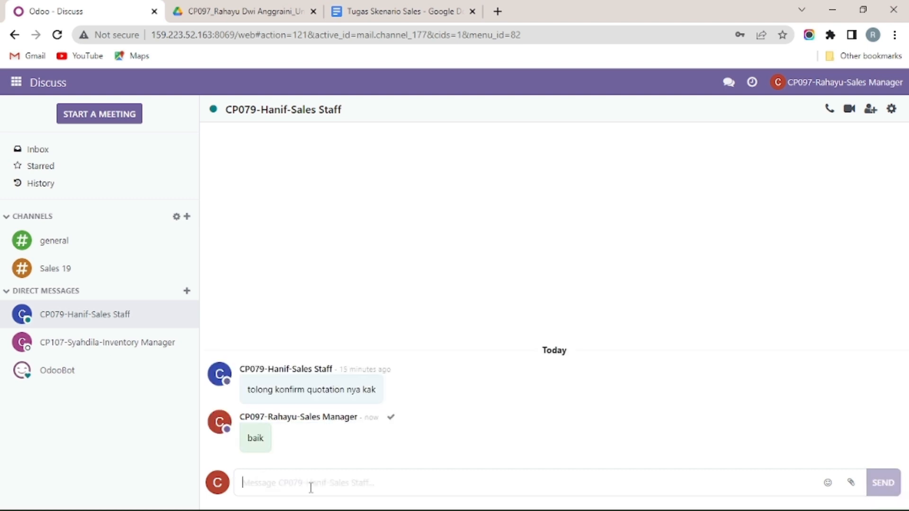
# Remove the My Quotations filter in Sales and open PT Buatan Saya's order that still has the Quotation status
pyautogui.click(17, 84)
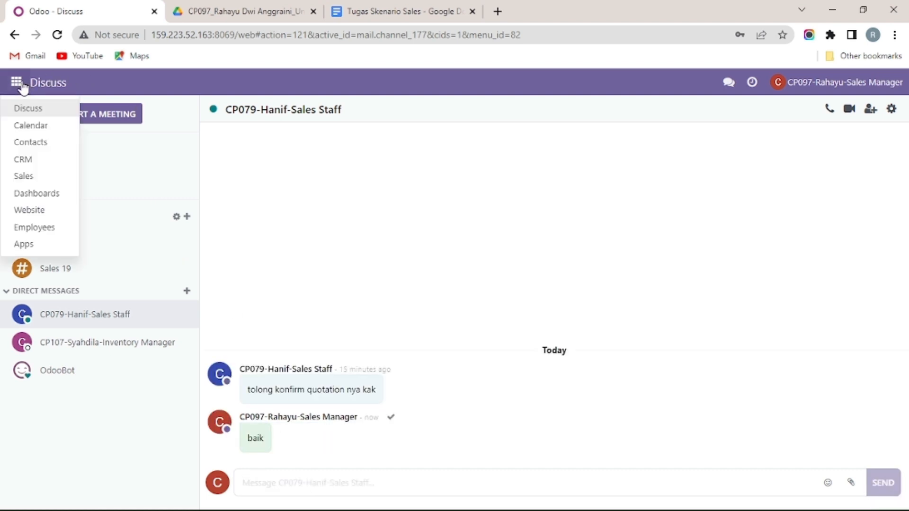
pyautogui.click(19, 178)
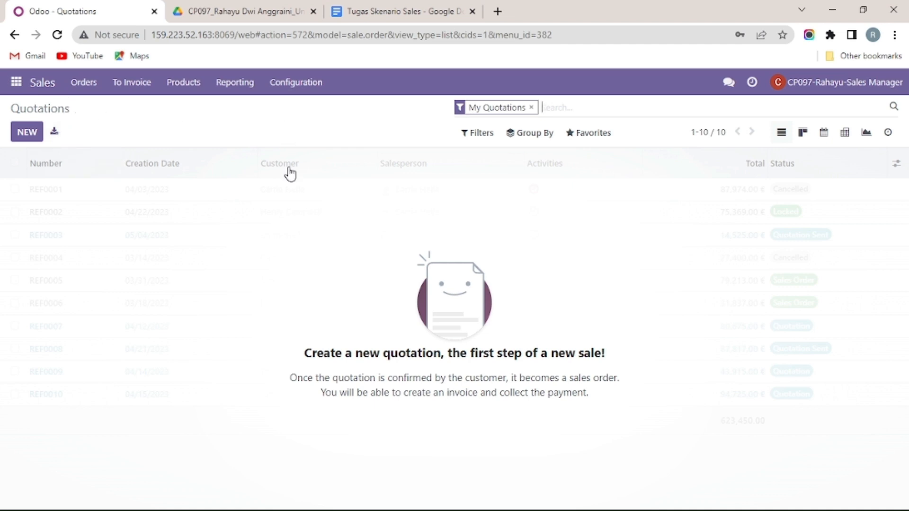
pyautogui.click(532, 109)
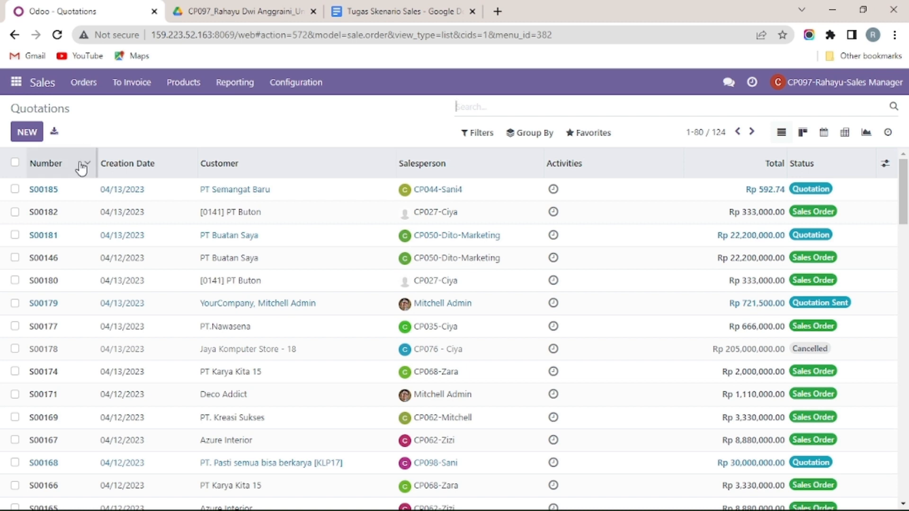
pyautogui.doubleClick(53, 237)
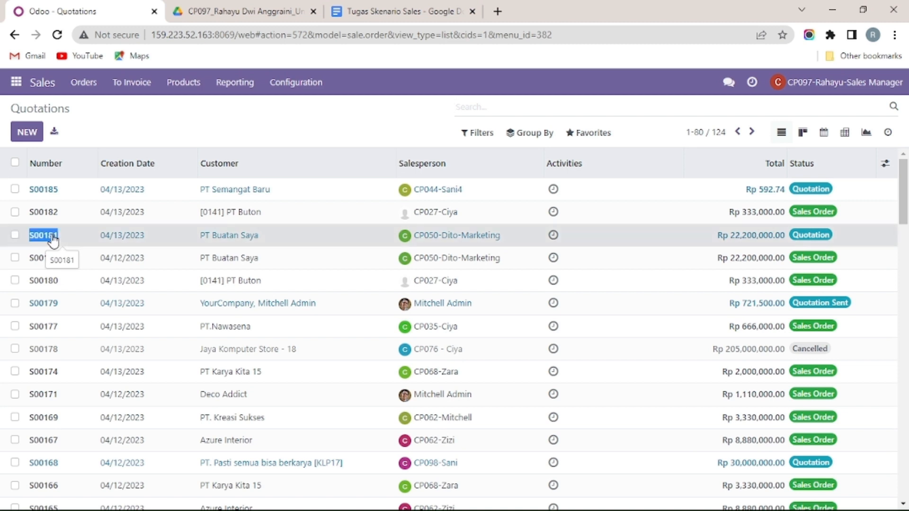
pyautogui.click(85, 242)
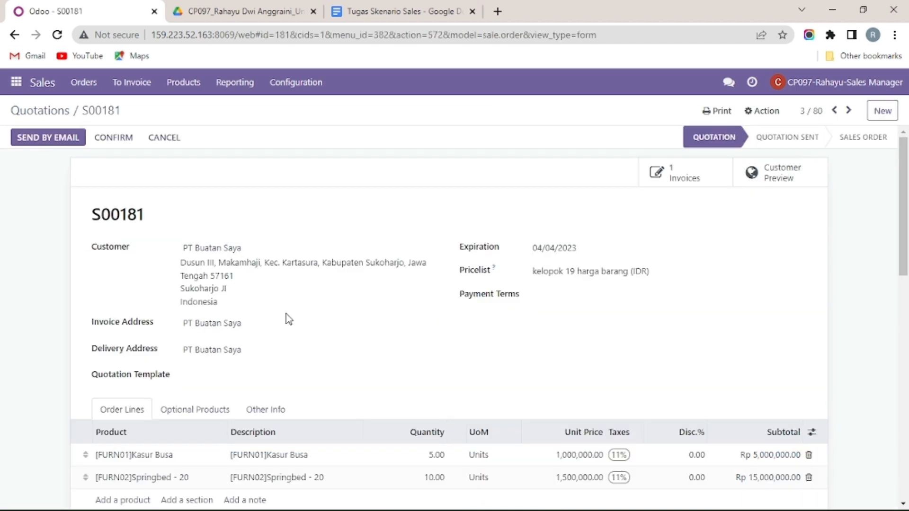
# Set the [FURN02]Springbed - 20 line's unit price to 1,200,000 and review the order lines and total
pyautogui.scroll(-3, 286, 314)
pyautogui.scroll(3, 286, 314)
pyautogui.scroll(-3, 286, 314)
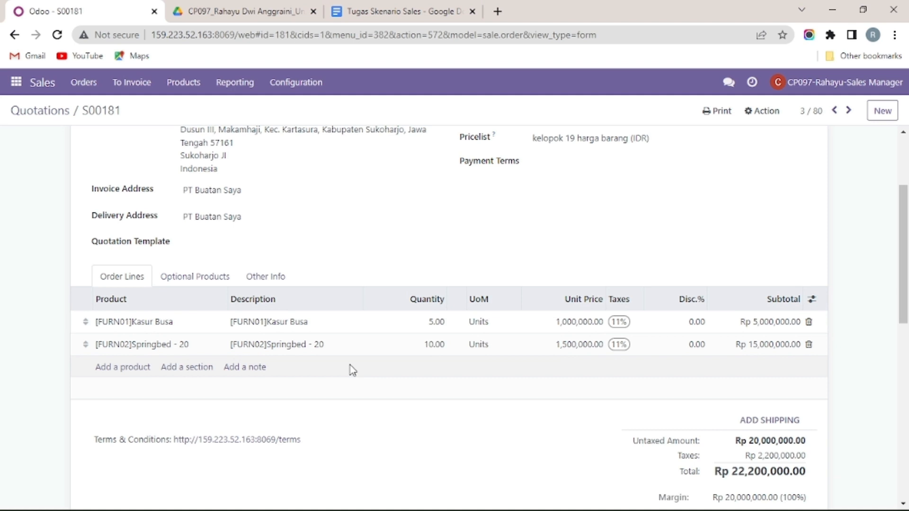
pyautogui.click(570, 344)
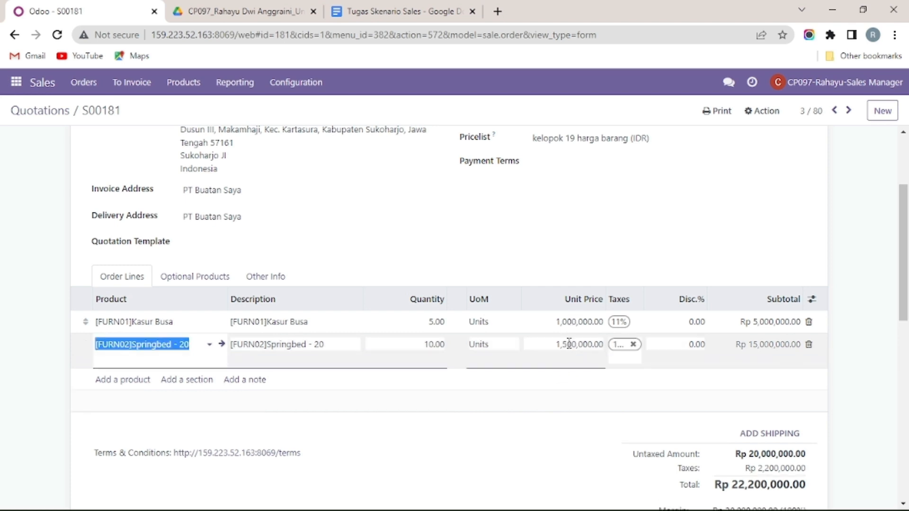
pyautogui.click(569, 344)
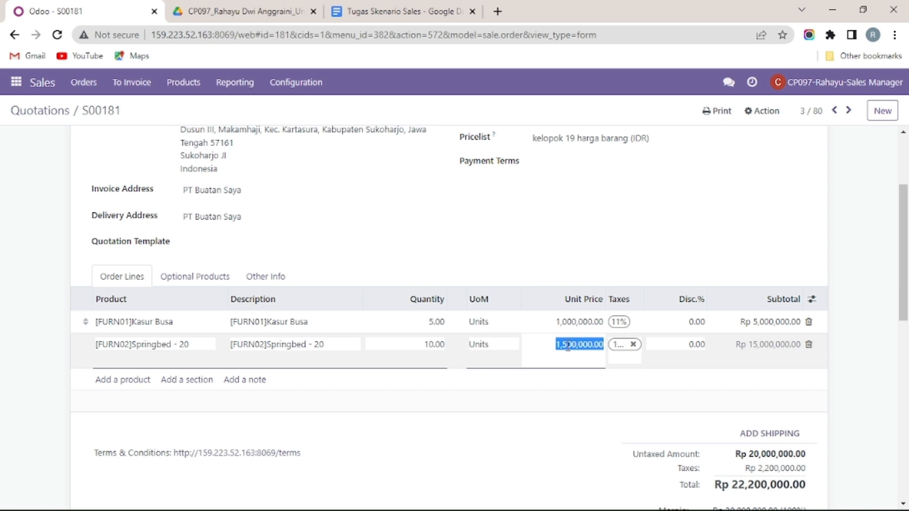
pyautogui.write('1200000')
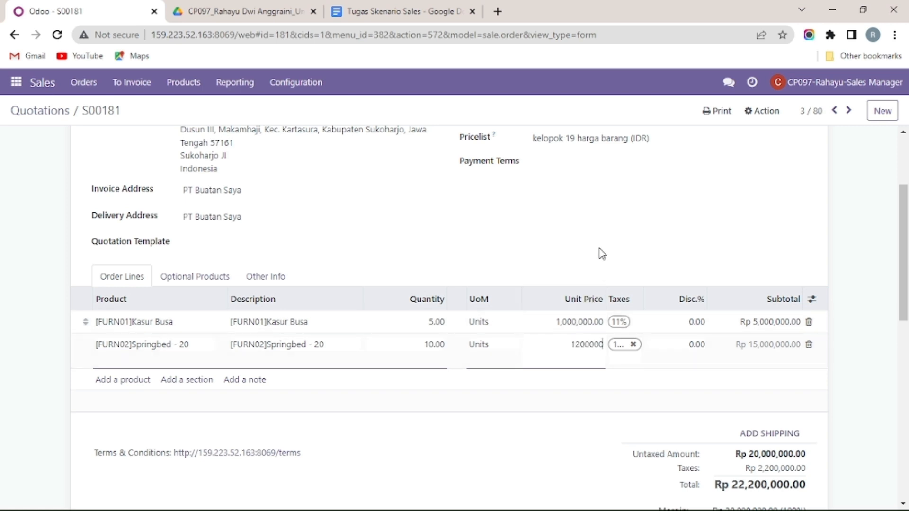
pyautogui.click(599, 251)
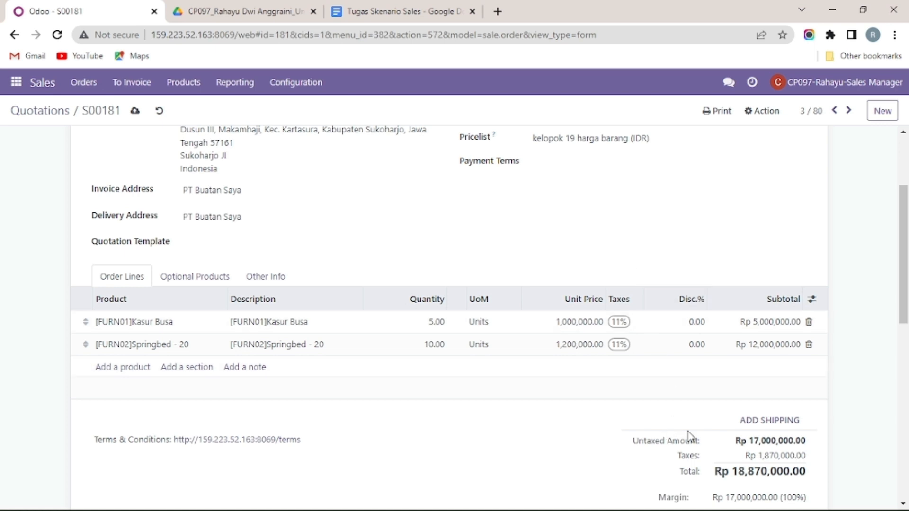
pyautogui.scroll(-2, 689, 435)
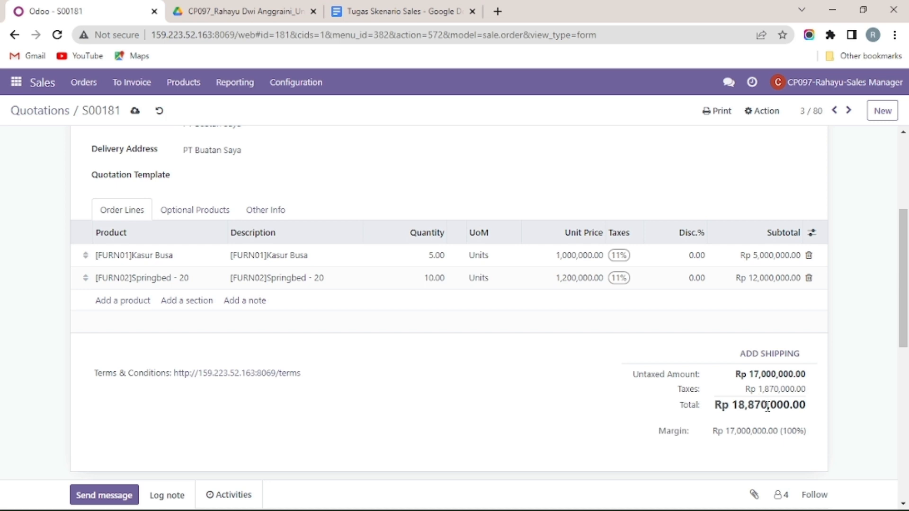
# Confirm the PT Buatan Saya quotation so it turns into a sales order
pyautogui.scroll(3, 711, 419)
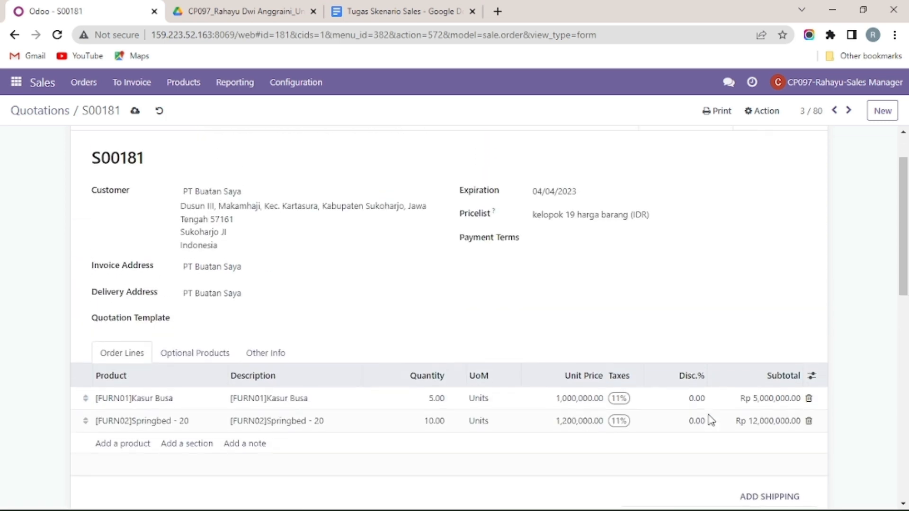
pyautogui.scroll(1, 711, 421)
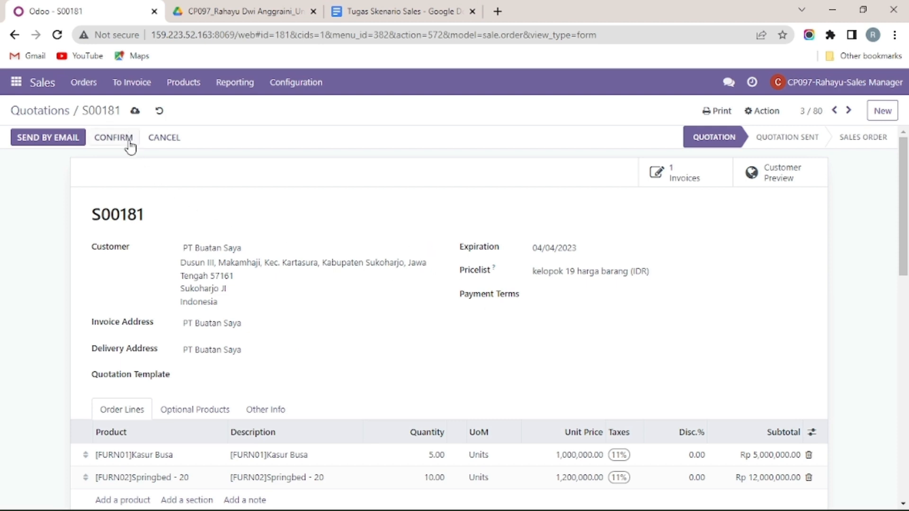
pyautogui.click(114, 137)
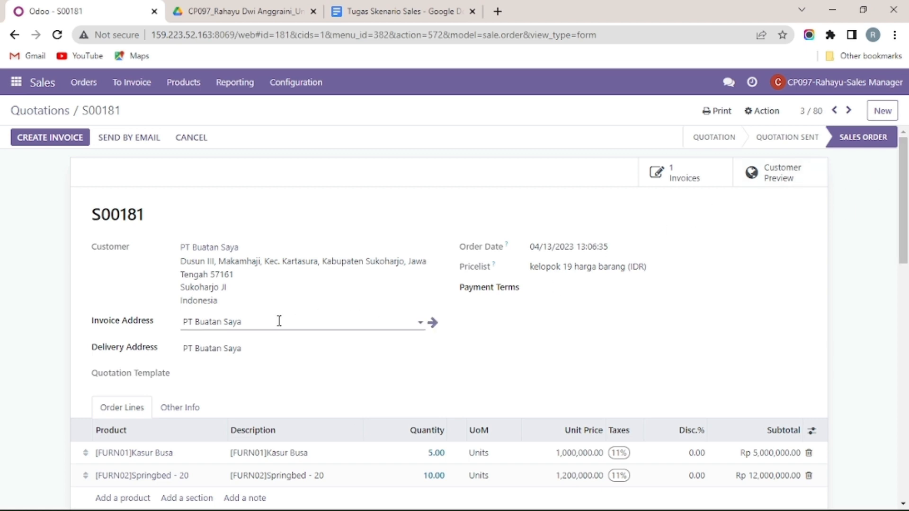
# Create a regular invoice from the confirmed sales order, after trying the two down payment options, and view it
pyautogui.click(57, 141)
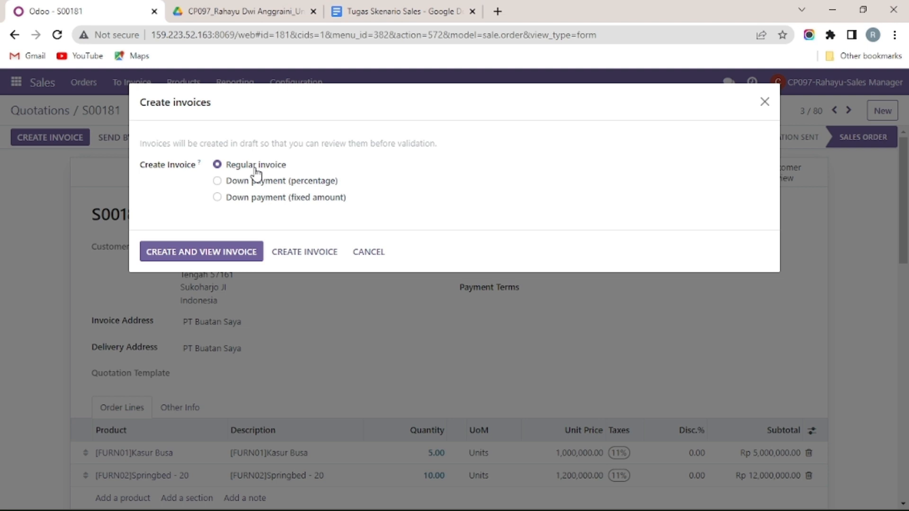
pyautogui.click(258, 189)
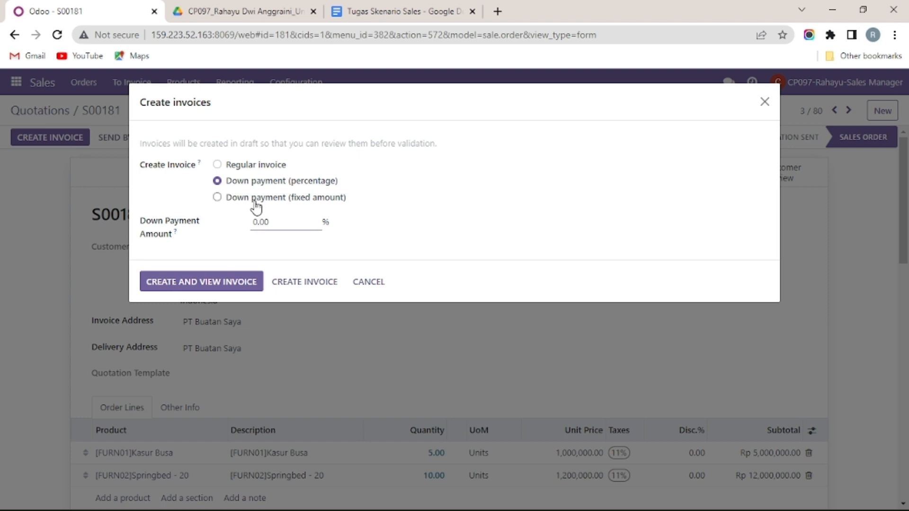
pyautogui.click(255, 203)
pyautogui.click(276, 167)
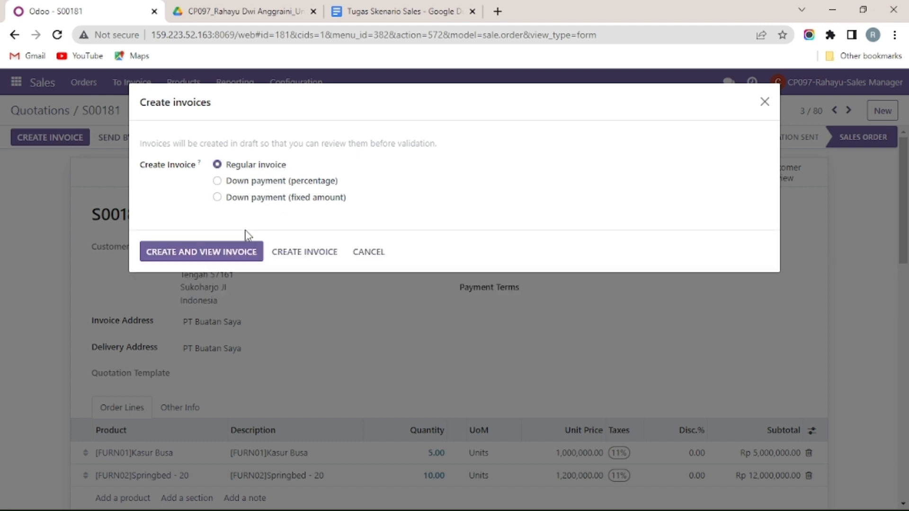
pyautogui.click(229, 253)
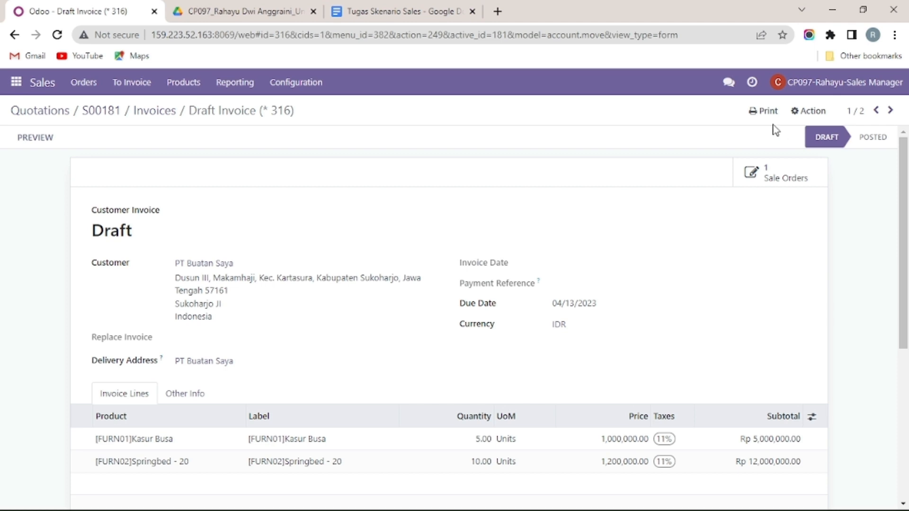
# Send the Inventory Manager the direct message "Tolong kirimkan barang untuk no sales order" followed by the sales order number
pyautogui.click(730, 83)
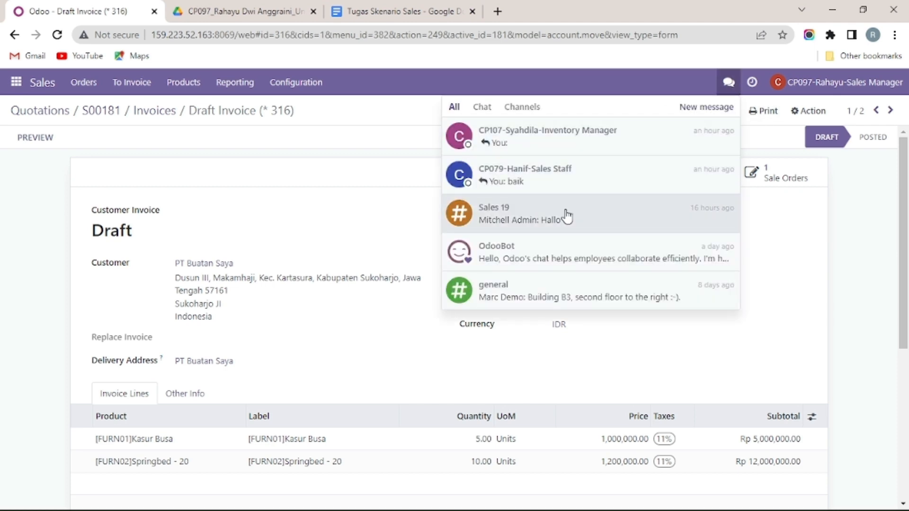
pyautogui.click(579, 141)
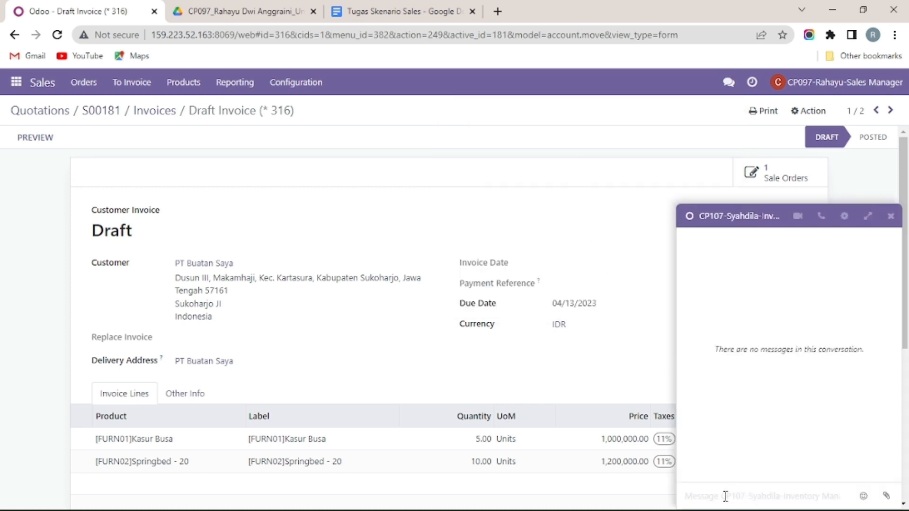
pyautogui.write('Tolong kirimkan barang untuk no sales order S00181')
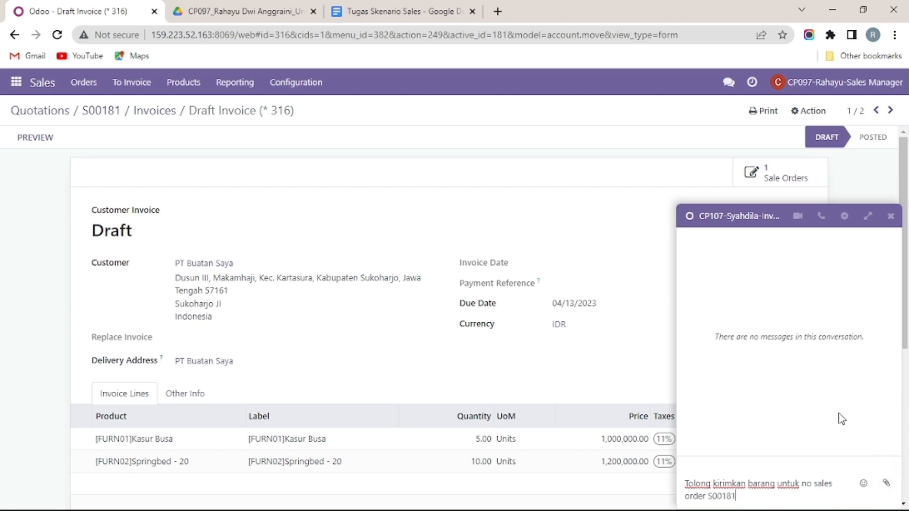
pyautogui.press('Return')
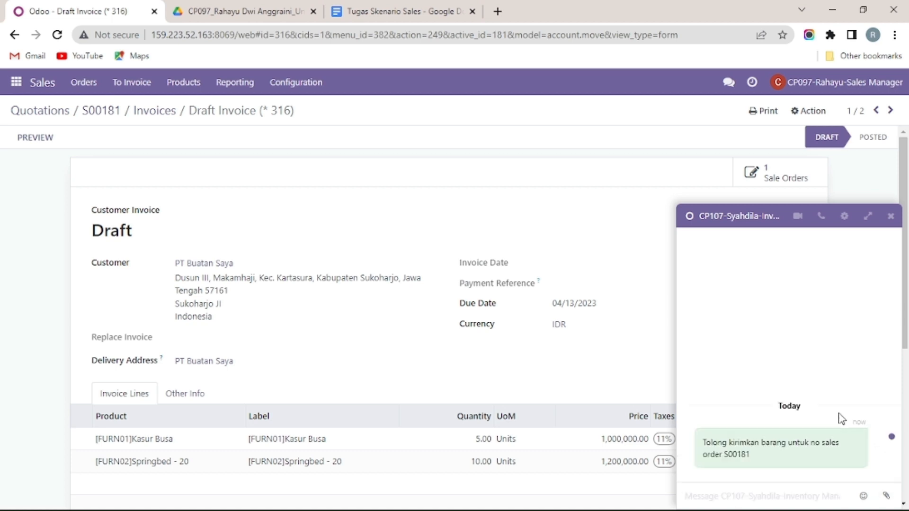
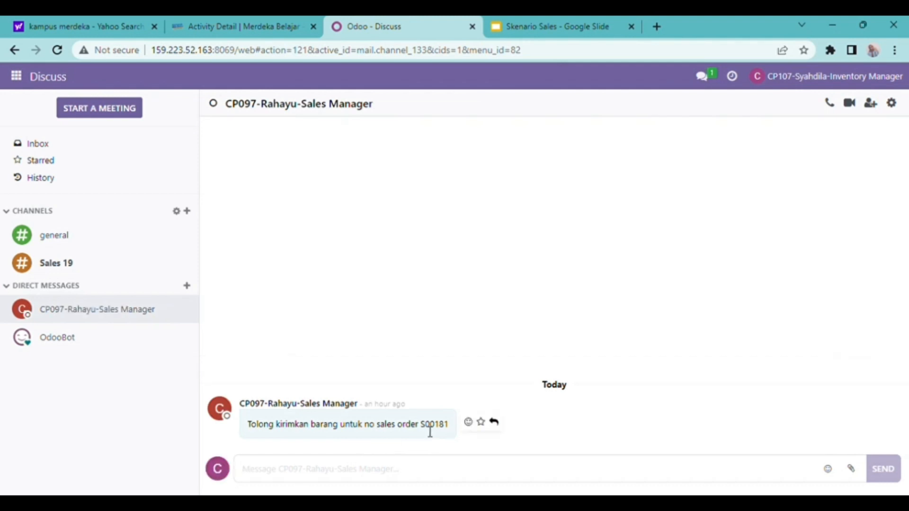
# Copy the order number from the Sales Manager's message and open YourCompany's delivery orders to process in Inventory
pyautogui.moveTo(421, 429); pyautogui.dragTo(454, 431)
pyautogui.hotkey('ctrl', 'c')
pyautogui.click(17, 76)
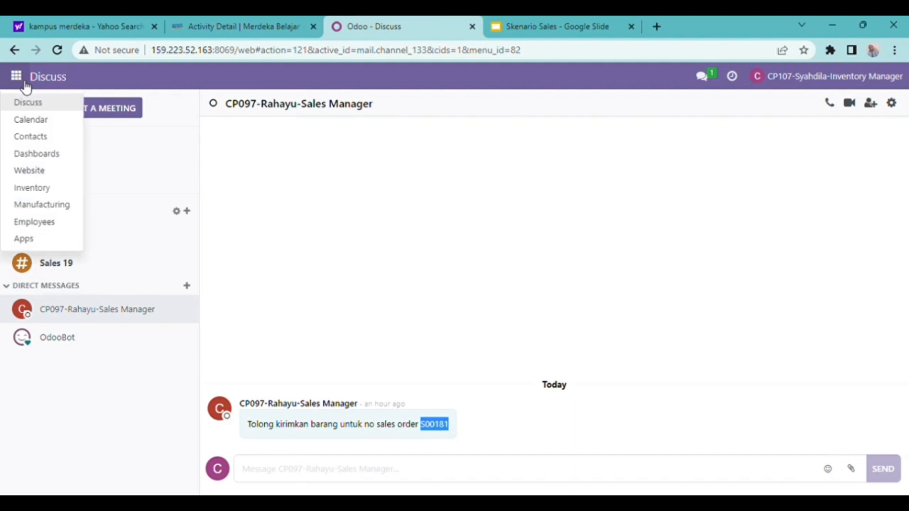
pyautogui.click(28, 192)
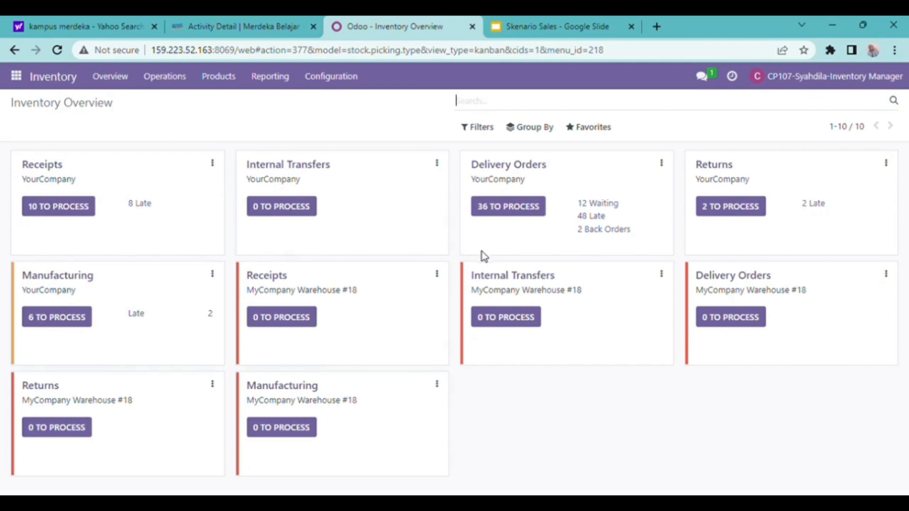
pyautogui.click(524, 209)
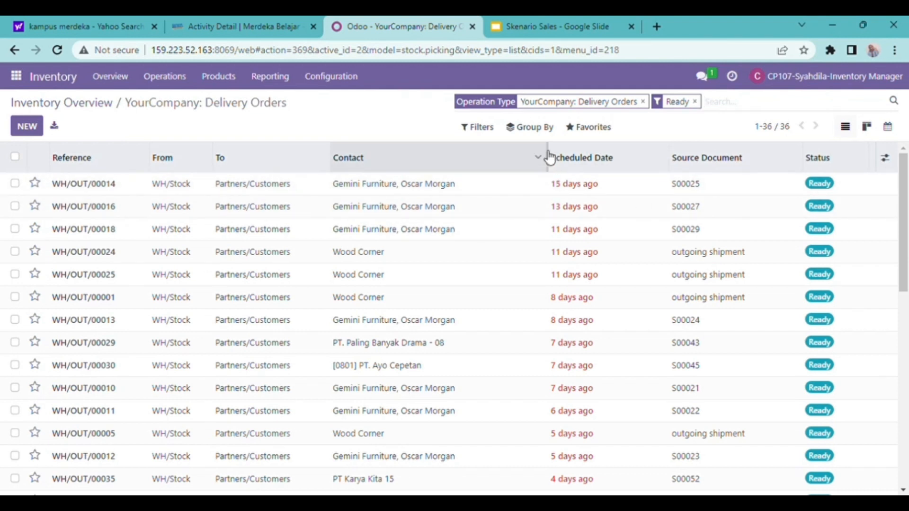
# Group the delivery orders by Source Document, search that field for the copied order number, and open the matching delivery order
pyautogui.click(544, 128)
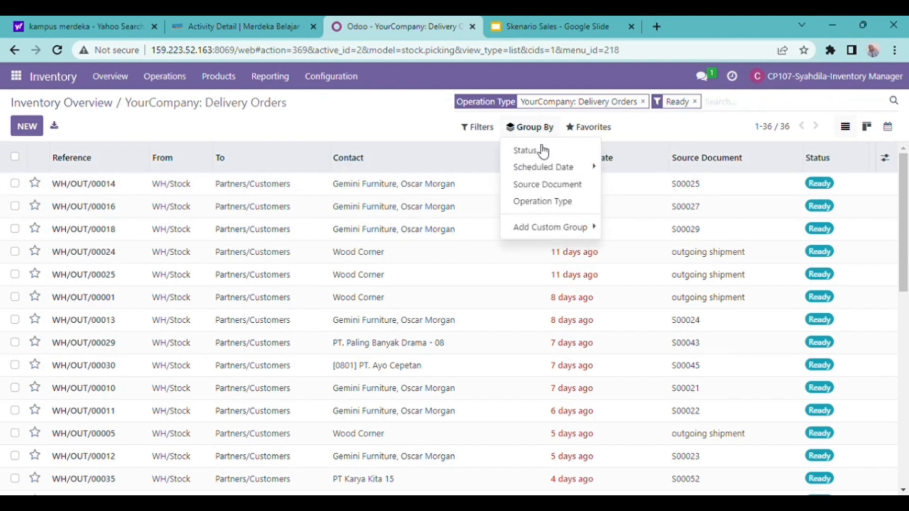
pyautogui.click(542, 186)
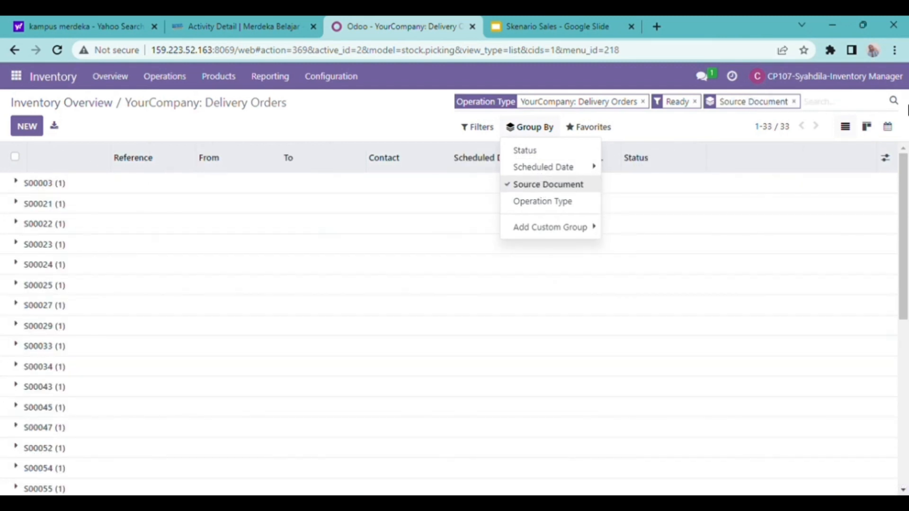
pyautogui.click(823, 109)
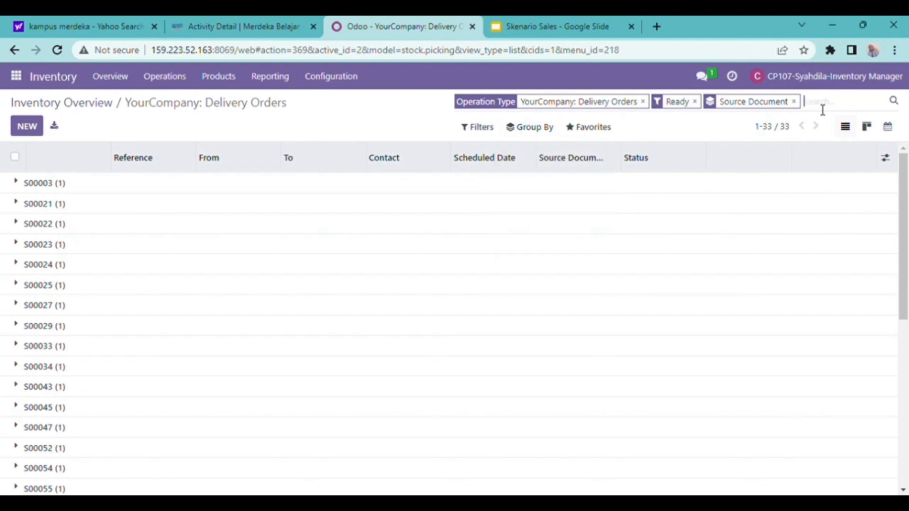
pyautogui.hotkey('ctrl', 'v')
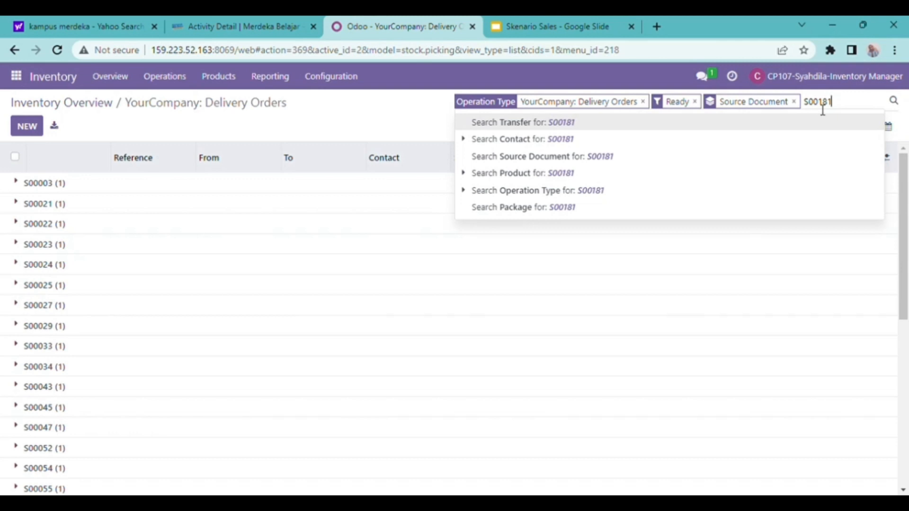
pyautogui.click(588, 156)
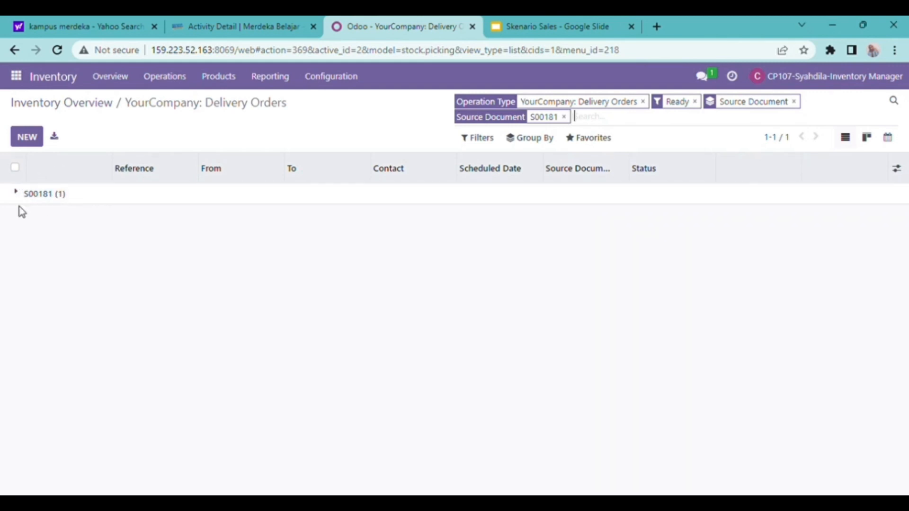
pyautogui.doubleClick(51, 195)
pyautogui.click(53, 199)
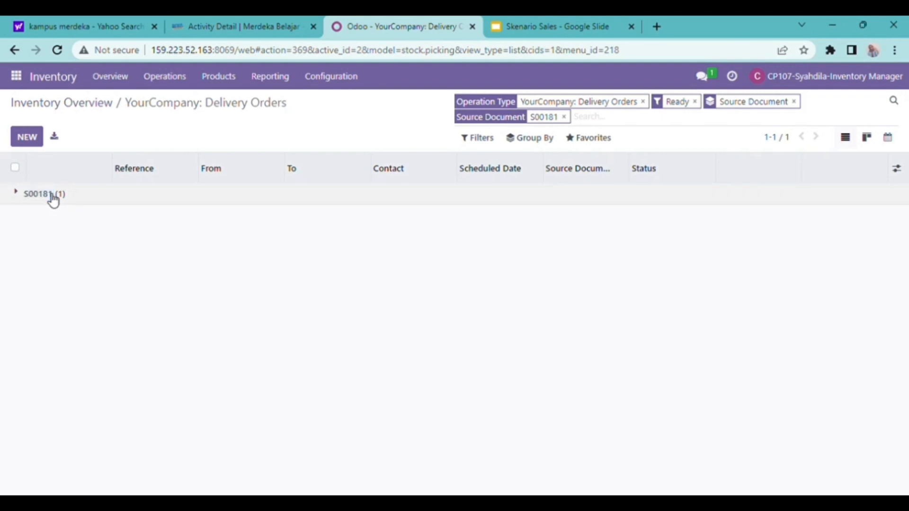
pyautogui.doubleClick(90, 219)
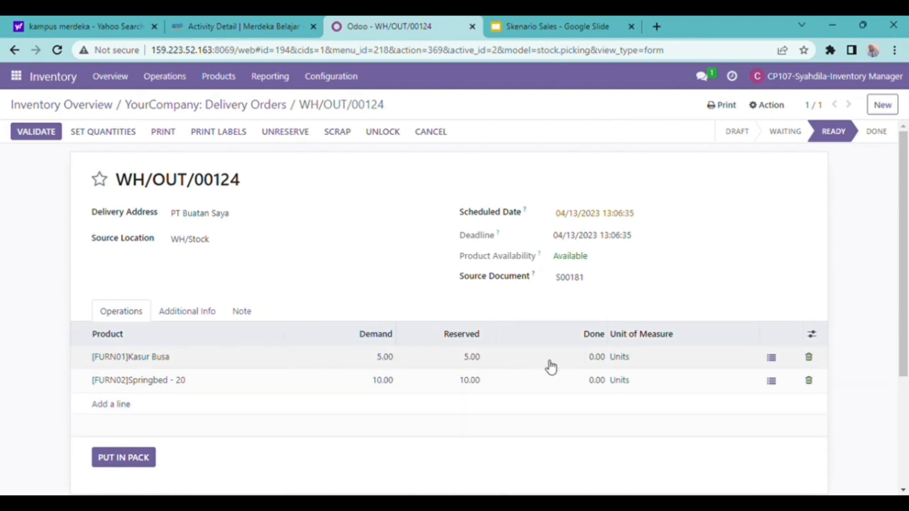
# Set the Done quantities to 5 for [FURN01]Kasur Busa and 10 for [FURN02]Springbed - 20, and validate the delivery
pyautogui.click(599, 361)
pyautogui.press('BackSpace')
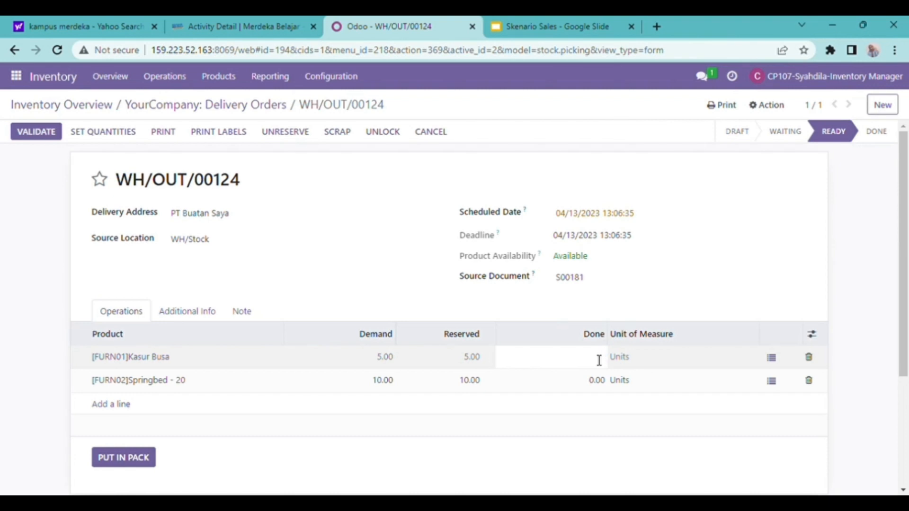
pyautogui.write('5')
pyautogui.click(598, 383)
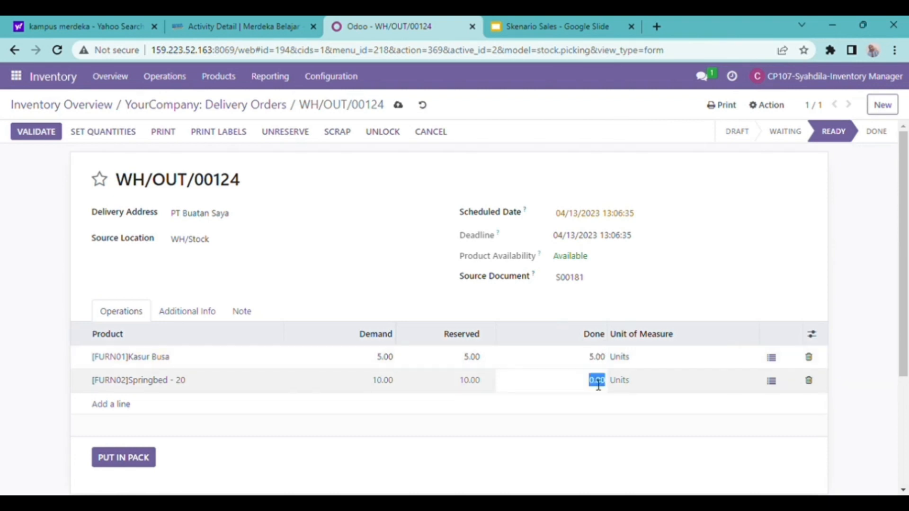
pyautogui.click(598, 384)
pyautogui.write('1')
pyautogui.press('BackSpace')
pyautogui.press('BackSpace')
pyautogui.press('Delete')
pyautogui.press('Delete')
pyautogui.press('Delete')
pyautogui.write('10')
pyautogui.press('Return')
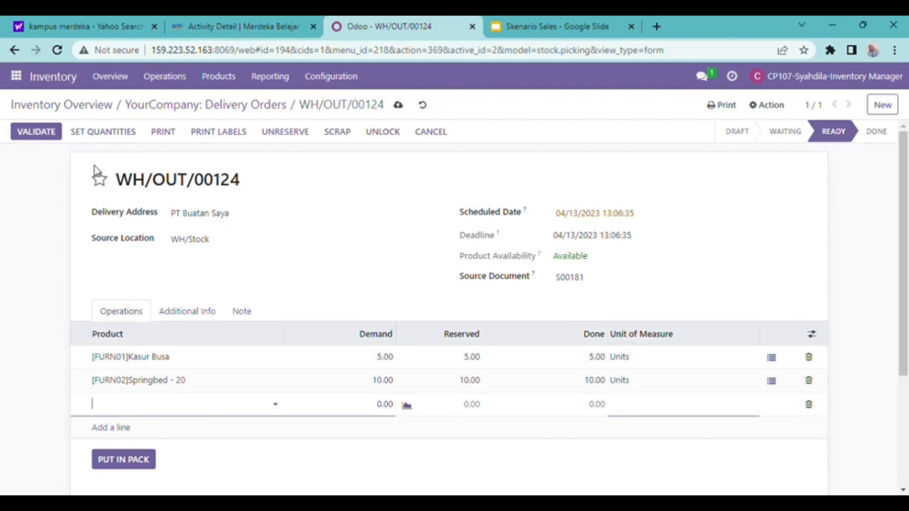
pyautogui.click(36, 135)
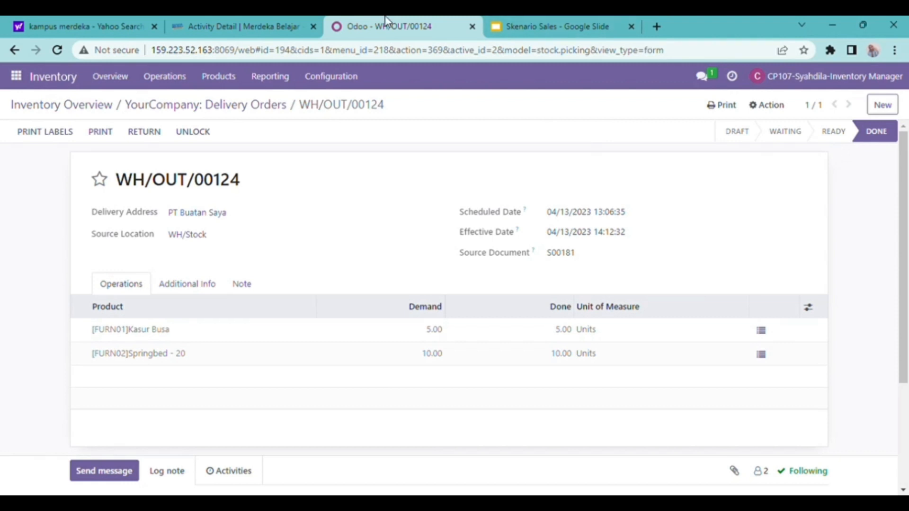
# Reply to the Sales Manager's message in Discuss with "status sudah done dan customer sudah menerima produk"
pyautogui.click(18, 78)
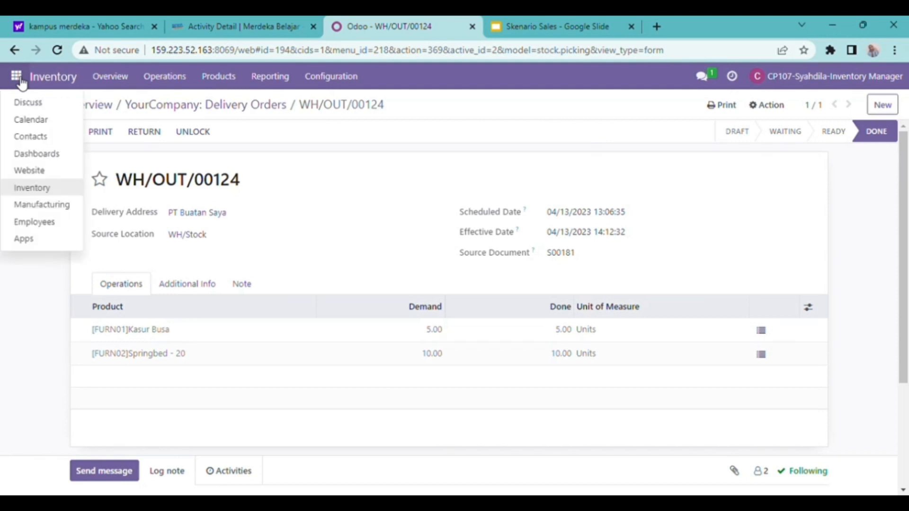
pyautogui.click(34, 107)
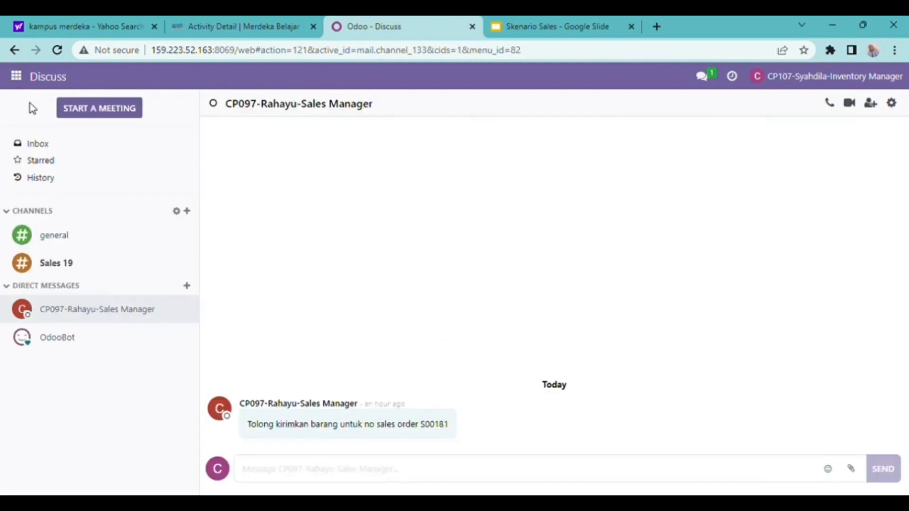
pyautogui.click(262, 481)
pyautogui.write('sta')
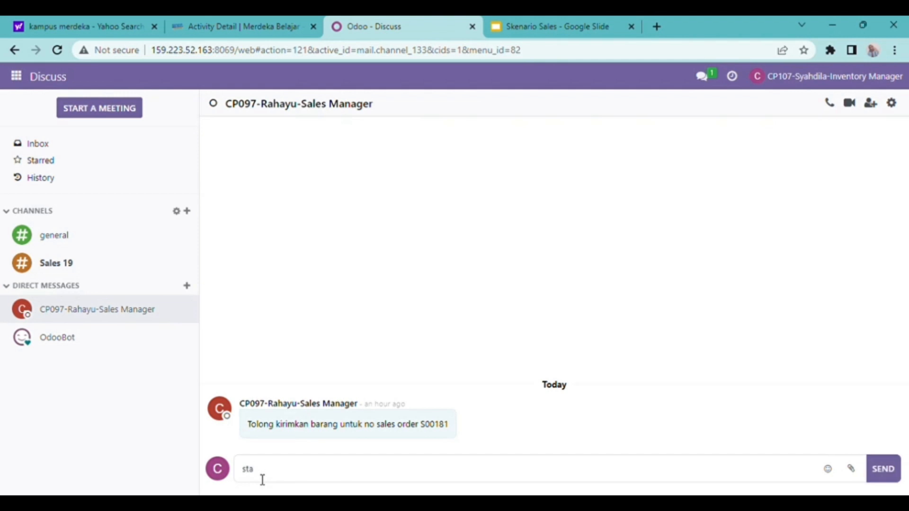
pyautogui.write('tus sudah done d')
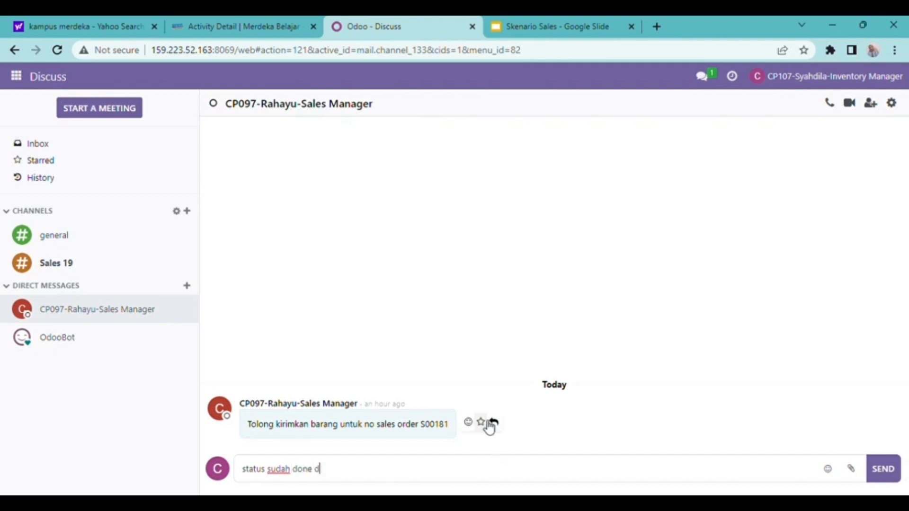
pyautogui.write('an customer sudah mene')
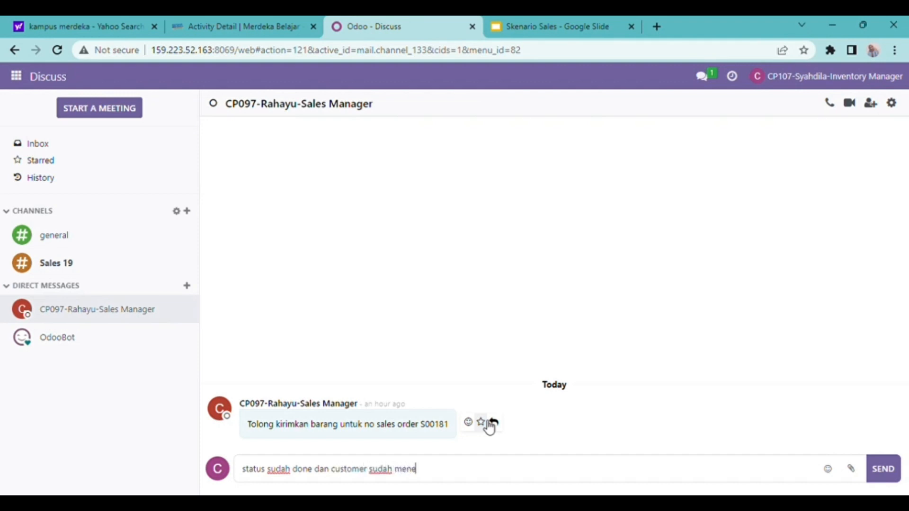
pyautogui.write('rima barangnya')
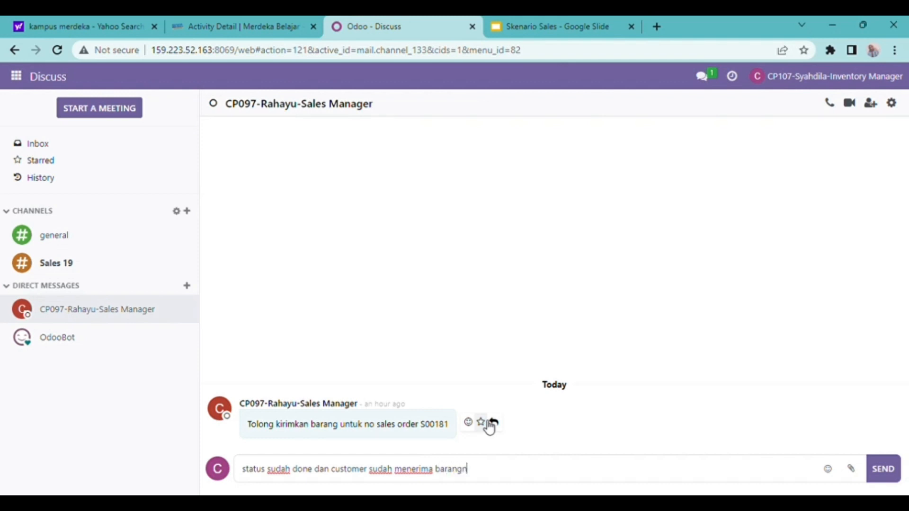
pyautogui.press('BackSpace')
pyautogui.press('BackSpace')
pyautogui.press('BackSpace')
pyautogui.press('BackSpace')
pyautogui.press('BackSpace')
pyautogui.press('BackSpace')
pyautogui.press('BackSpace')
pyautogui.press('BackSpace')
pyautogui.press('BackSpace')
pyautogui.write('produk')
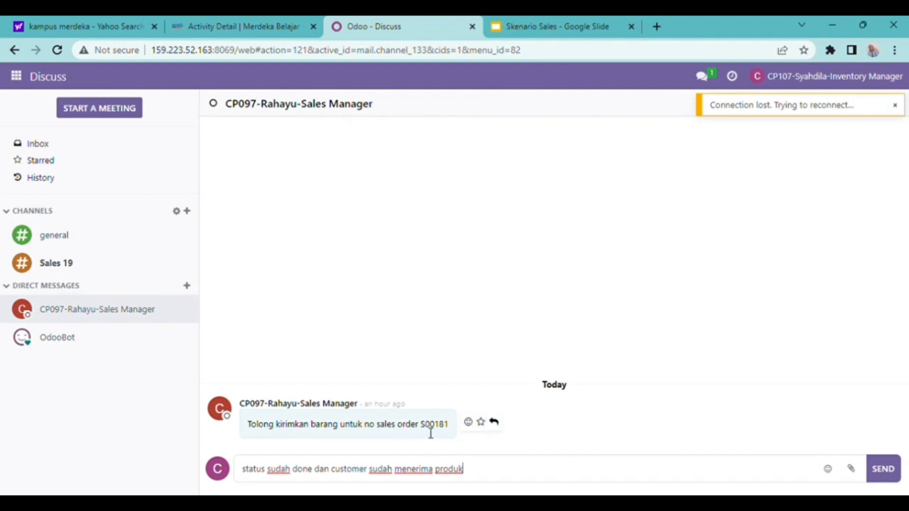
pyautogui.press('Return')
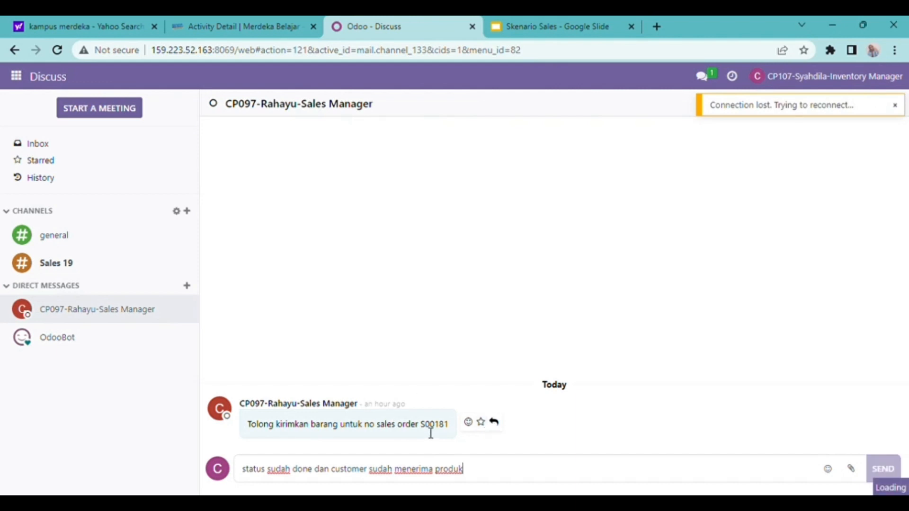